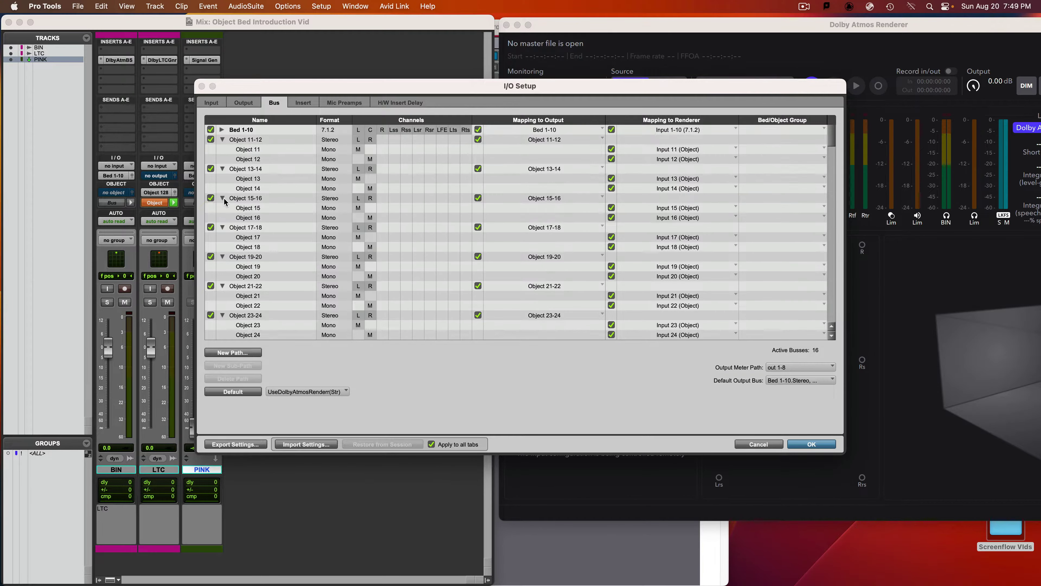
Create one new 7.1.4 bus path with its sub-paths generated automatically.
scroll(290, 215, "down", 20)
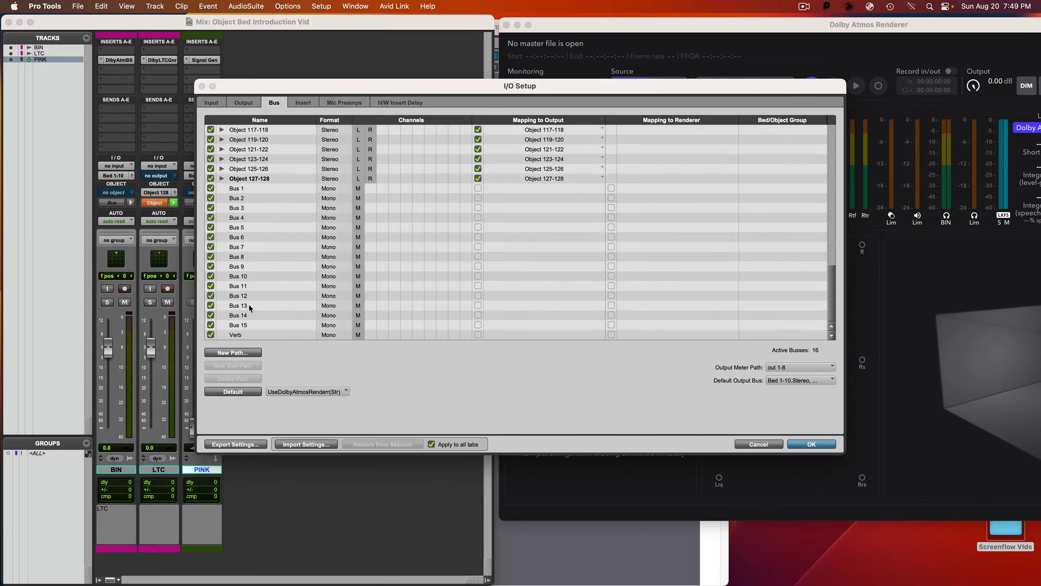
left_click(240, 335)
left_click(238, 354)
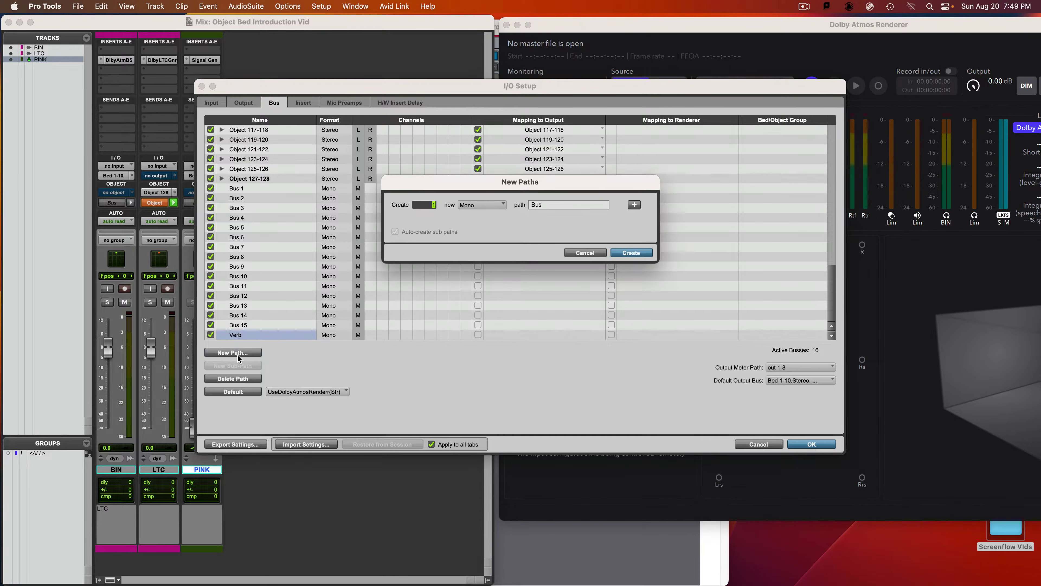
left_click(479, 203)
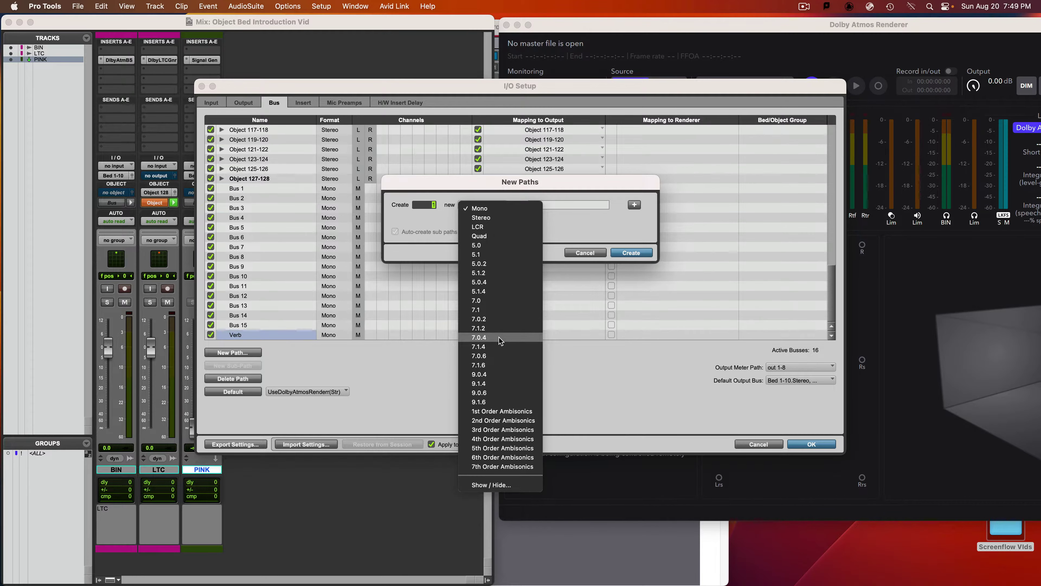
left_click(498, 346)
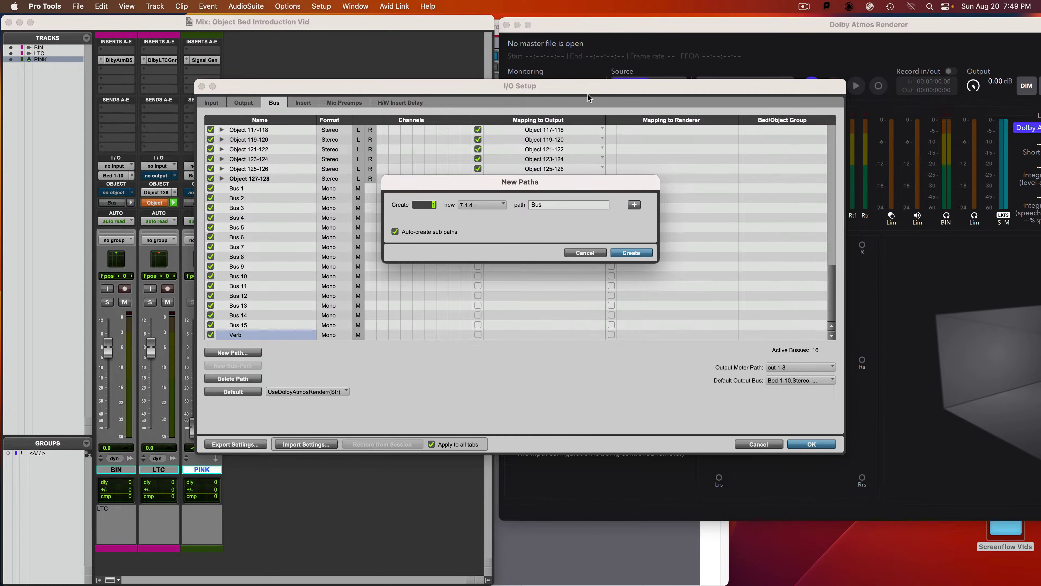
left_click_drag(592, 86, 599, 161)
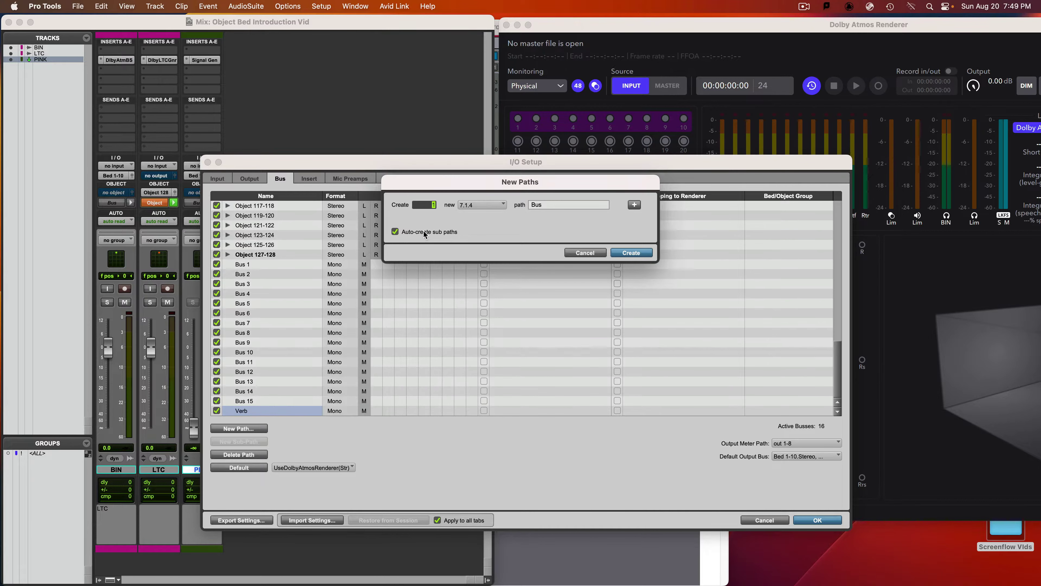
left_click(631, 252)
Rename the new 7.1.4 bus path as Object Bus.
scroll(231, 340, "down", 1)
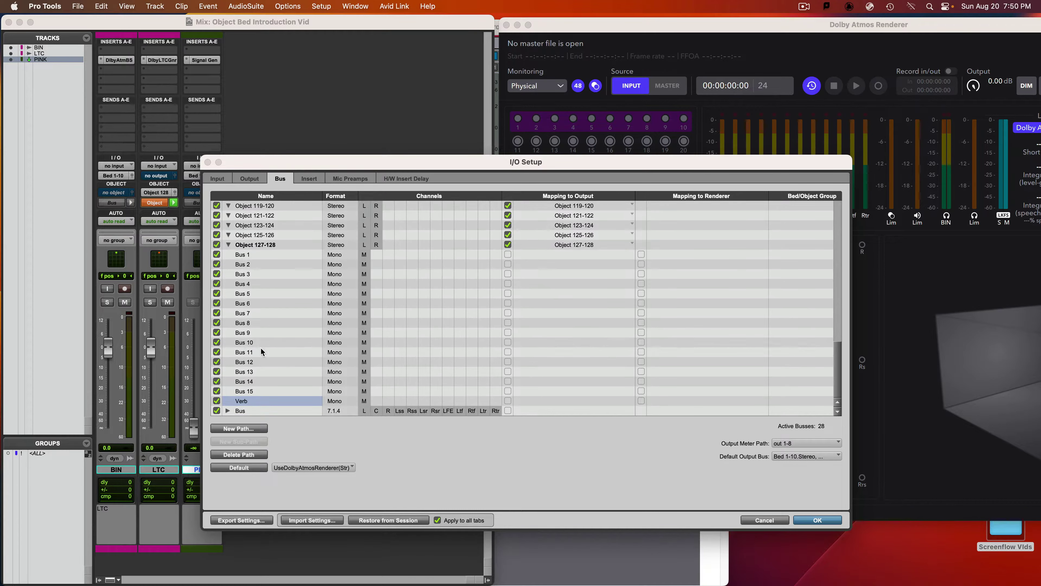
double_click(248, 410)
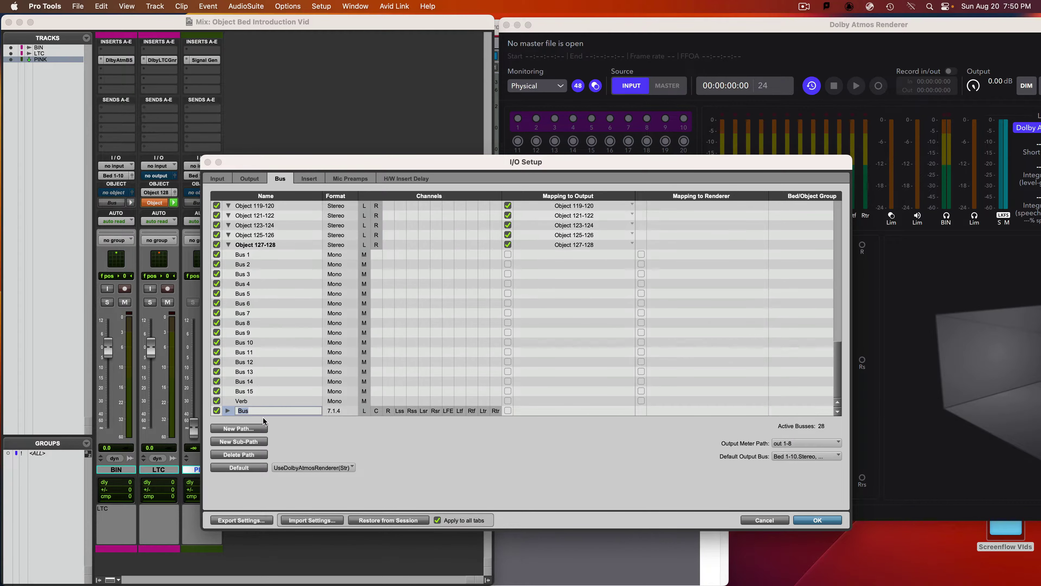
type("Object Bus")
key("Return")
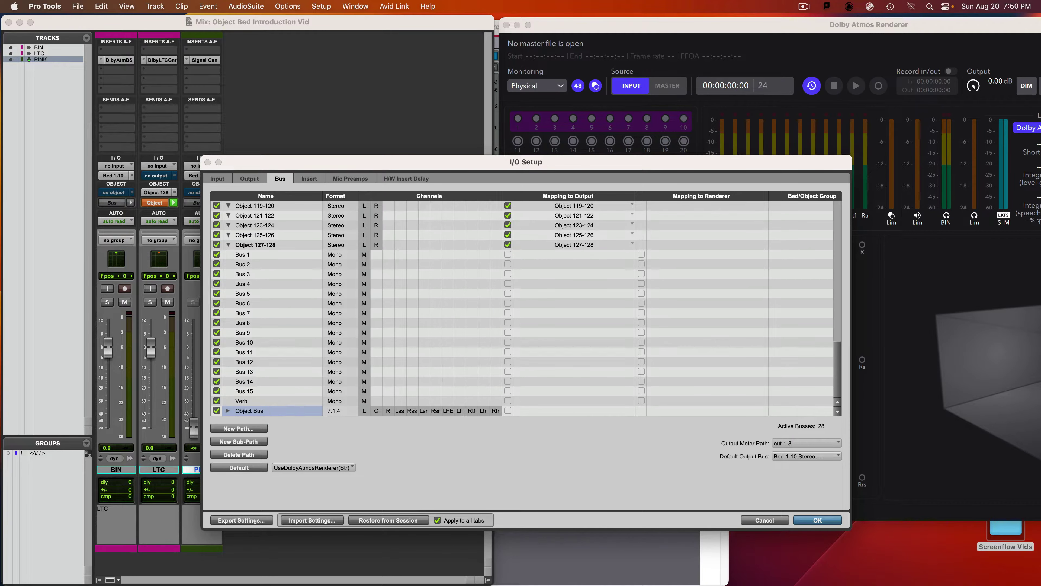
Collapse the other paths and expand Object Bus to review its sub-paths, closing the I/O setup with the changes accepted.
left_click(228, 410)
scroll(296, 379, "down", 3)
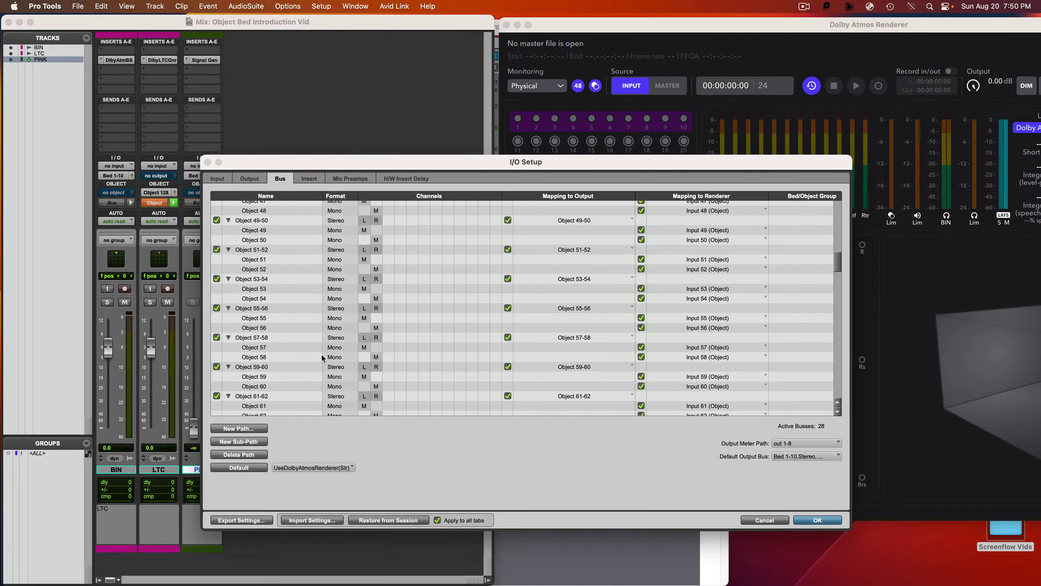
left_click(230, 367, "alt")
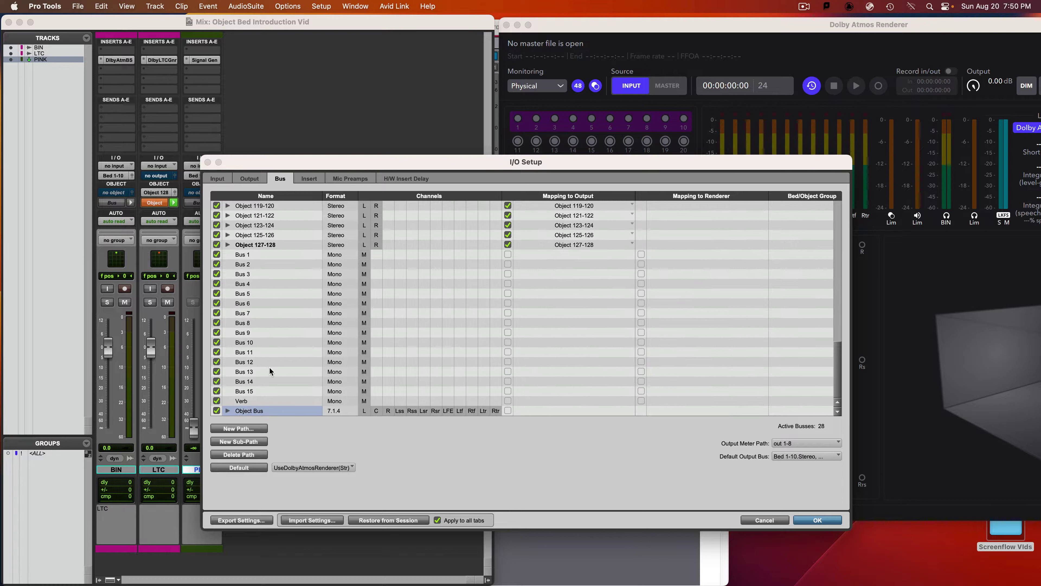
left_click(228, 410)
scroll(326, 379, "down", 5)
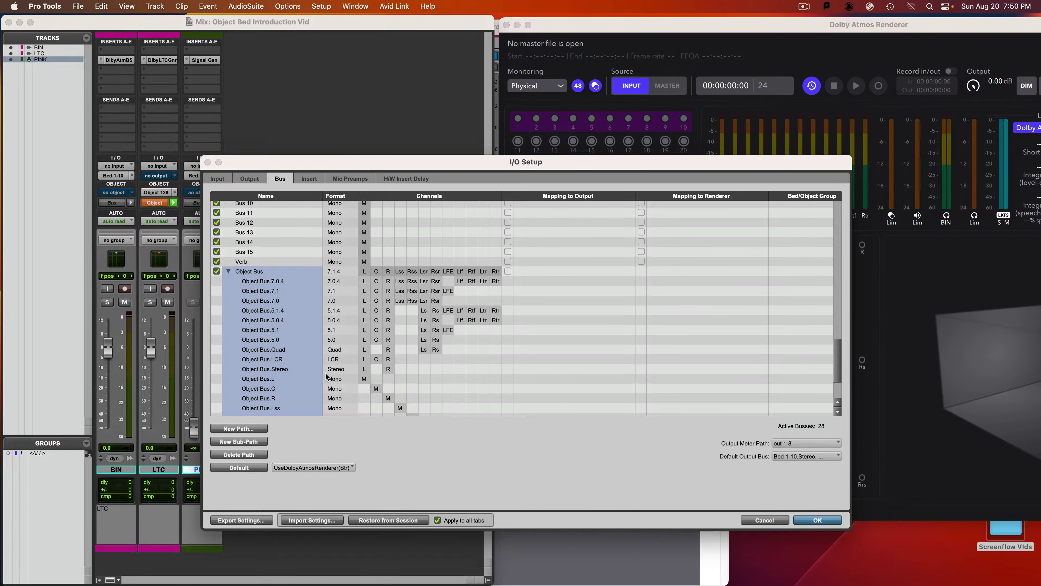
scroll(350, 361, "down", 4)
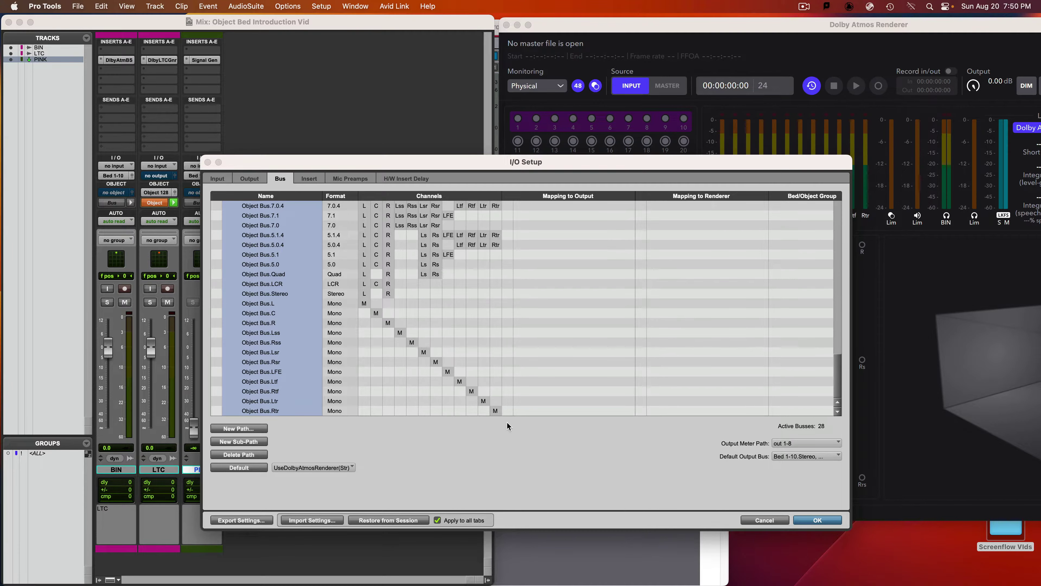
key("Return")
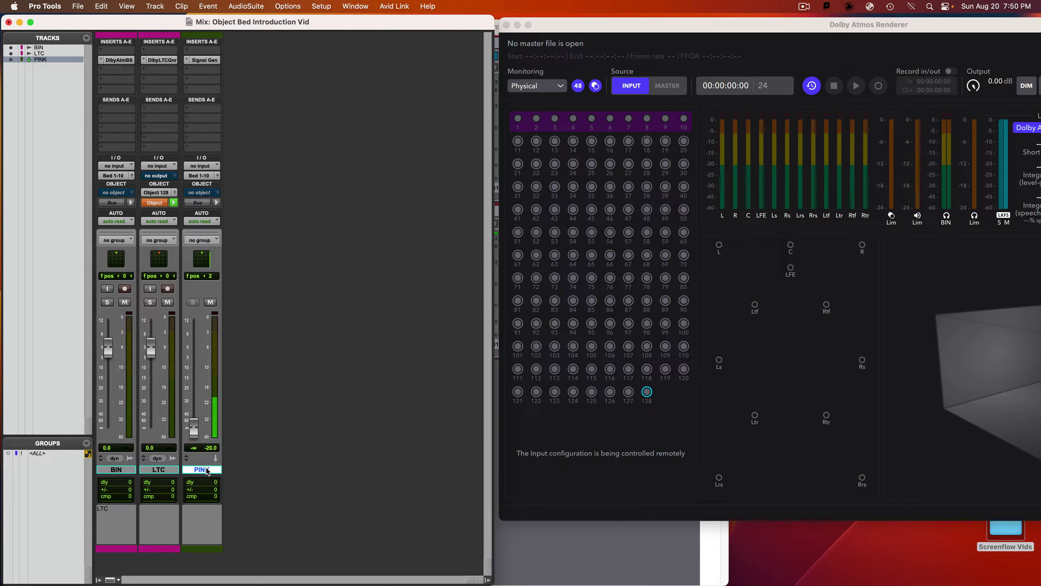
Create 12 new mono Aux Input tracks directly after the LTC track.
mouse_move(196, 430)
left_mouse_down()
mouse_move(197, 419)
mouse_move(196, 431)
left_mouse_up()
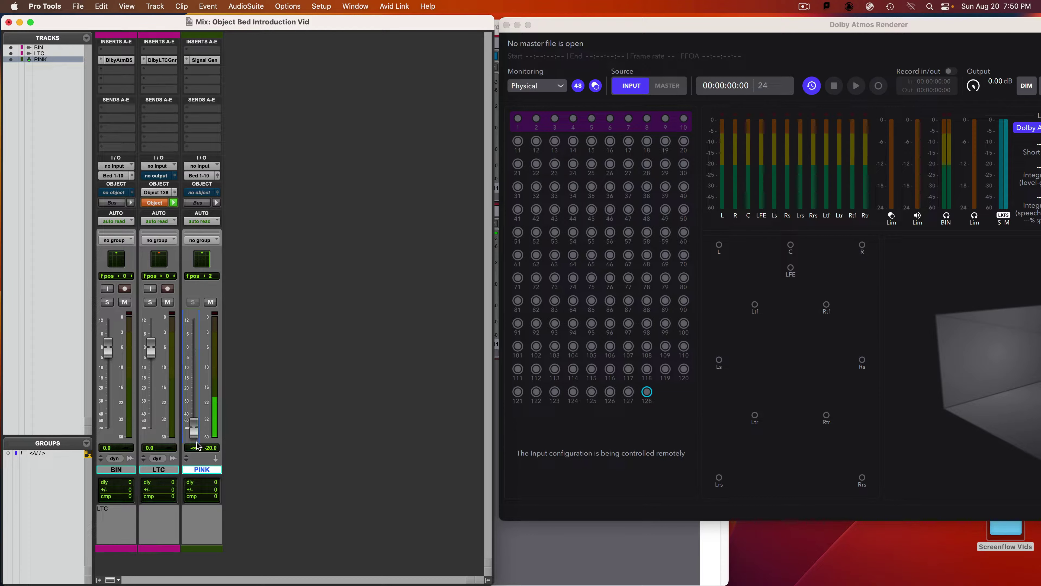
left_click(171, 470)
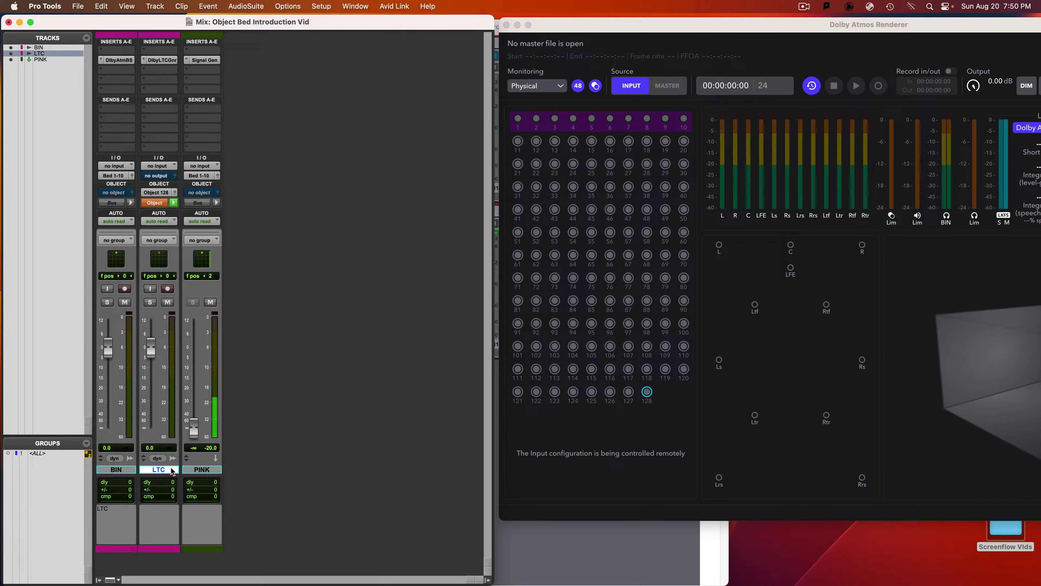
key("shift+super+n")
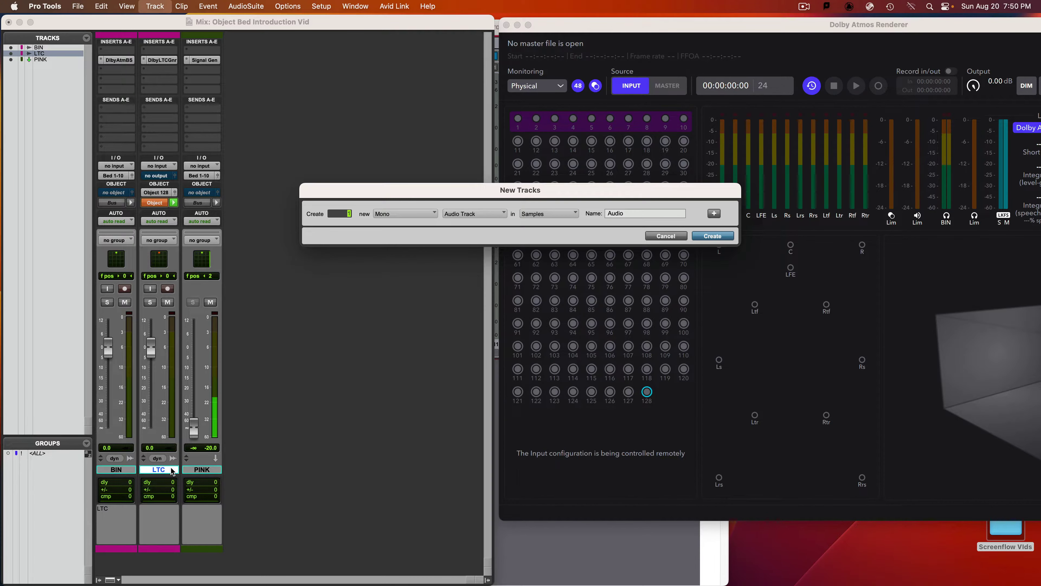
type("12")
left_click(472, 217)
left_click(472, 220)
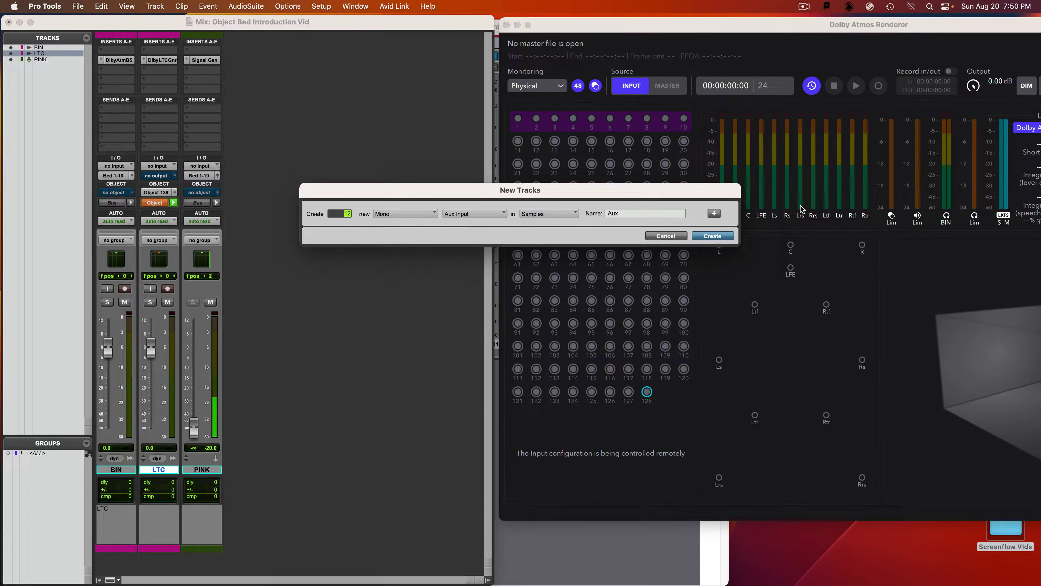
left_click(713, 236)
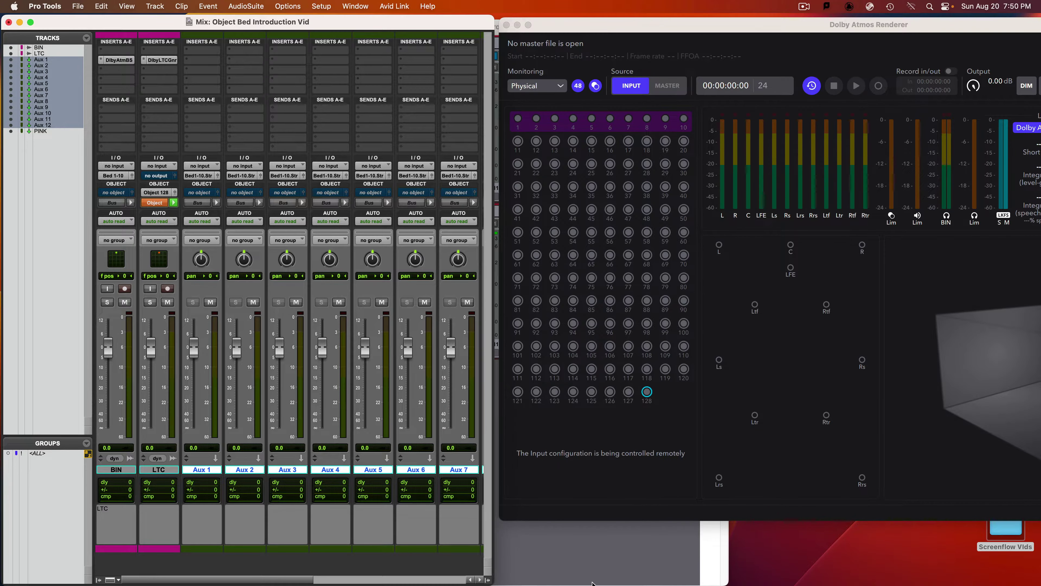
Widen the Mix window and assign the twelve aux inputs in ascending order to the mono sub-paths starting at Object Bus.L.
left_click_drag(491, 580, 711, 581)
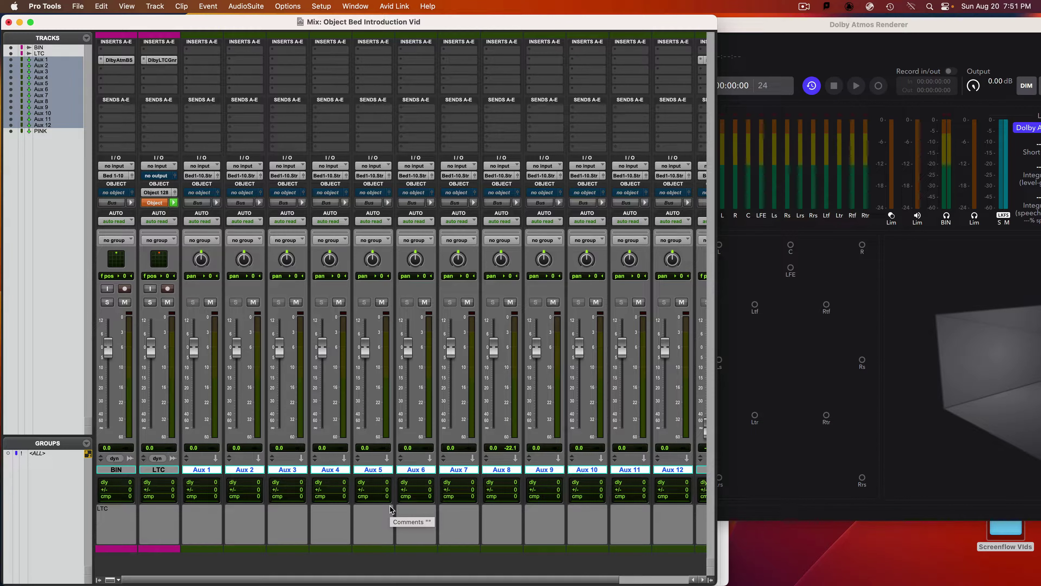
left_click(204, 167)
mouse_move(203, 170)
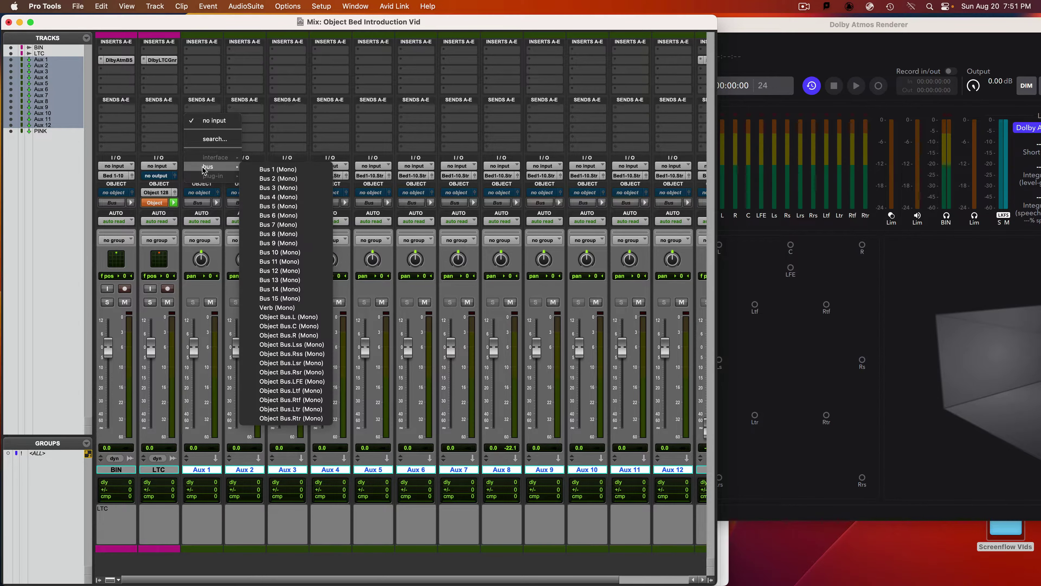
left_click(319, 319, "alt+super")
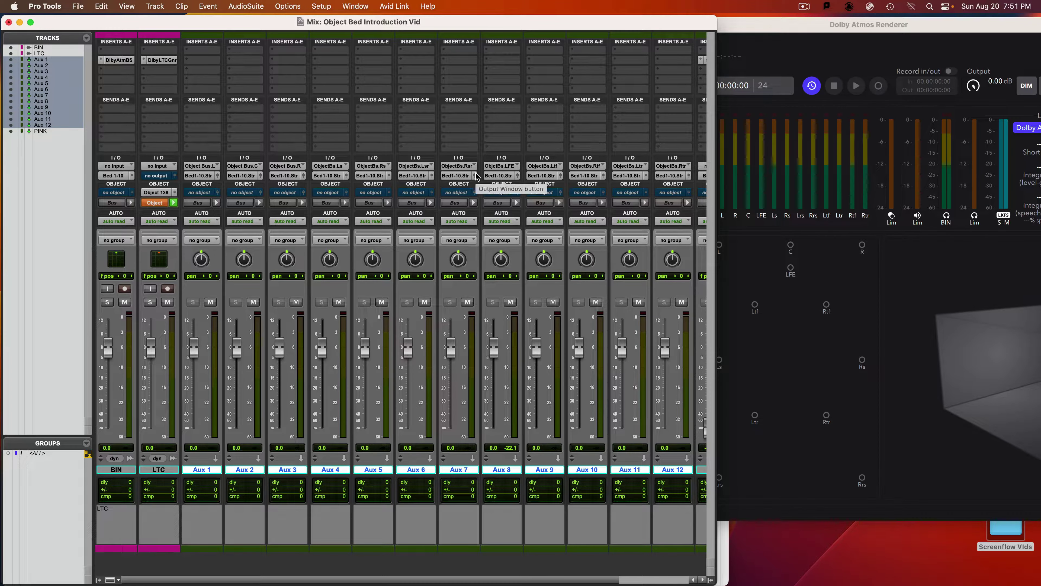
Rename the first four aux tracks as L, C, R and Ls.
double_click(201, 469)
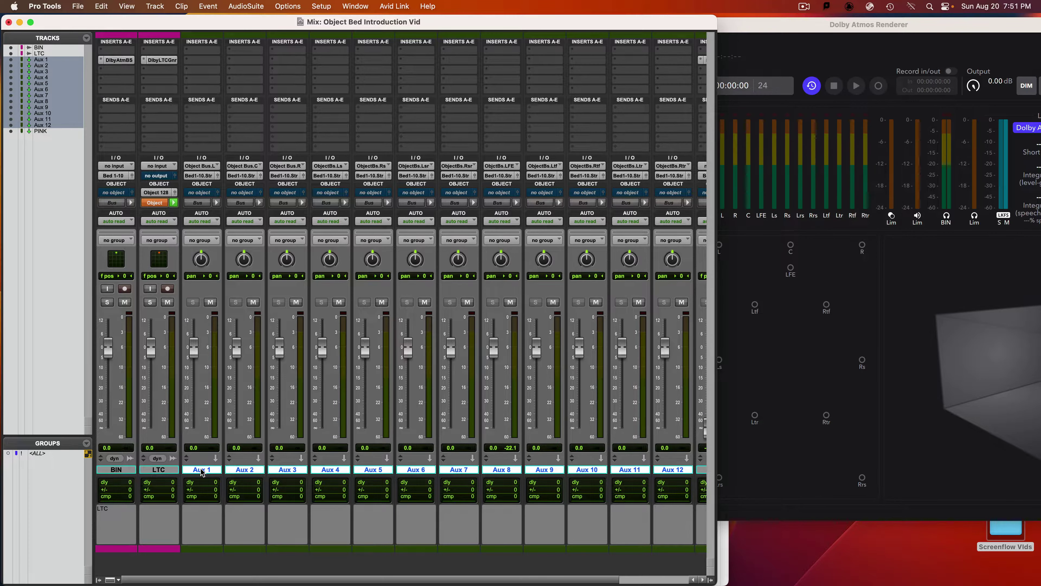
type("L")
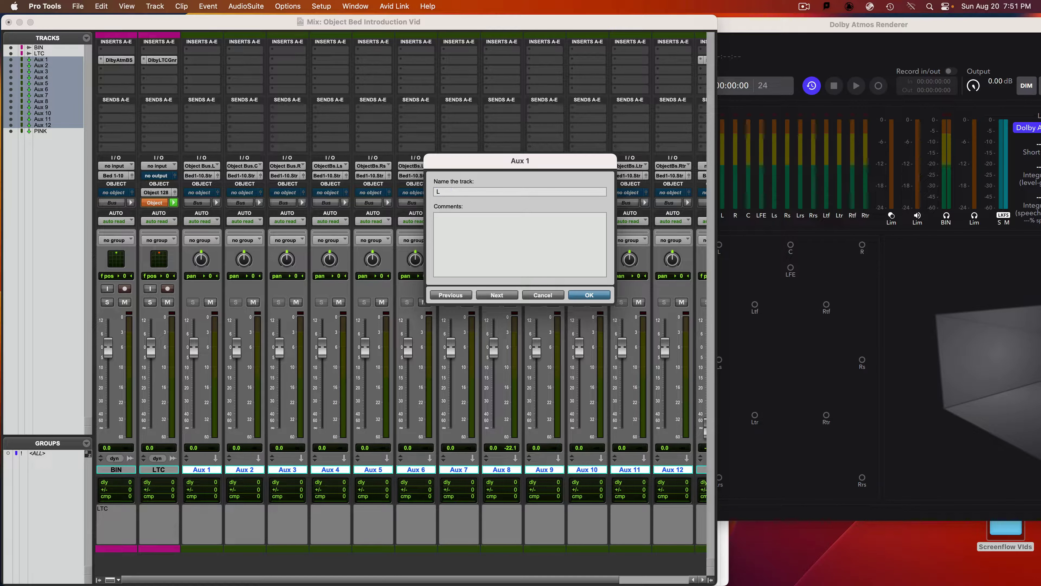
key("super+Right")
type("C")
key("super+Right")
type("R")
key("super+Right")
type("Ls")
key("super+Right")
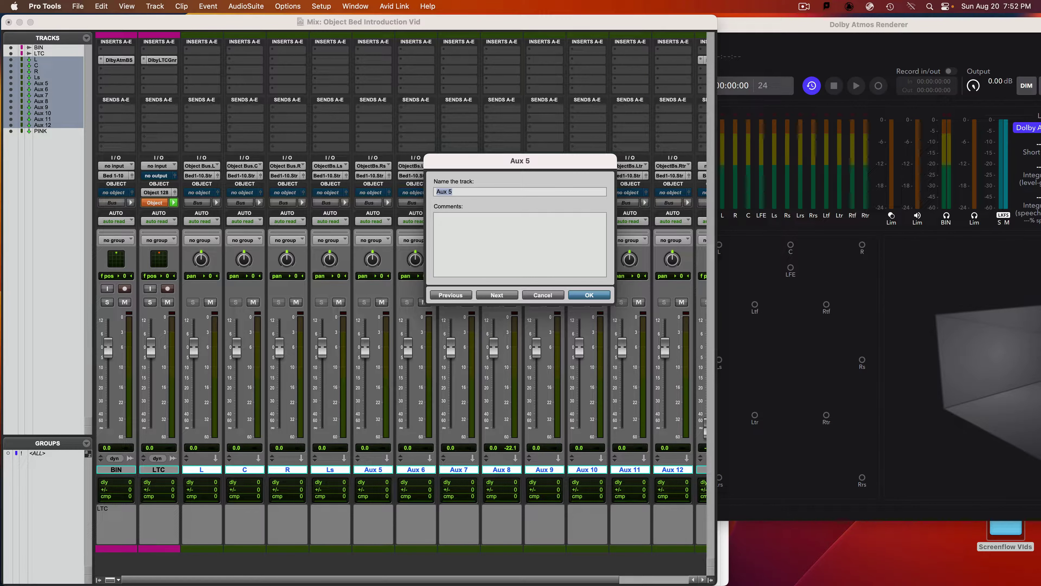
Rename the fifth to ninth aux tracks as Rs, Lsr, Rsr, LFE and Ltf.
type("Rs")
key("super+Right")
left_click_drag(450, 161, 452, 229)
type("Lsr")
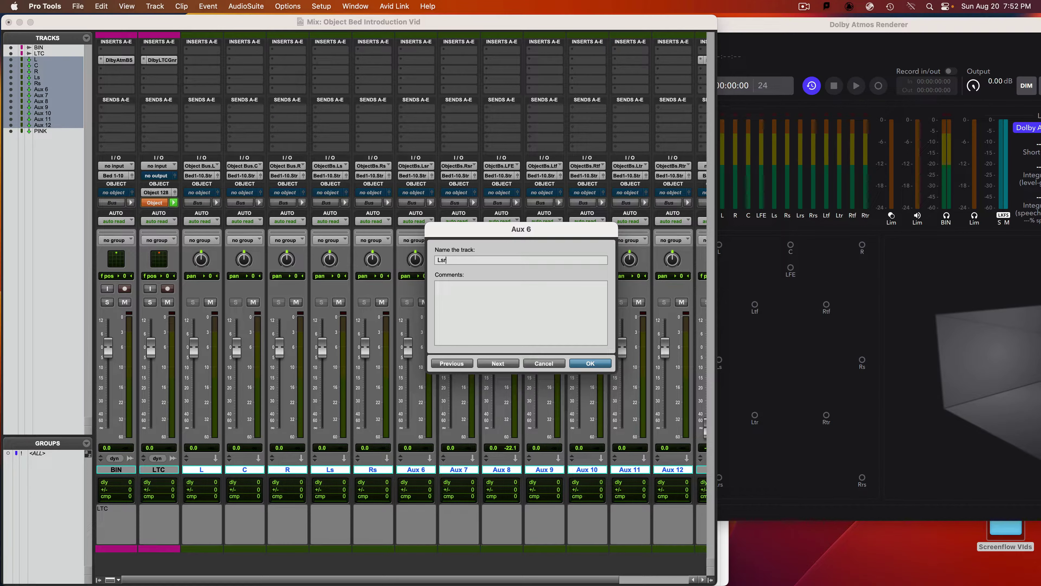
key("super+Right")
type("R")
type("LFE")
key("super+Right")
type("Ltf")
key("super+Right")
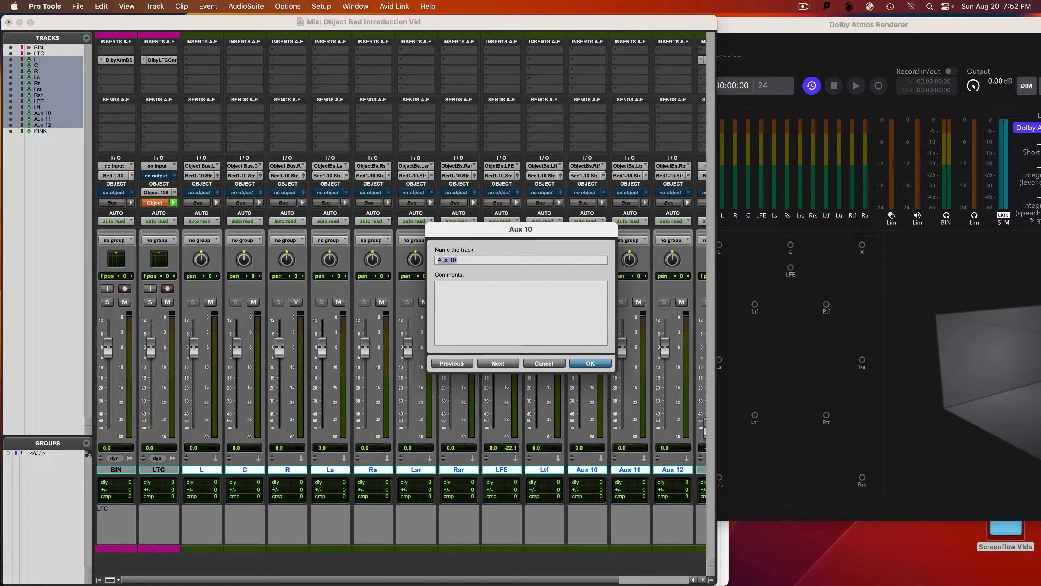
Rename the last three aux tracks as Rtf, Ltr and Rtr.
type("Rtf")
key("super+Right")
type("L")
key("super+Right")
type("Rtr")
key("Return")
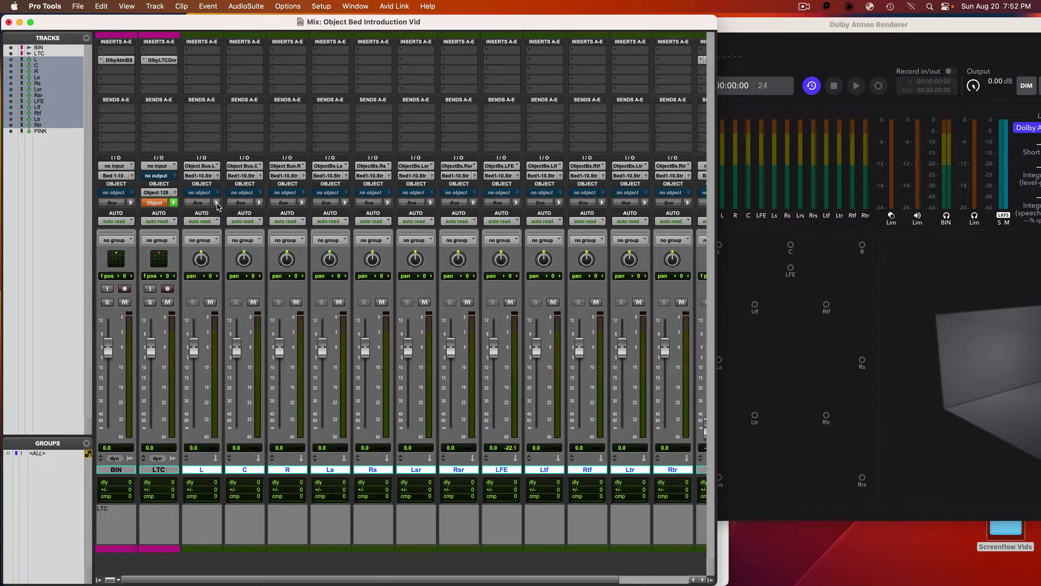
Assign Object 11 to Object 22 in ascending order to the twelve aux tracks and switch them from bus to object mode.
left_click(204, 193)
left_click(201, 193)
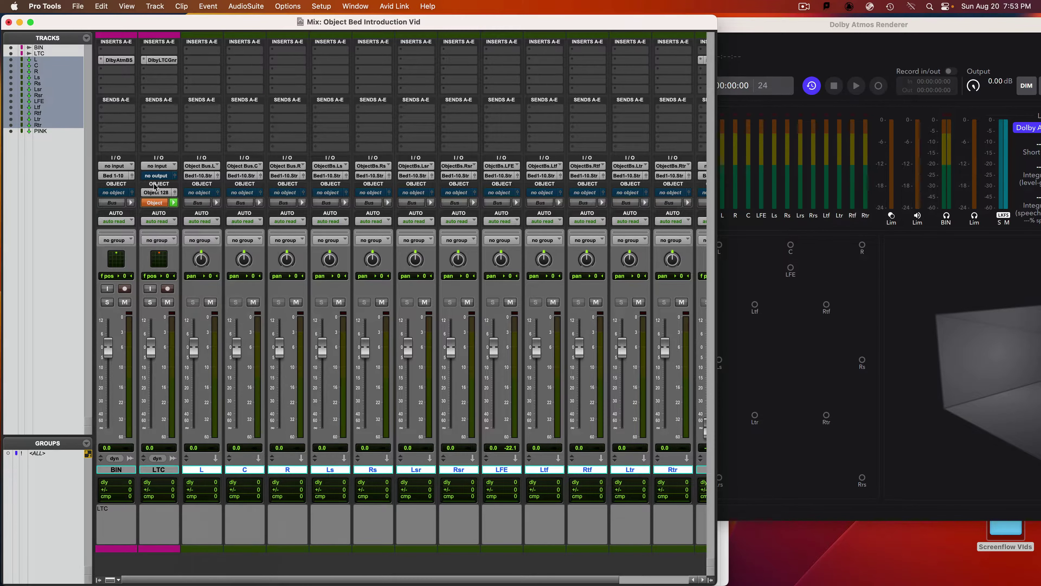
left_click(201, 194)
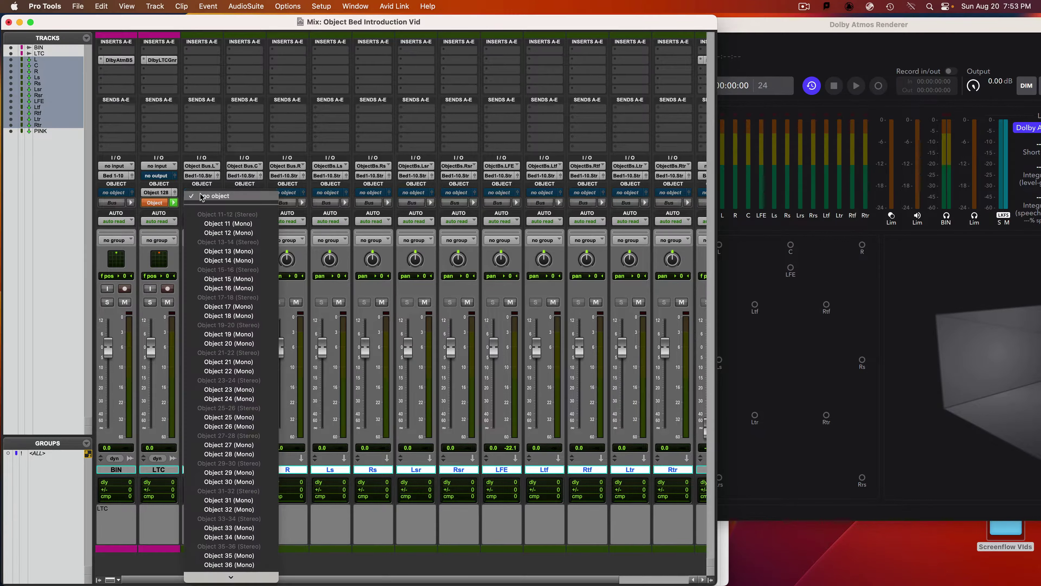
left_click(213, 223, "alt+shift+super")
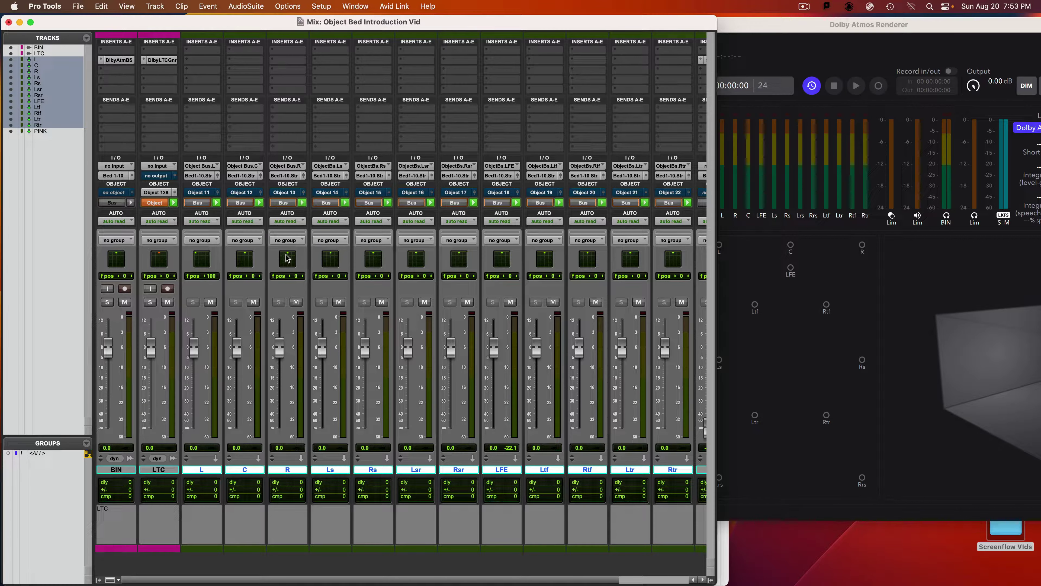
left_click(194, 203, "alt")
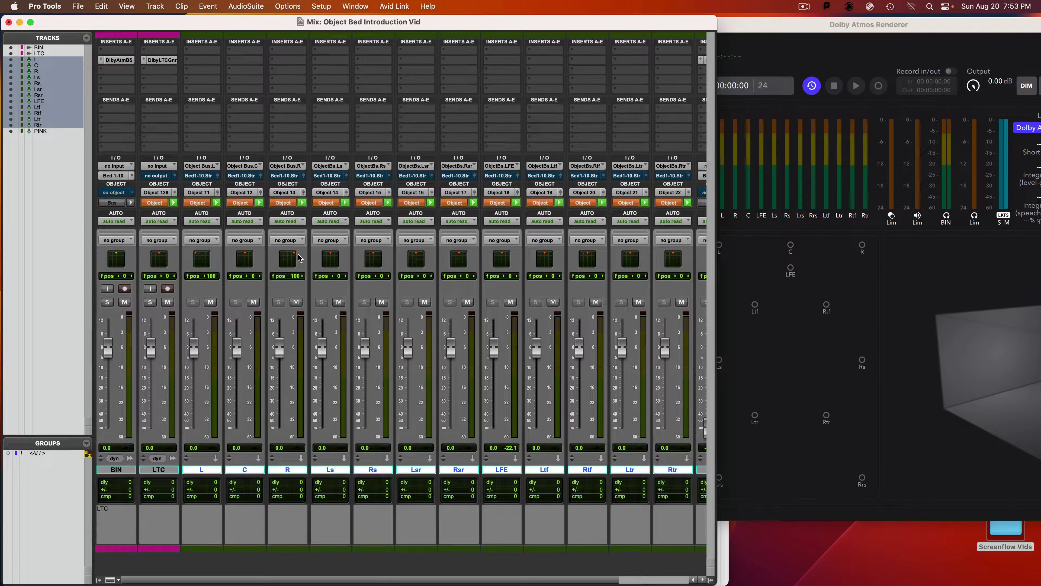
Pan Ls and Rs to the left and right side walls and Lsr and Rsr to the rear corners.
left_click_drag(333, 256, 331, 250)
left_click_drag(374, 258, 378, 258)
left_click_drag(422, 251, 466, 265)
Switch the LFE track from object to bus mode.
left_click(495, 195)
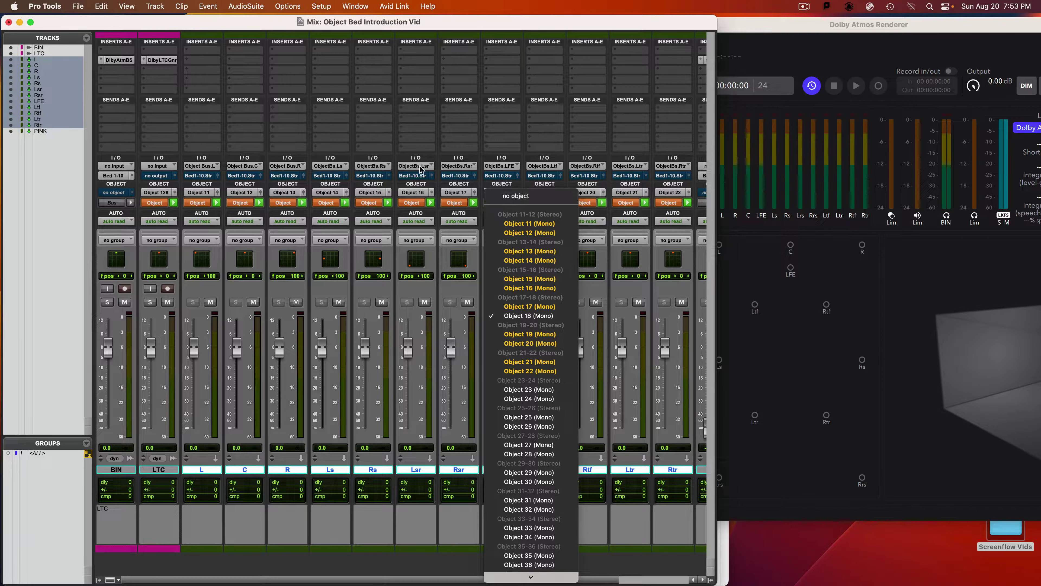
left_click(510, 200)
left_click(503, 203)
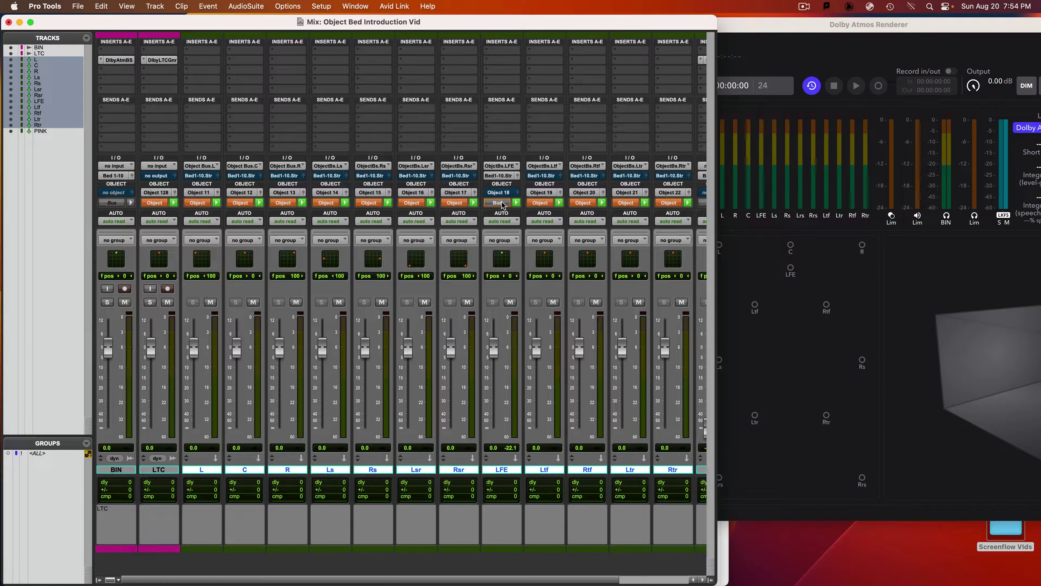
Route the LFE track's output to the mono bed channel Bed 1-10.LFE.
left_click(496, 178)
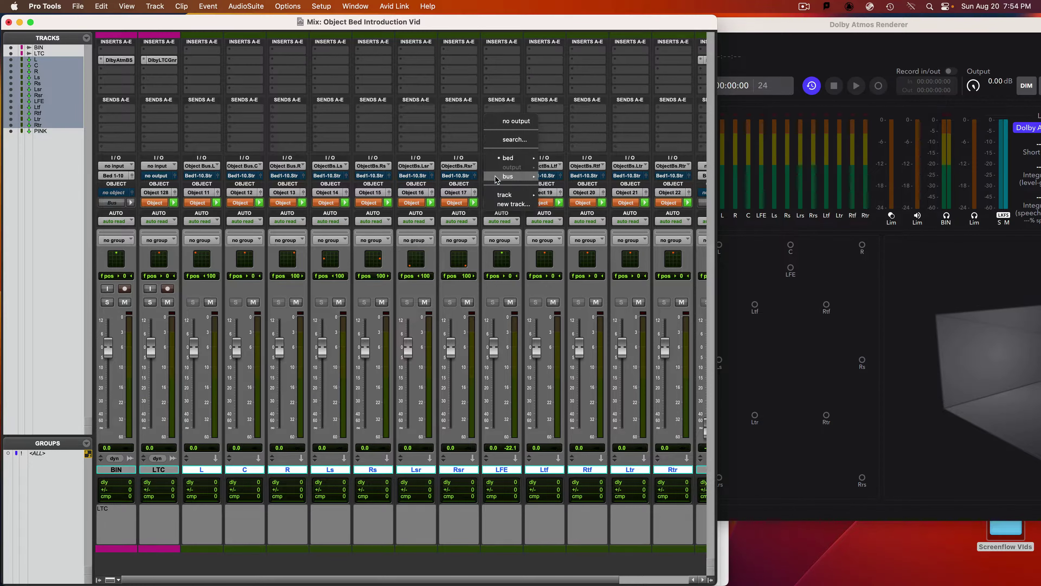
mouse_move(497, 179)
mouse_move(508, 158)
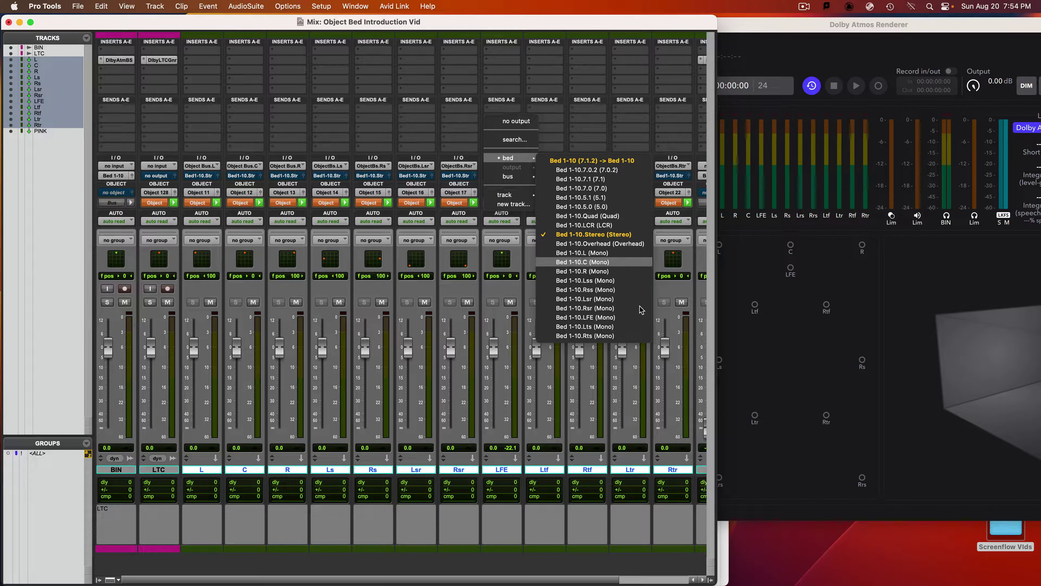
left_click(639, 318)
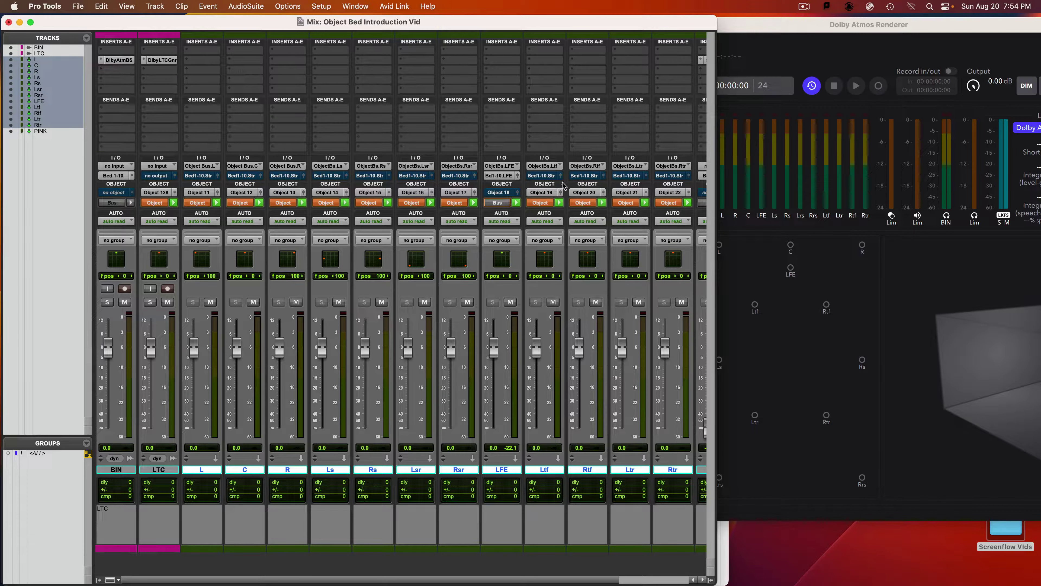
Pan Ltf to the front left ceiling corner and Rtf to the front right ceiling corner, with height 100.
left_click(560, 192)
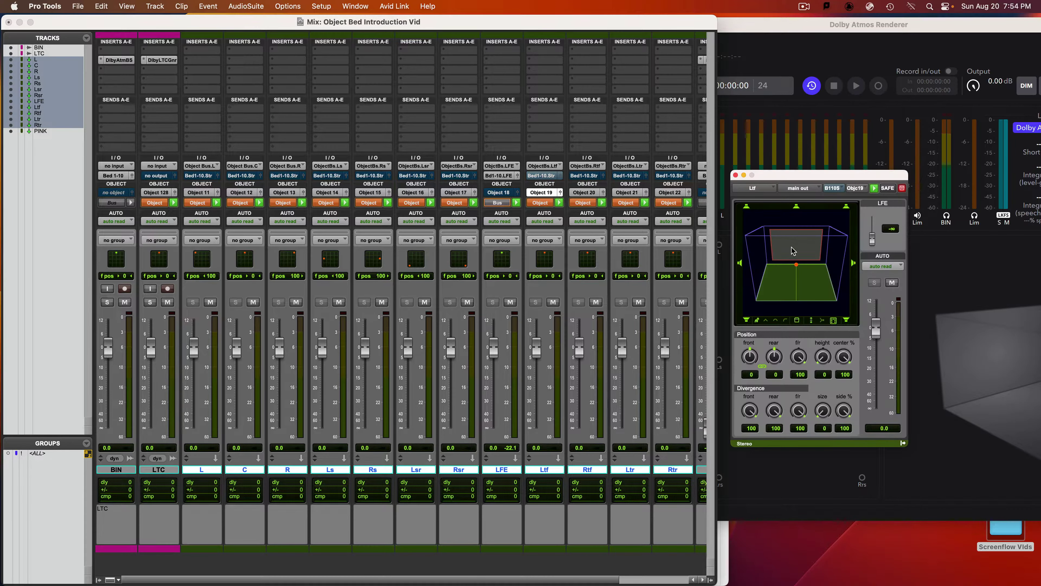
left_click_drag(813, 307, 800, 226)
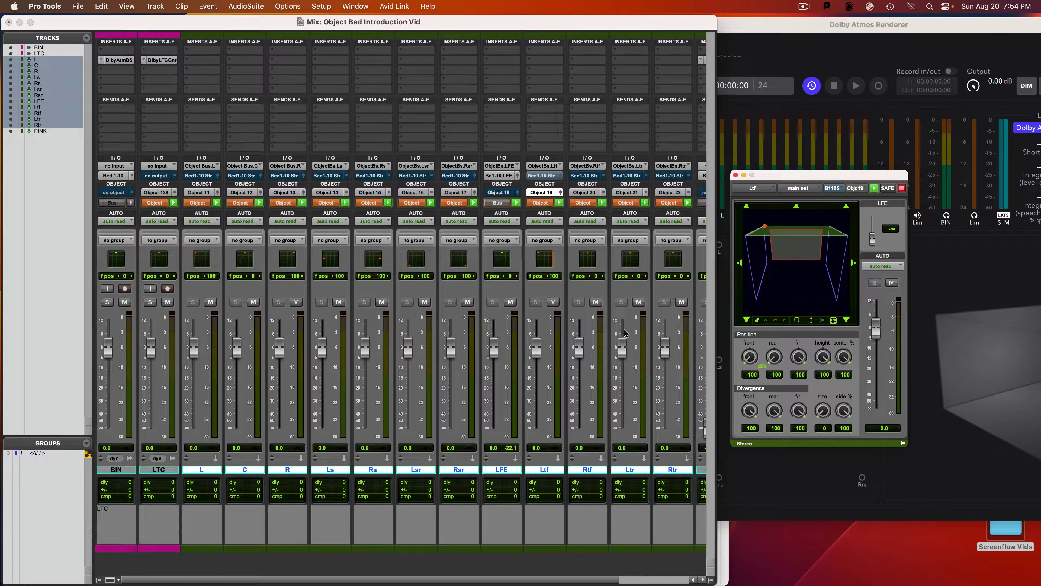
left_click(603, 193)
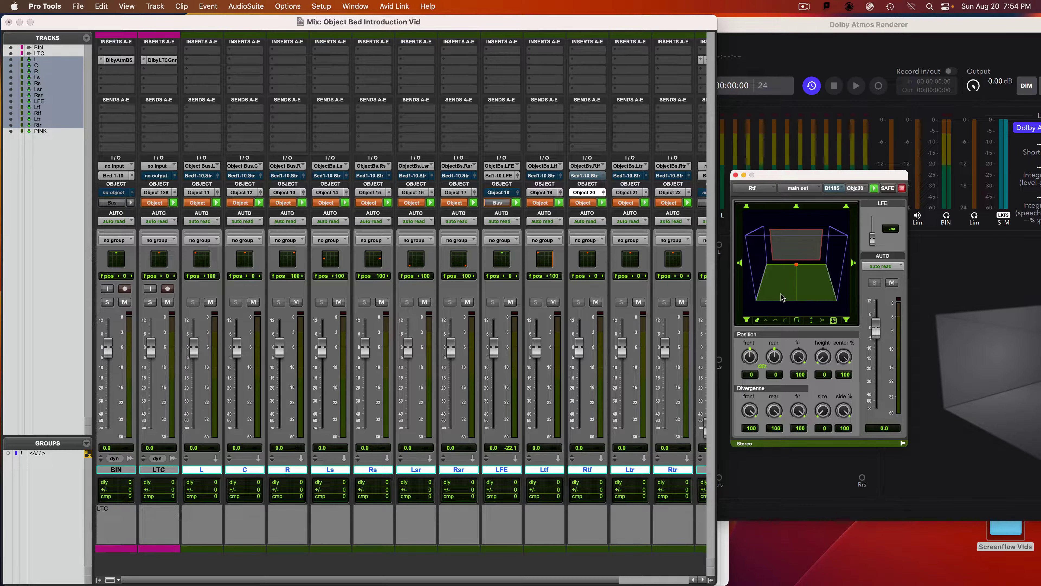
left_click_drag(804, 267, 825, 264)
left_click_drag(823, 351, 818, 216)
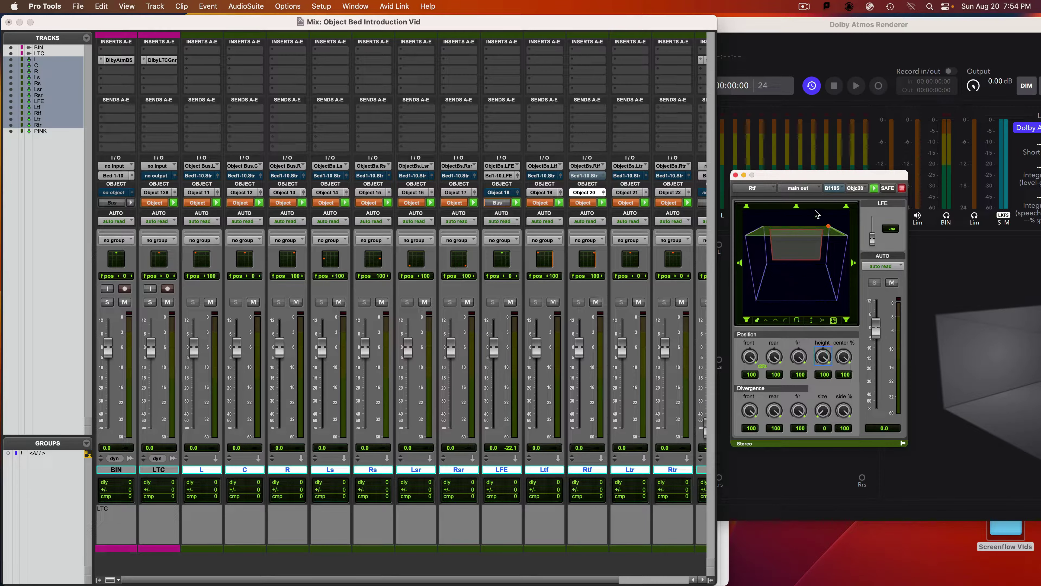
Pan Ltr to the rear left ceiling corner at height 100 and Rtr to the rear right one at height 99.
left_click(646, 192)
left_click_drag(797, 265, 758, 300)
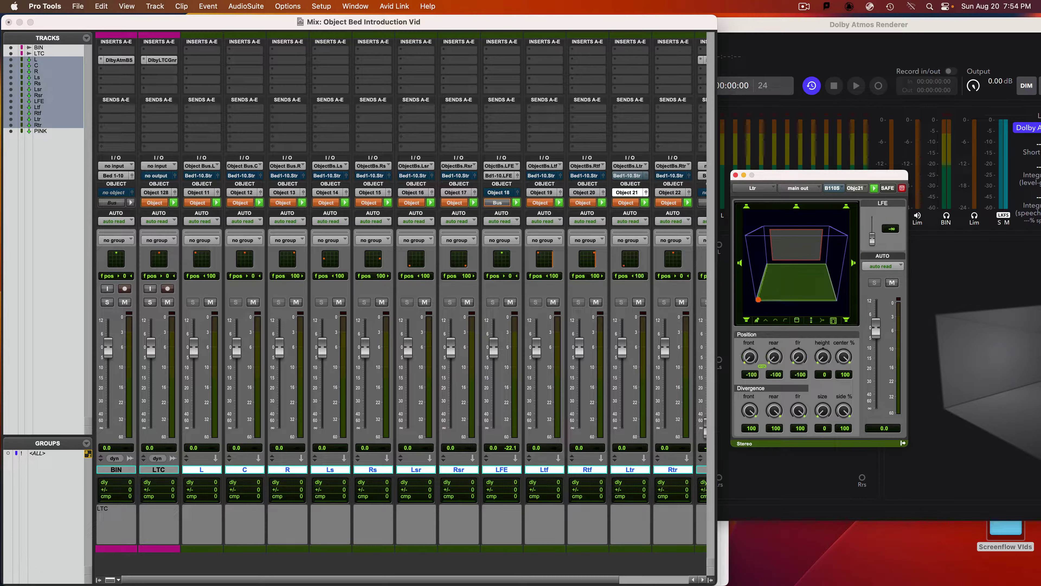
left_click_drag(823, 356, 822, 229)
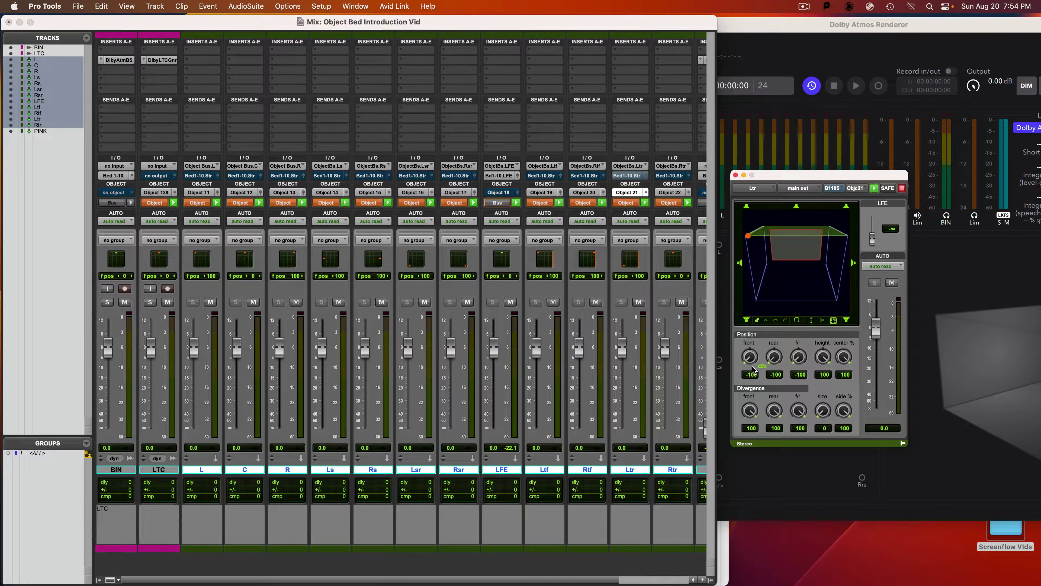
left_click(689, 192)
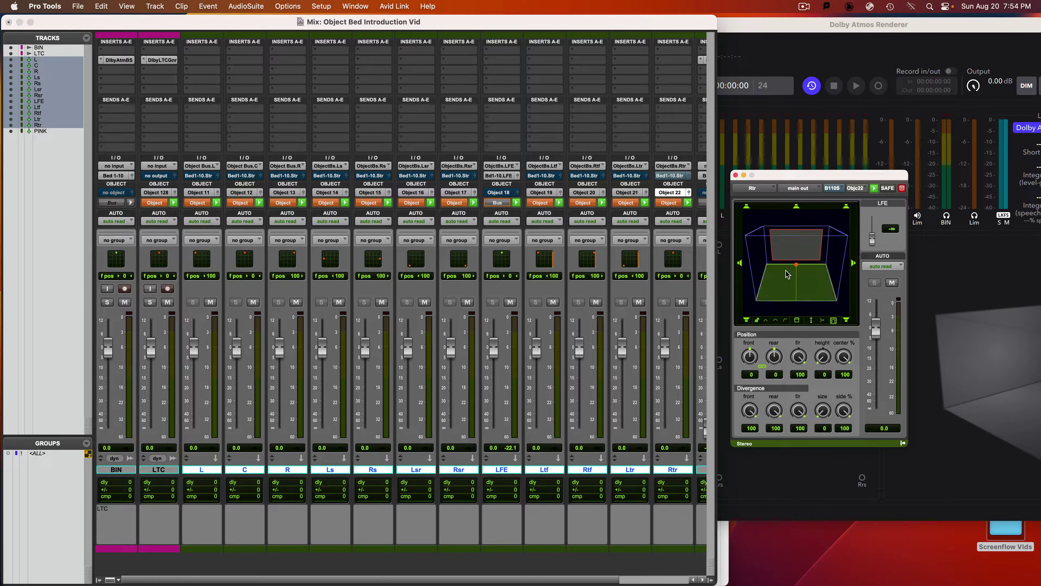
left_click_drag(795, 266, 835, 299)
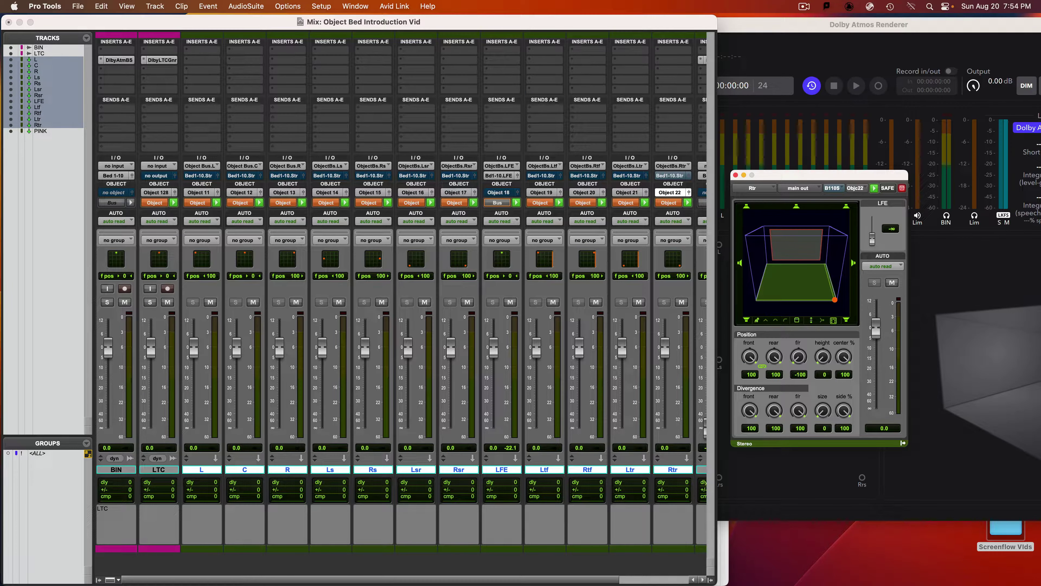
left_click_drag(824, 357, 849, 140)
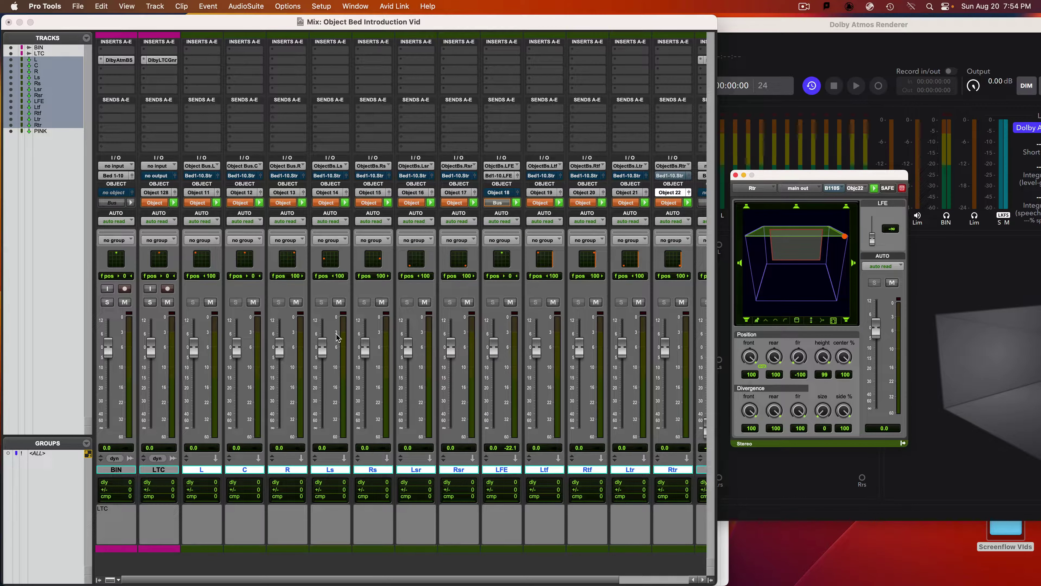
left_click(736, 176)
Route the PINK track's output to the 7.1.4 Object Bus and raise its fader to about -8.9 dB.
mouse_move(492, 572)
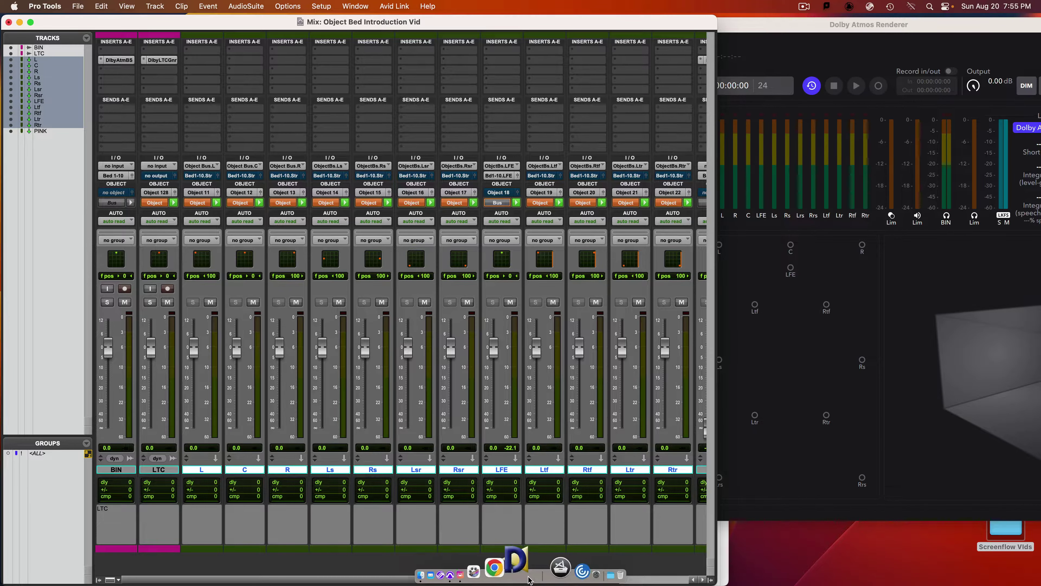
scroll(355, 579, "right", 3)
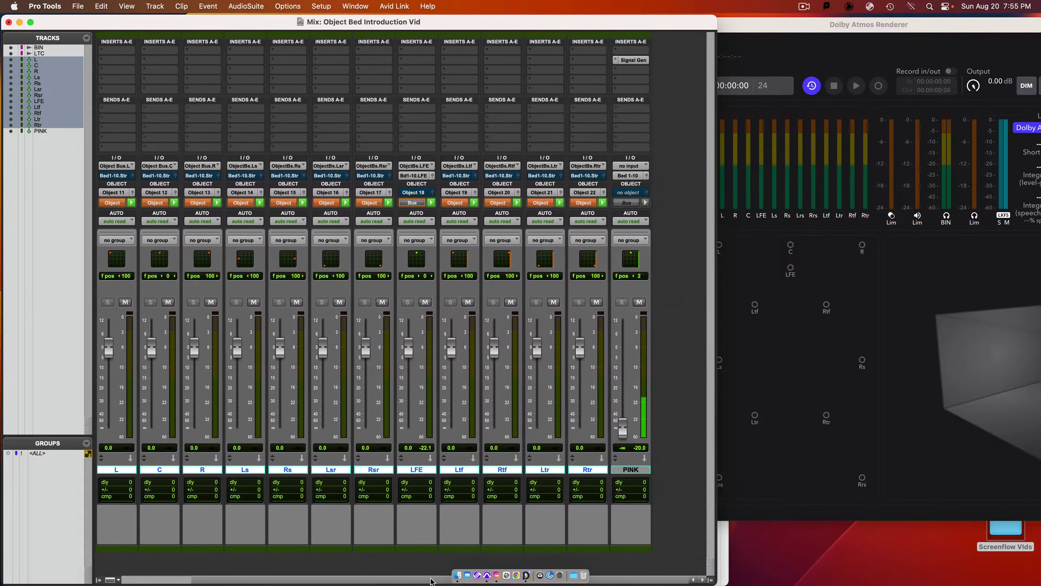
left_click(633, 176)
mouse_move(649, 177)
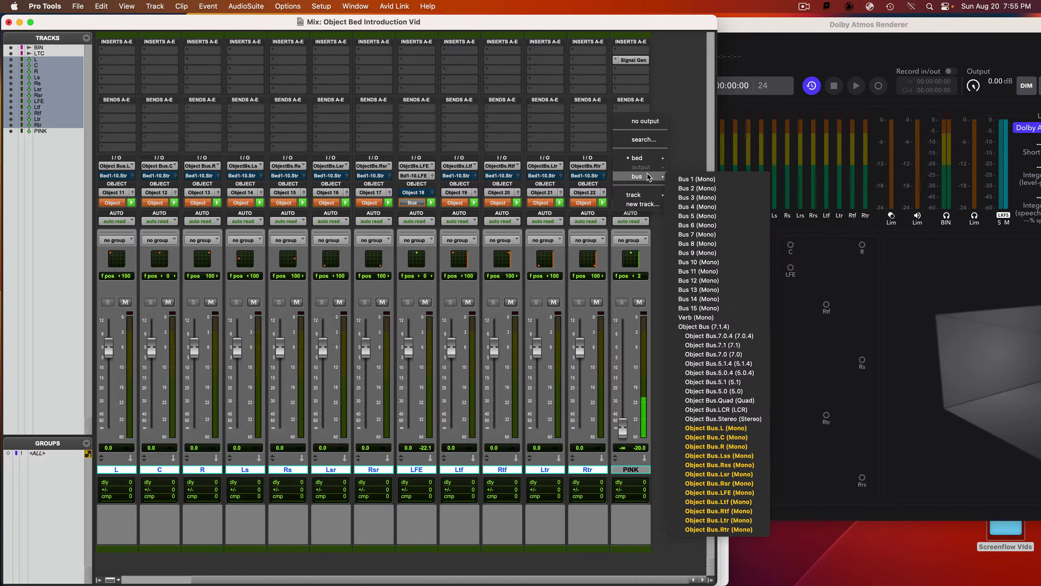
left_click(717, 327)
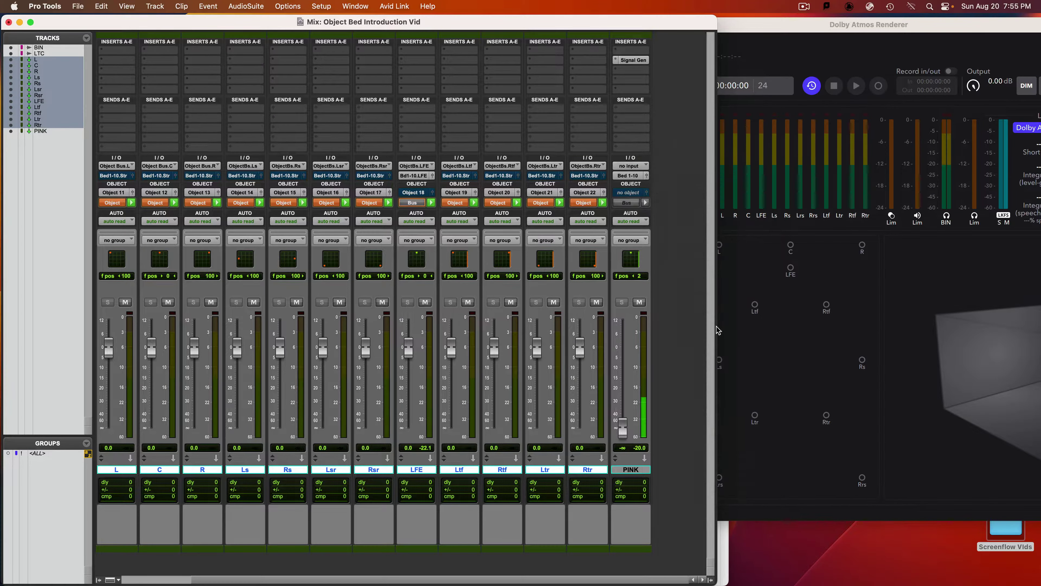
left_click_drag(622, 428, 623, 373)
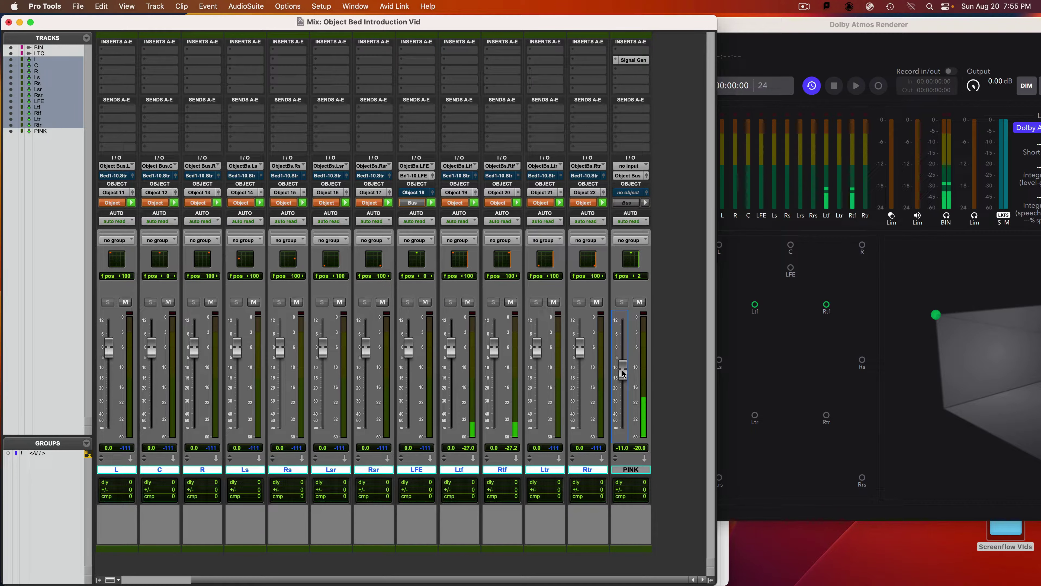
left_click_drag(622, 374, 623, 368)
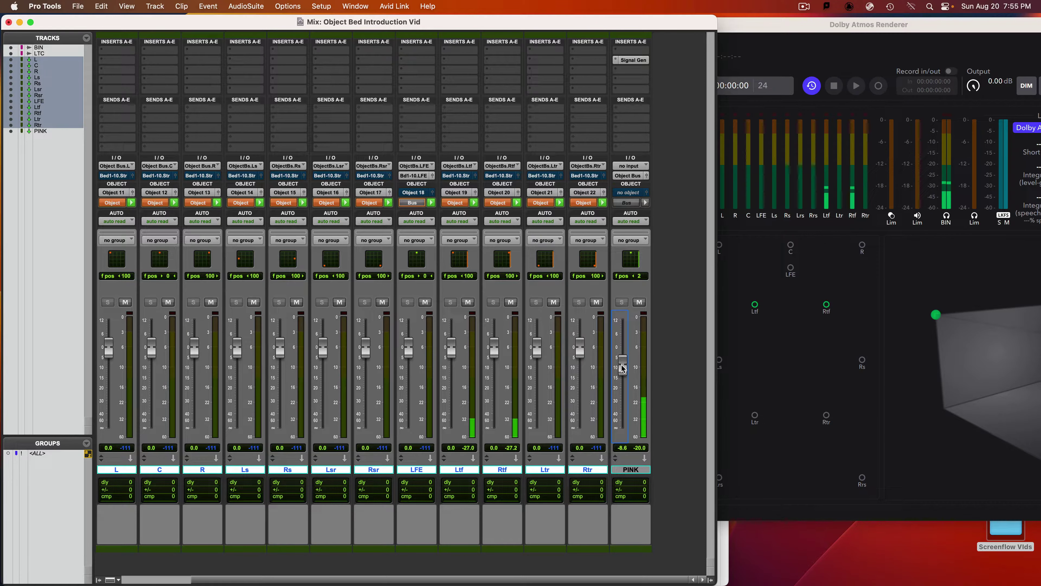
Test the object bed by panning PINK around the room, ending at front and rear 0, f/r 15 and height 0.
left_click(647, 177)
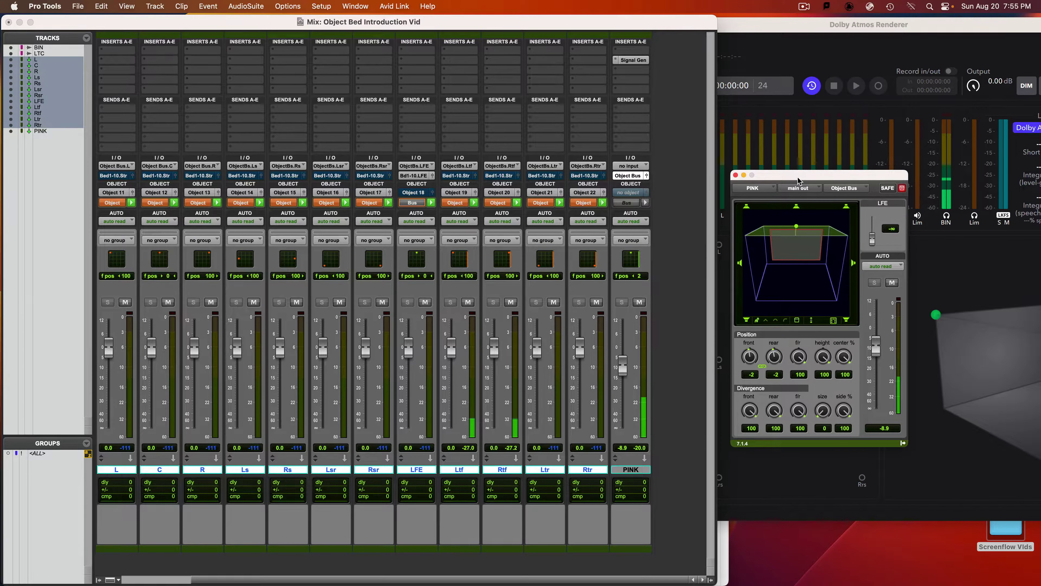
left_click_drag(787, 175, 490, 191)
mouse_move(498, 241)
left_mouse_down()
mouse_move(454, 250)
mouse_move(501, 240)
left_mouse_up()
left_click_drag(514, 315, 497, 330)
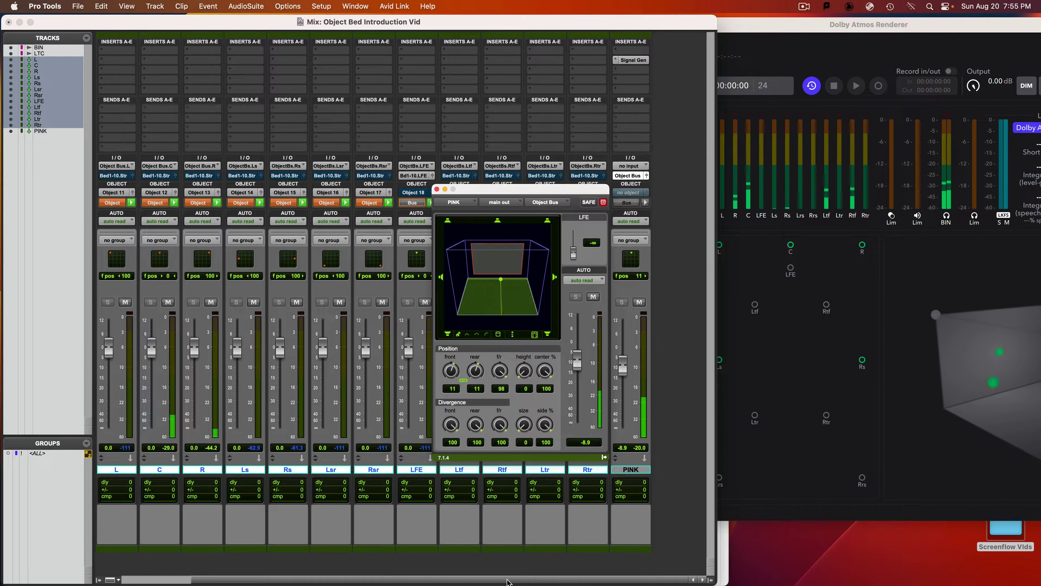
mouse_move(500, 279)
left_mouse_down()
mouse_move(511, 313)
mouse_move(489, 290)
mouse_move(504, 289)
left_mouse_up()
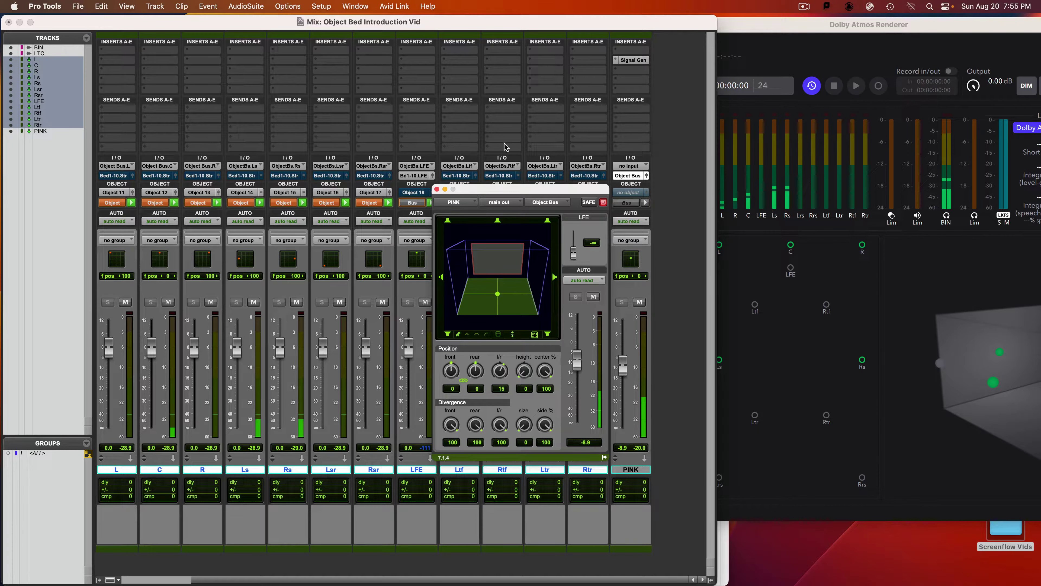
left_click_drag(501, 189, 732, 489)
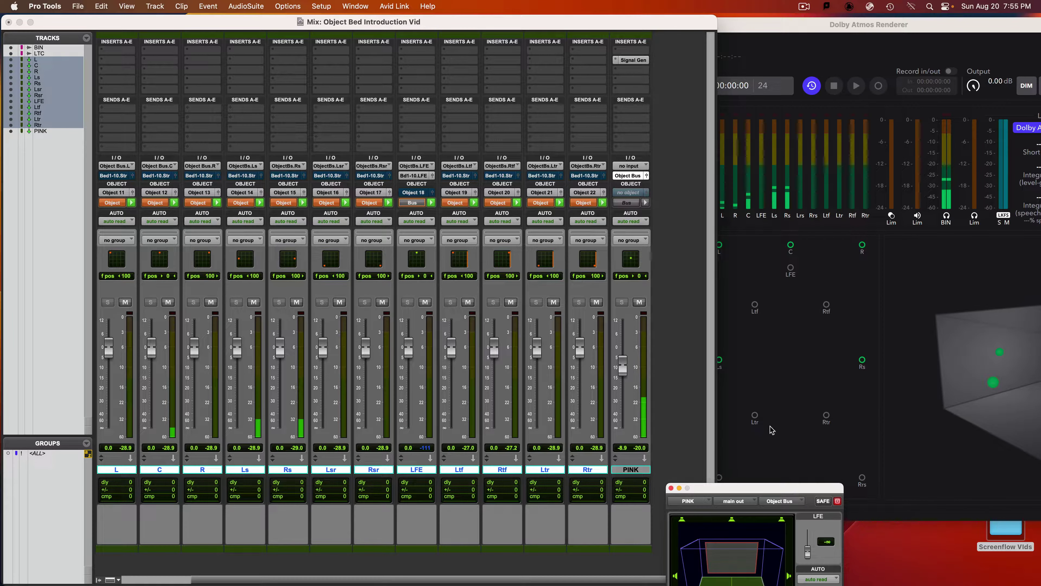
left_click(765, 368)
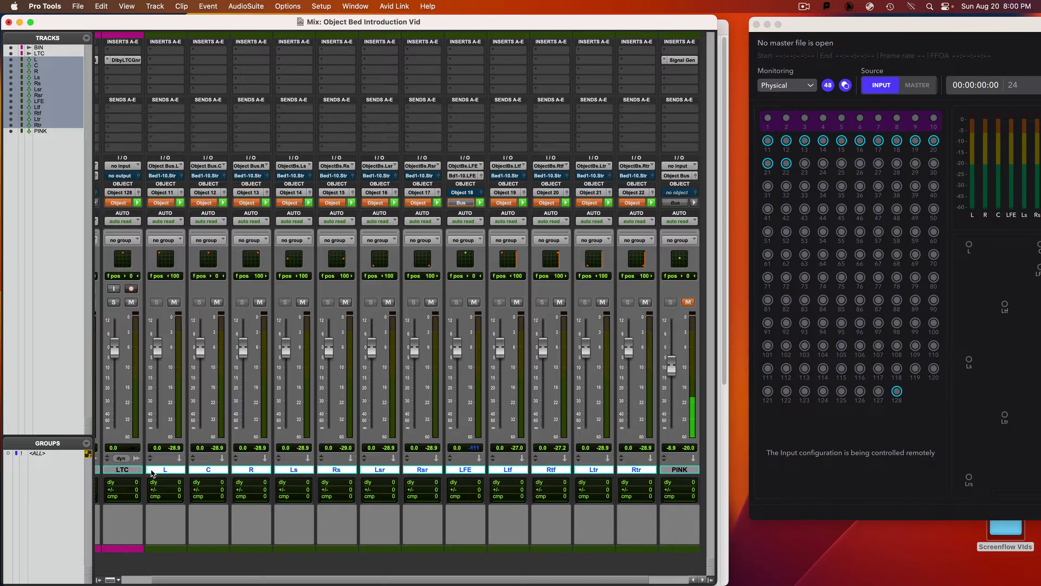
Group the twelve object tracks as Obj Bed and test their linked faders, resetting them to 0.0 dB.
key("super+g")
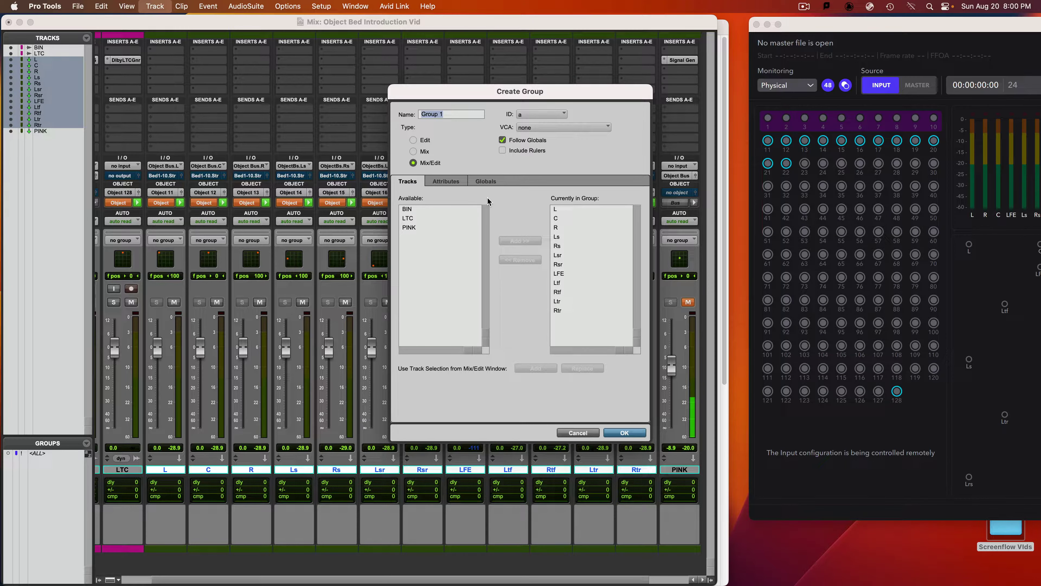
type("Obj Bed")
key("Return")
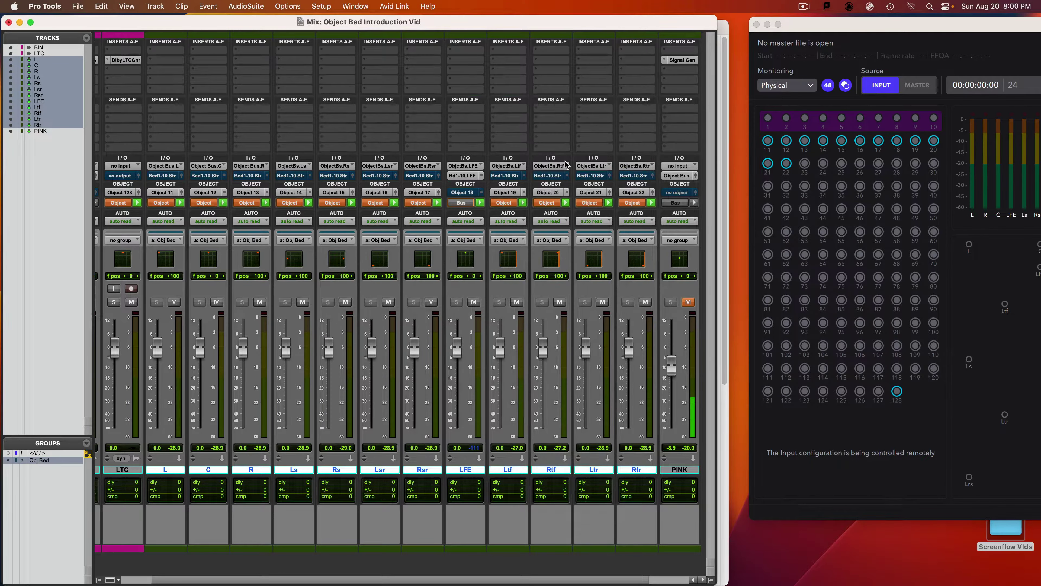
left_click_drag(373, 347, 374, 350)
left_click(373, 350, "alt")
Add the mono FabFilter Pro-L 2 limiter to insert E of all twelve Obj Bed tracks.
left_click(165, 93)
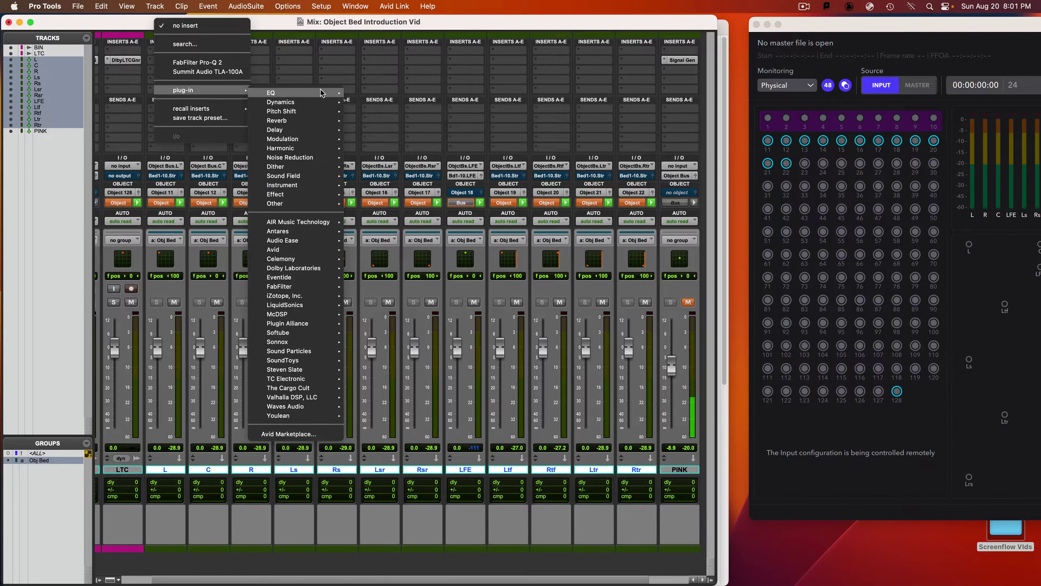
mouse_move(287, 101)
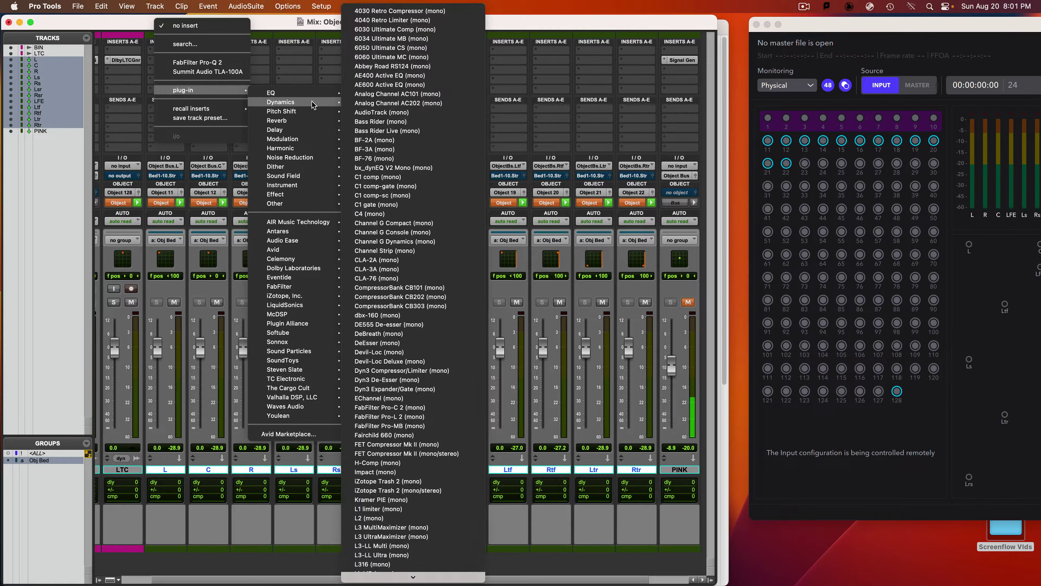
left_click(450, 416, "alt+shift")
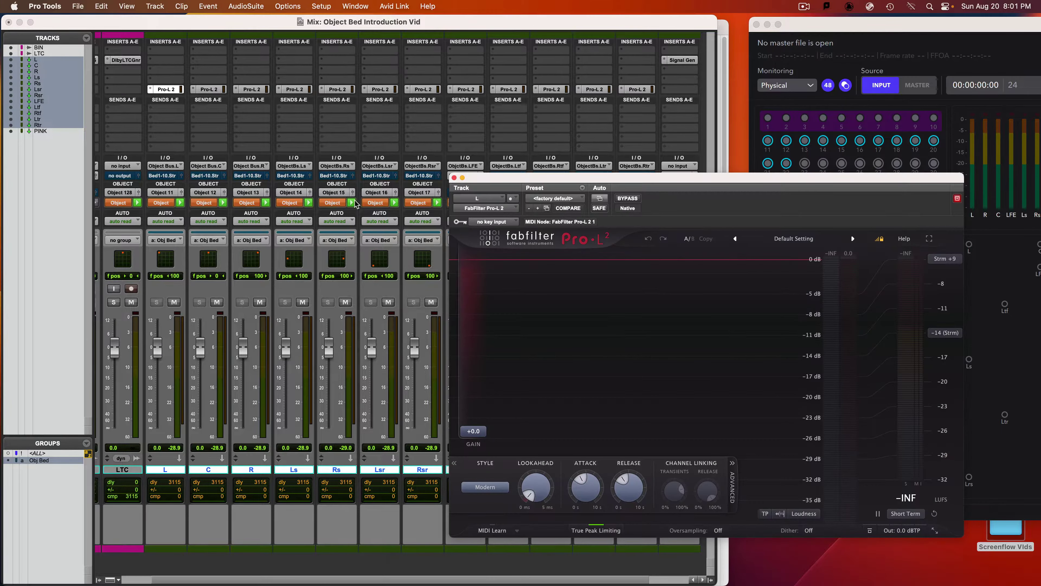
left_click(454, 177)
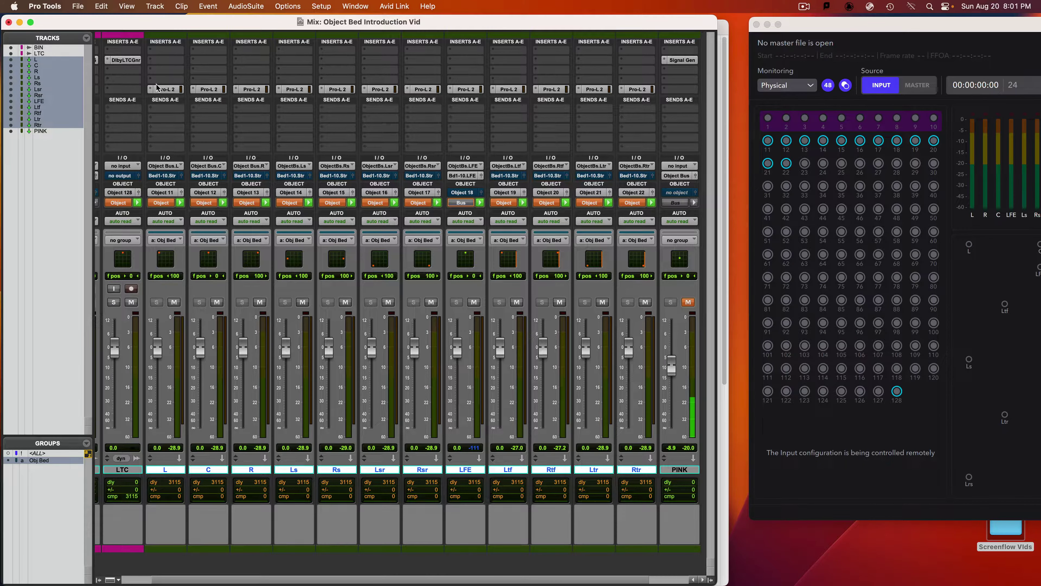
Try a gain of +3.8 dB on the C track's Pro-L 2 to test linking with L, and reset it to +0.0.
left_click(168, 90)
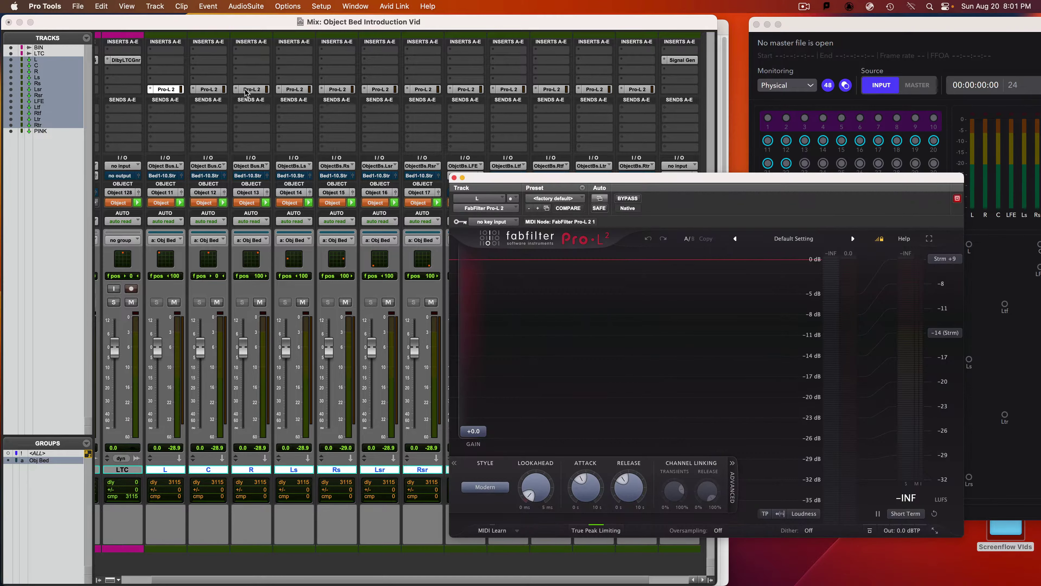
left_click(209, 89)
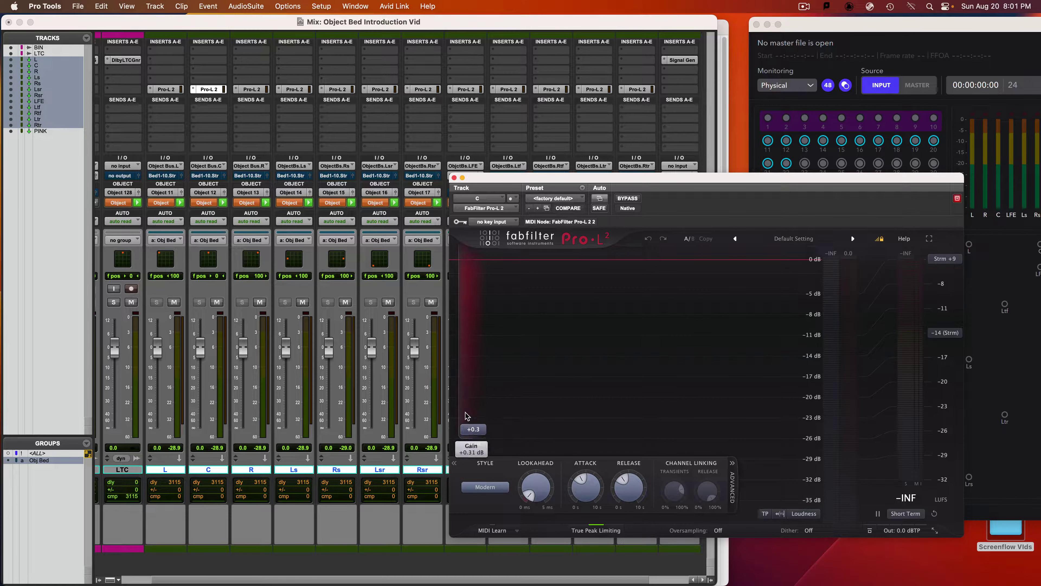
left_click_drag(473, 431, 473, 409)
left_click(175, 90)
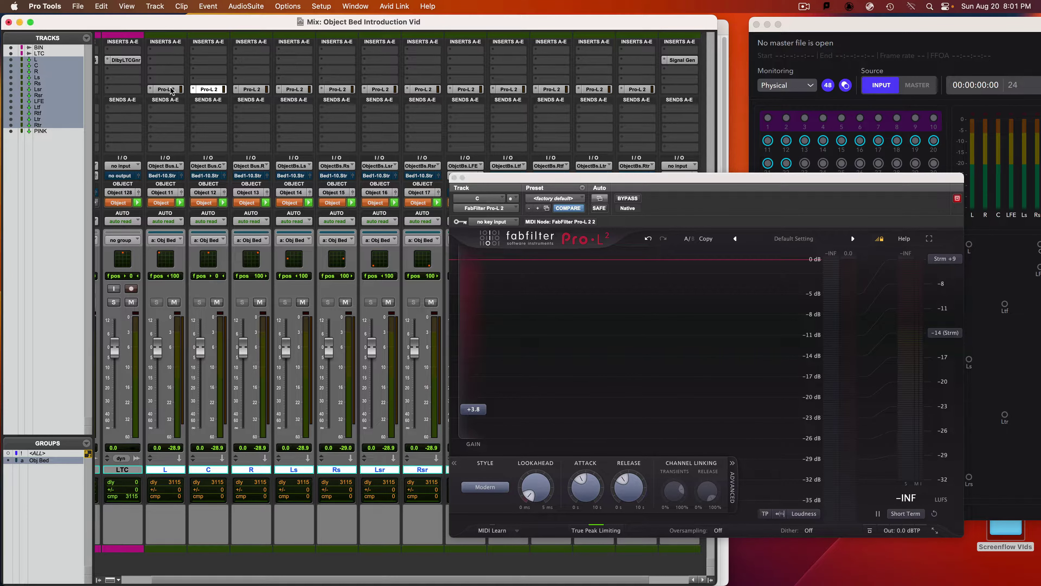
left_click(221, 90)
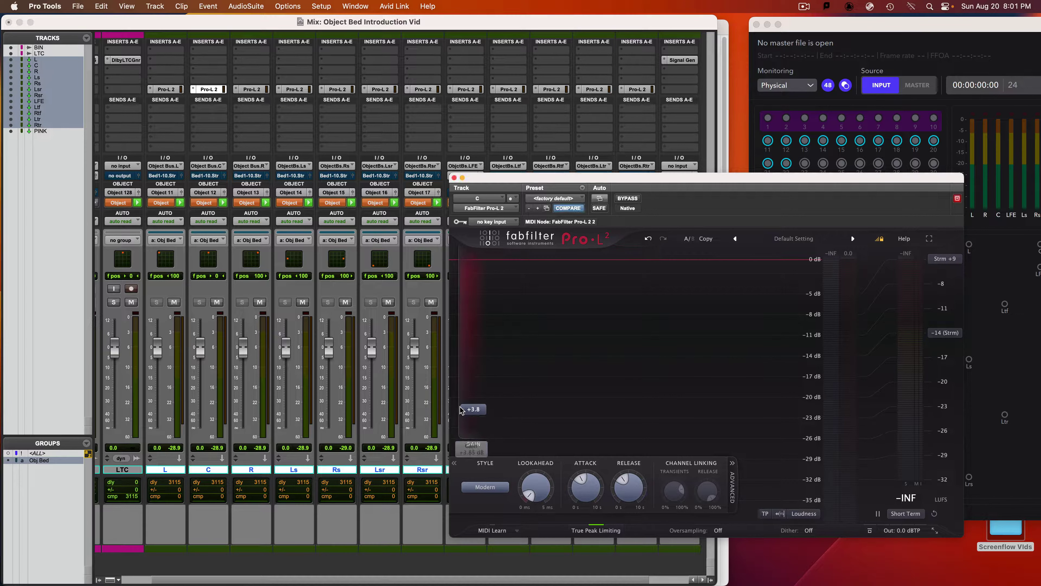
left_click_drag(473, 409, 481, 488)
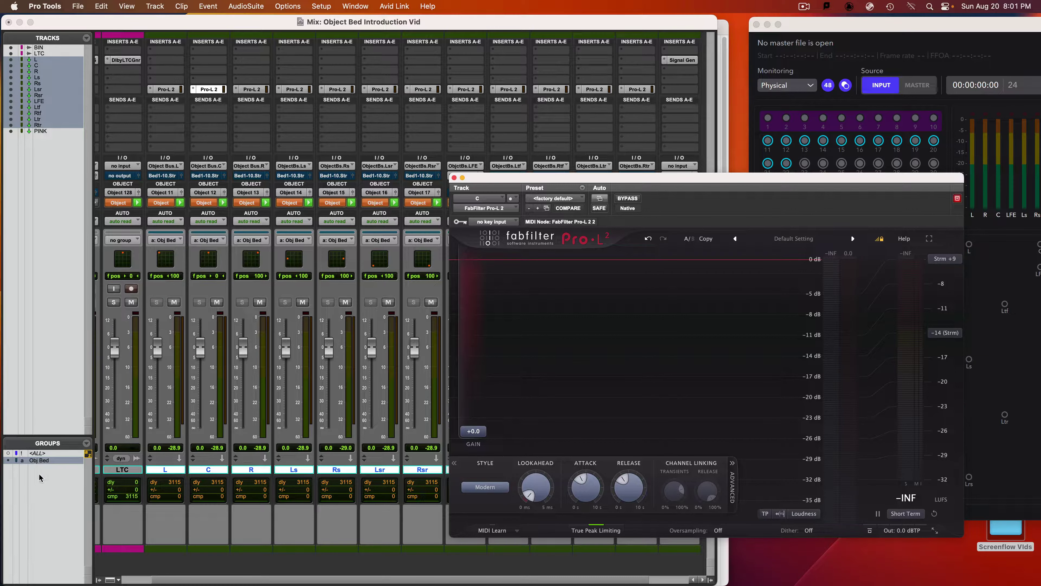
Open the Obj Bed group's settings and try toggling the main Volume and Mute links in its Globals.
left_click(42, 461)
left_click(43, 461)
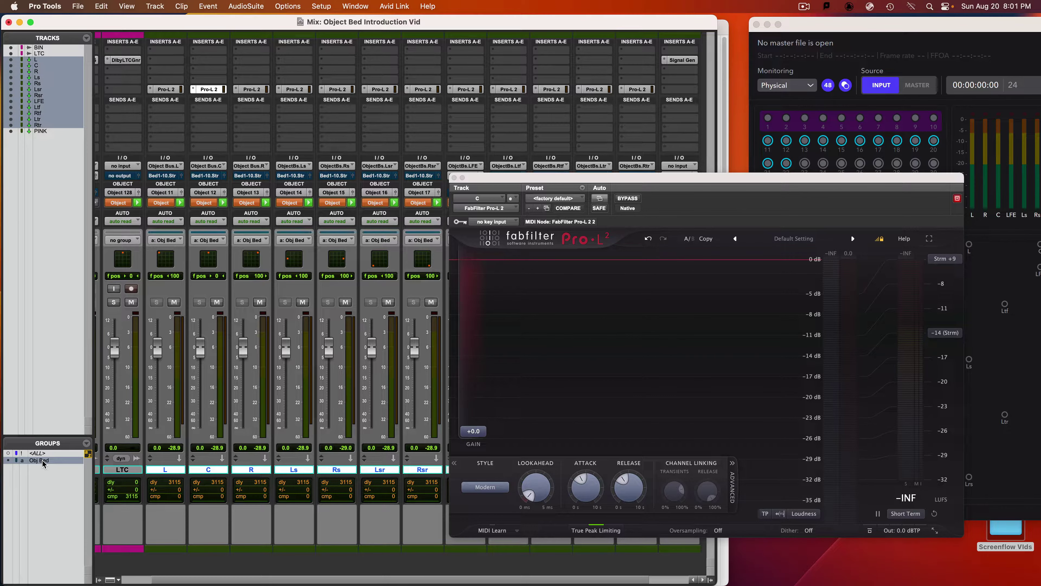
double_click(14, 460)
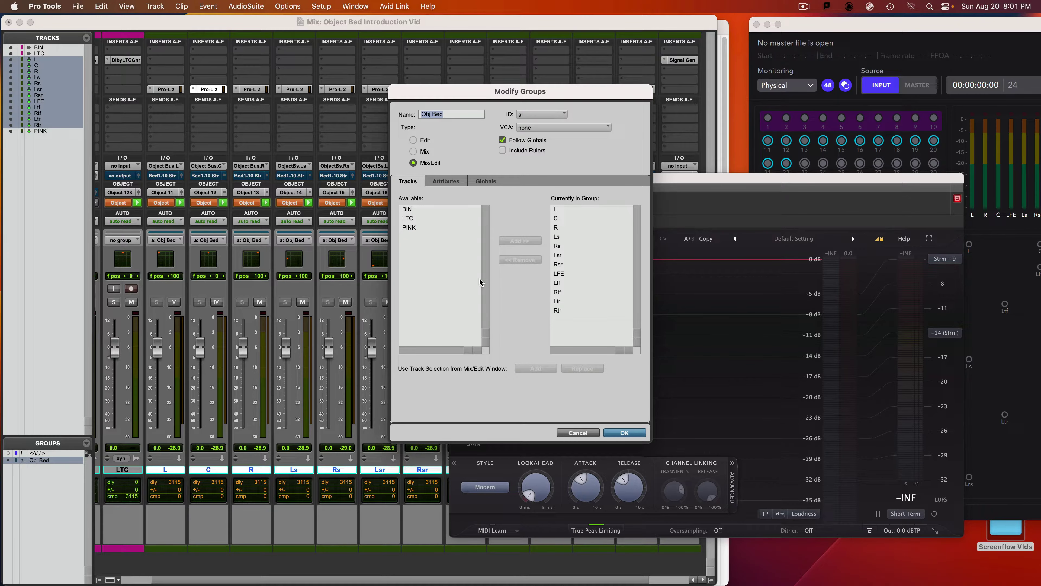
left_click(486, 182)
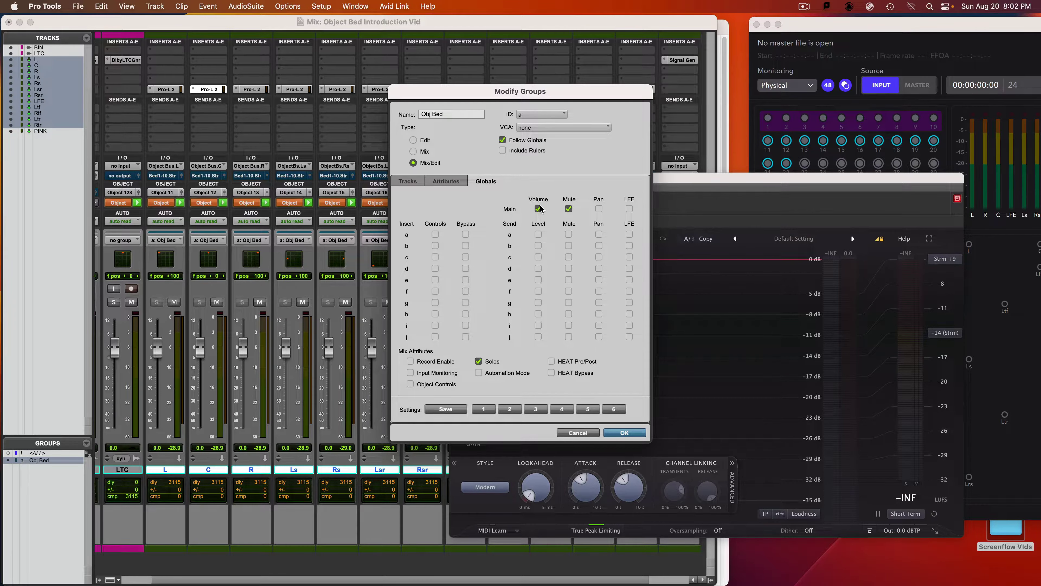
left_click(570, 209)
left_click(569, 209)
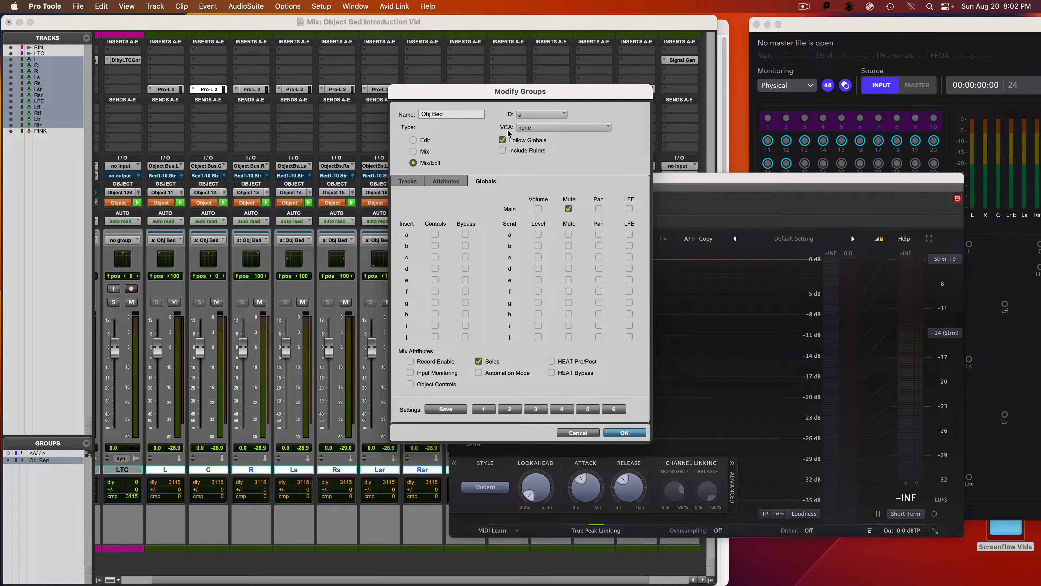
left_click(539, 209)
left_click(539, 208)
left_click(569, 209)
left_click(538, 209)
left_click(568, 208)
Turn off Follow Globals for the Obj Bed group and link only the Controls and Bypass of insert e.
left_click(455, 183)
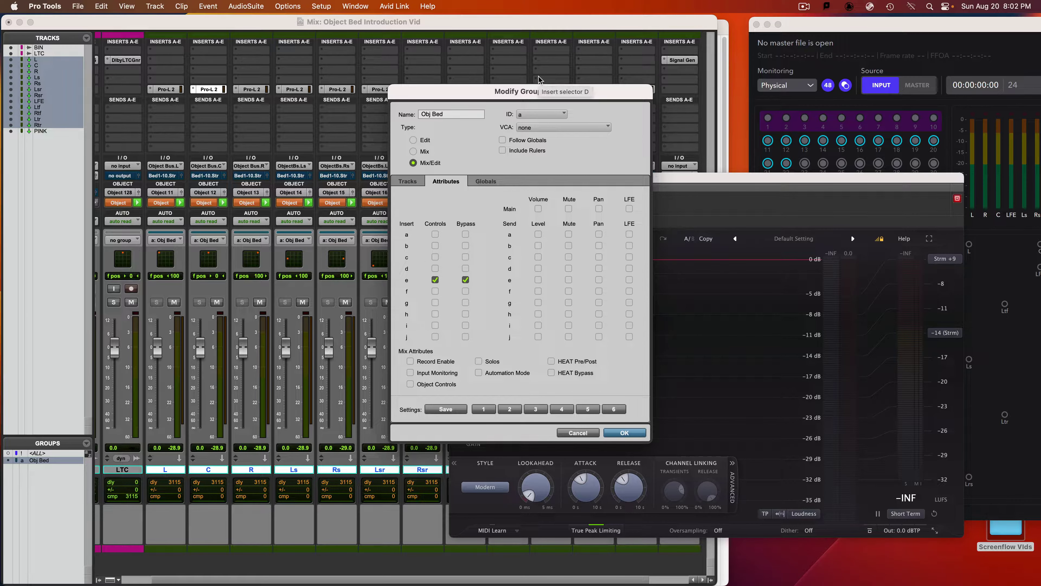
left_click(436, 270)
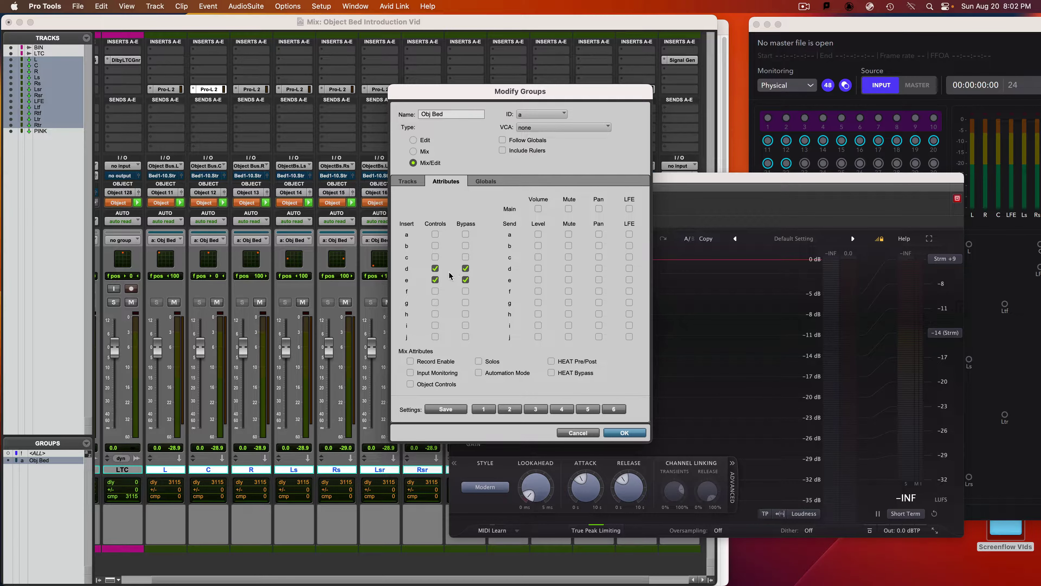
left_click(435, 257)
left_click(465, 257)
left_click(466, 245)
left_click(465, 234)
left_click(436, 234)
left_click(435, 257)
left_click(435, 246)
left_click(435, 235)
left_click(436, 269)
left_click(466, 269)
left_click(467, 257)
left_click(465, 246)
left_click(465, 234)
left_click(625, 433)
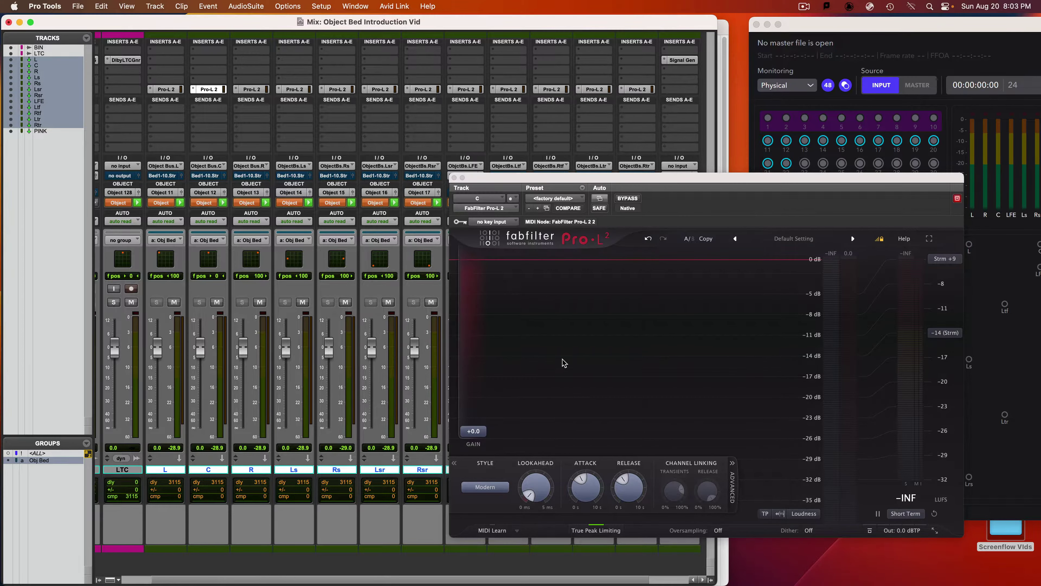
Test the linked limiters by raising L's Pro-L 2 gain to +9.5, checking it on Rtf, and resetting it to +0.0.
left_click(168, 90)
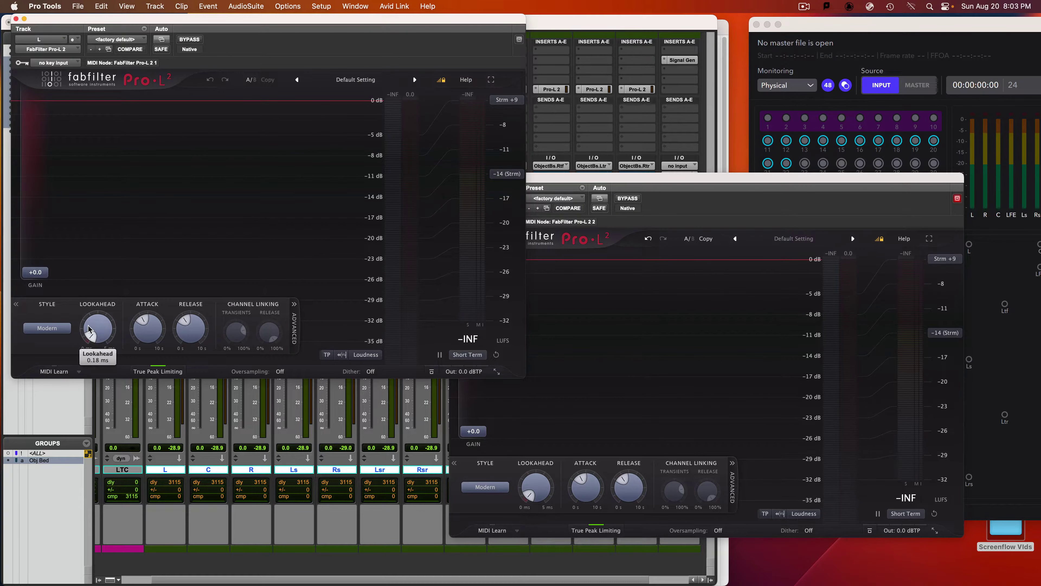
left_click_drag(35, 272, 36, 216)
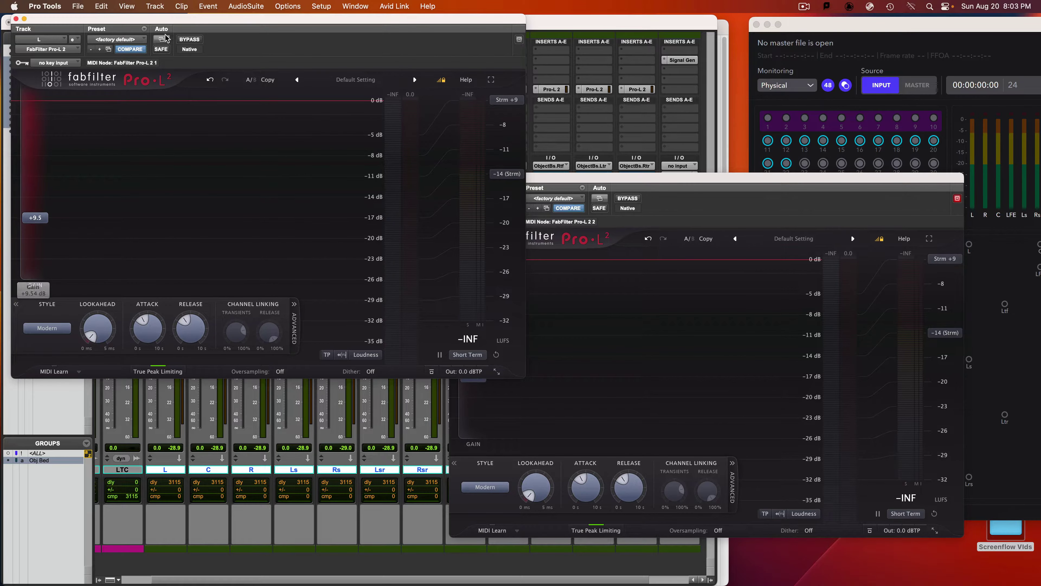
left_click_drag(158, 22, 215, 228)
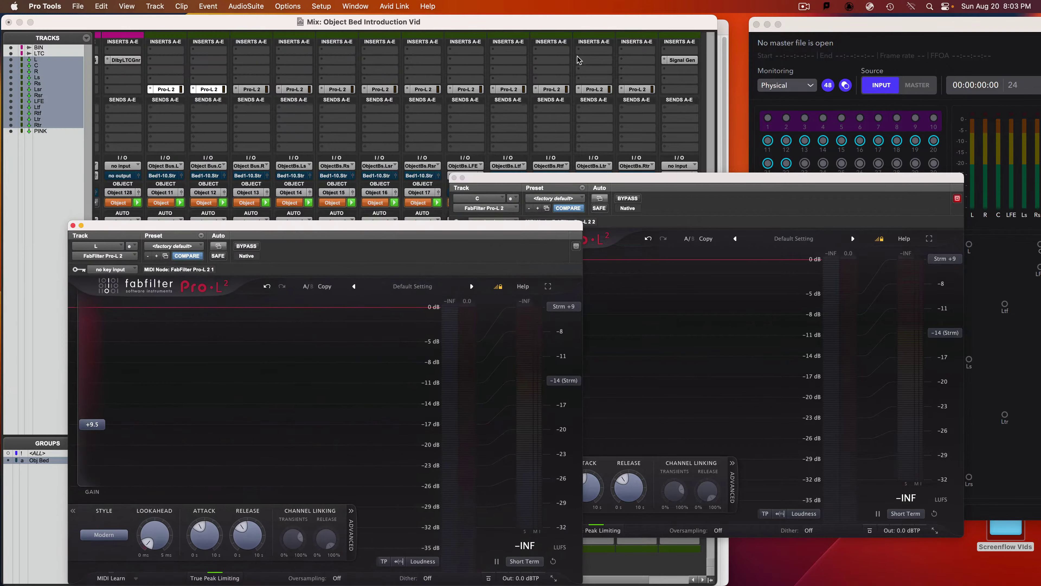
left_click(550, 90)
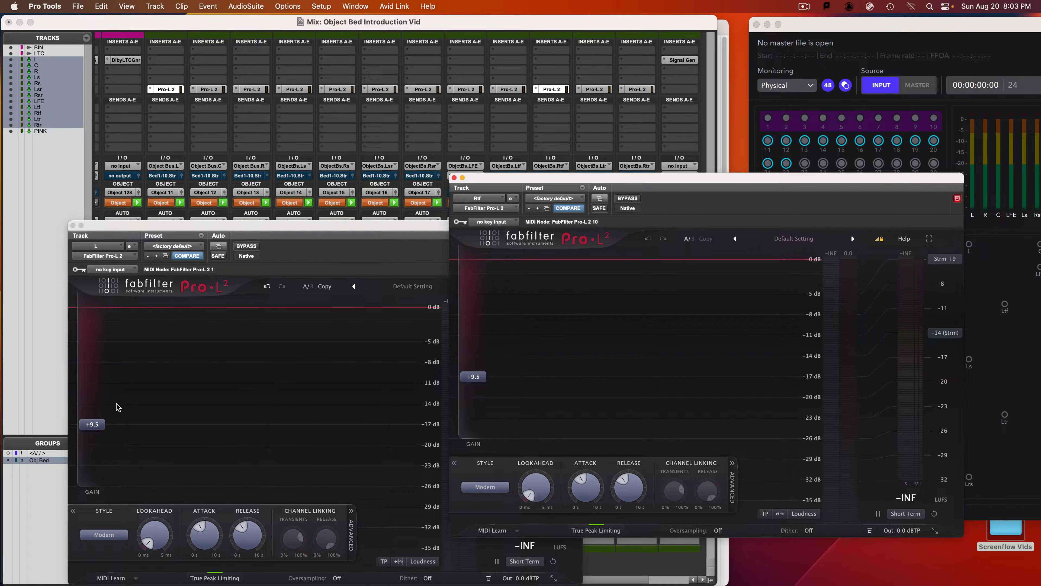
left_click_drag(109, 422, 98, 505)
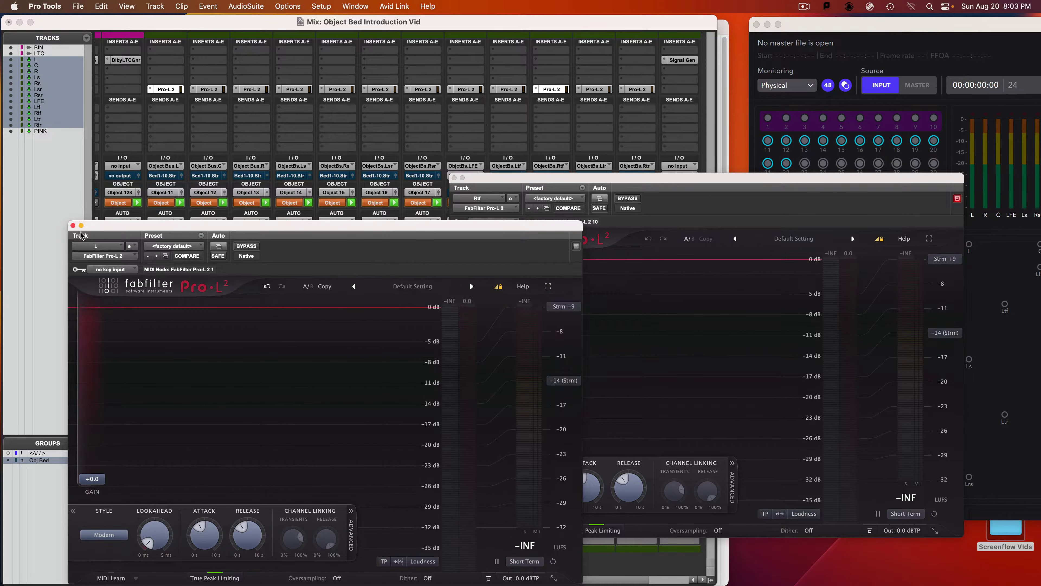
left_click(73, 225)
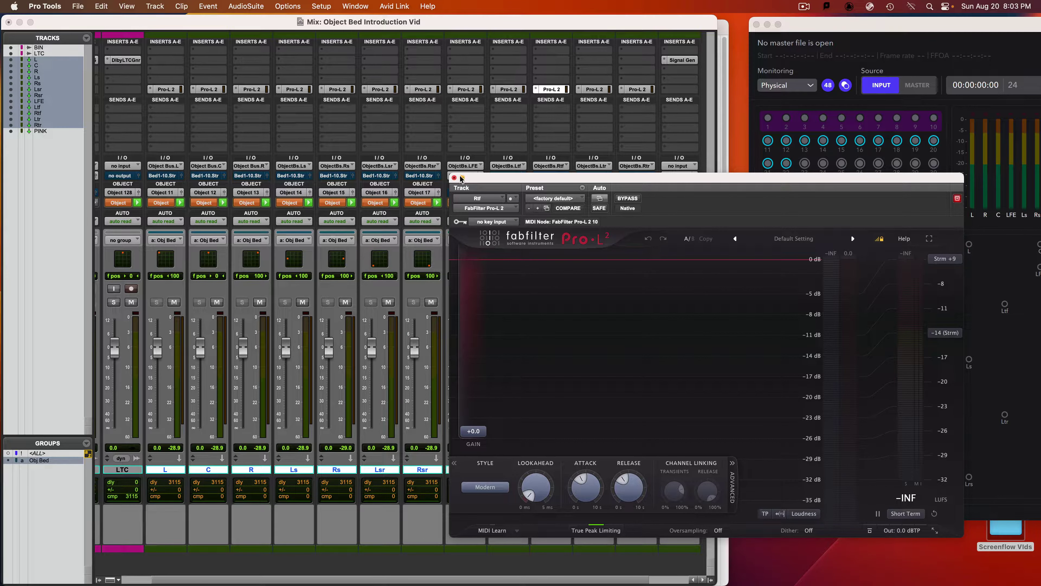
left_click(455, 177)
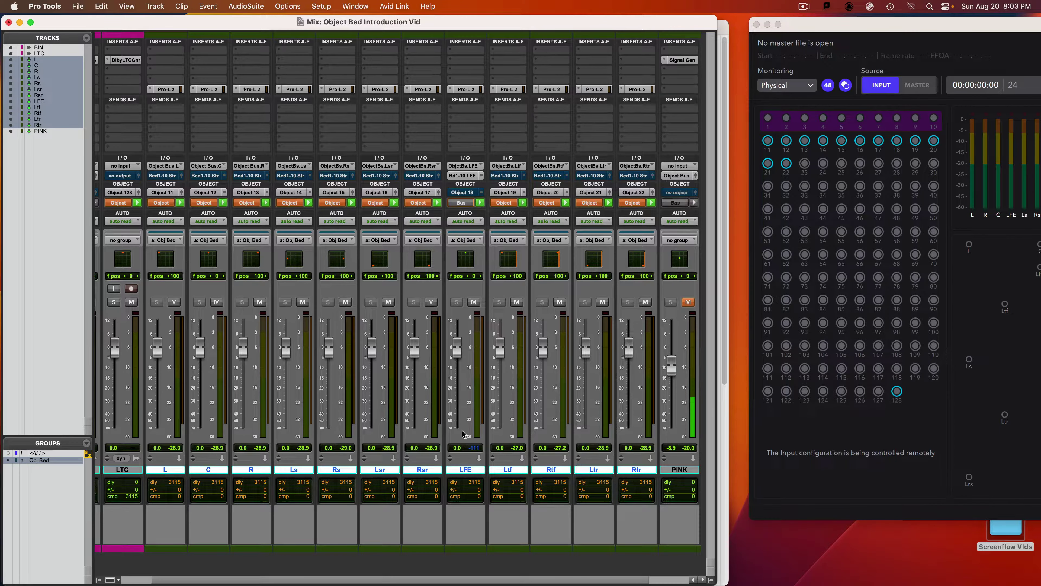
Add a Bus 1 send in slot a to all twelve Obj Bed tracks and link send a's Level in the group.
left_click(170, 109)
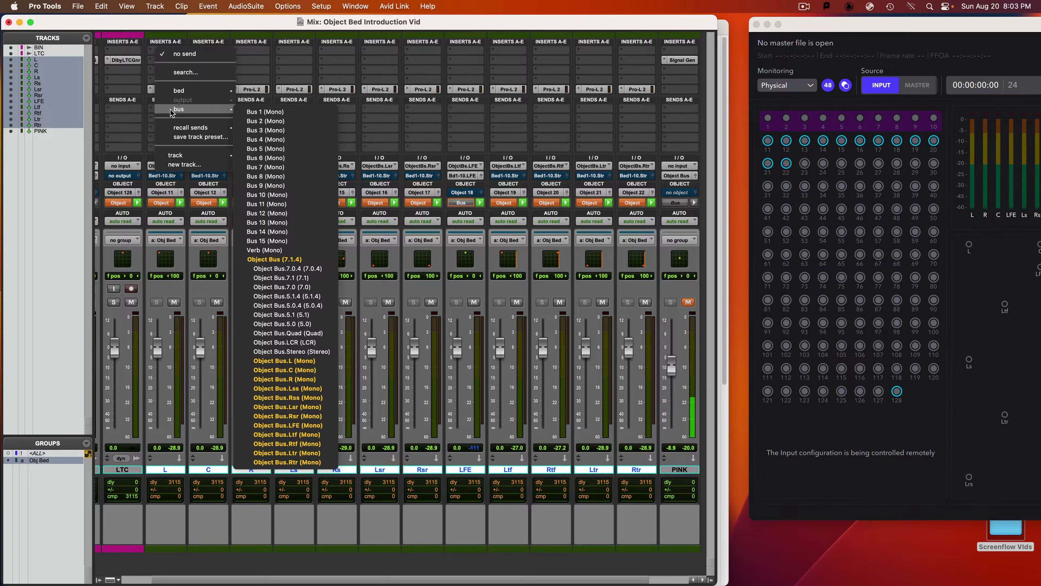
left_click(275, 112, "alt+shift")
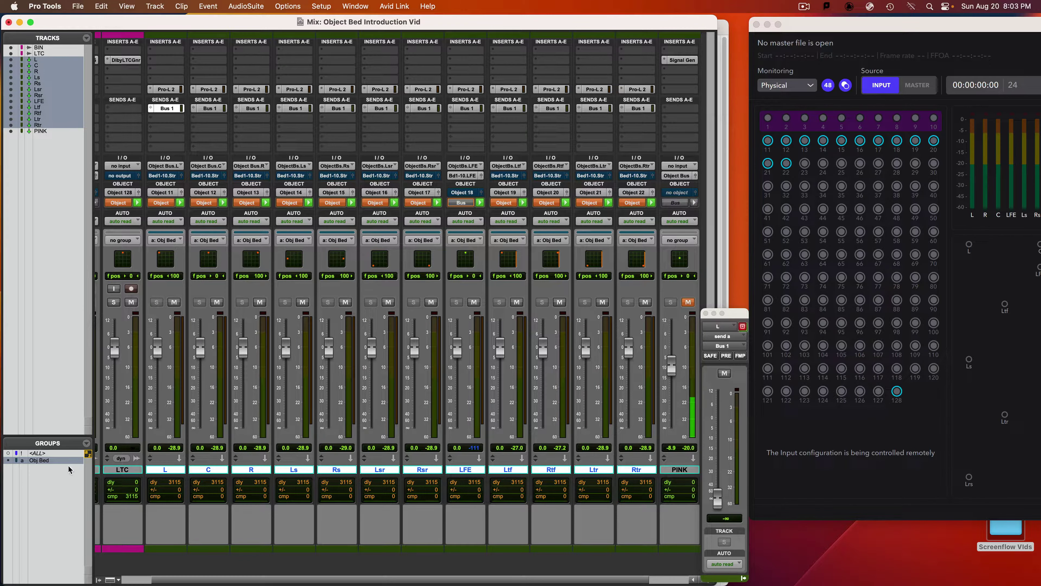
double_click(8, 462)
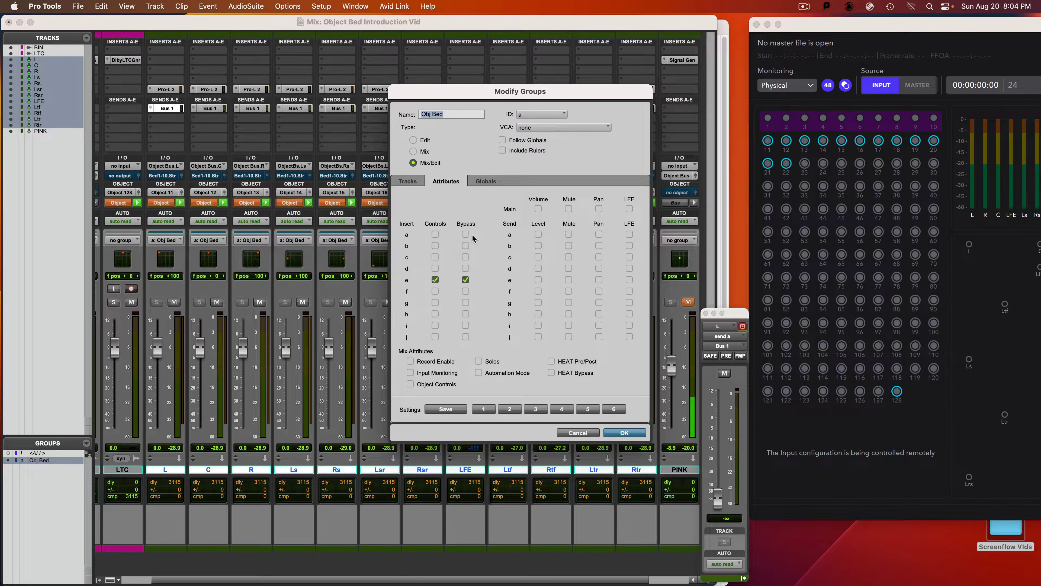
left_click(537, 234)
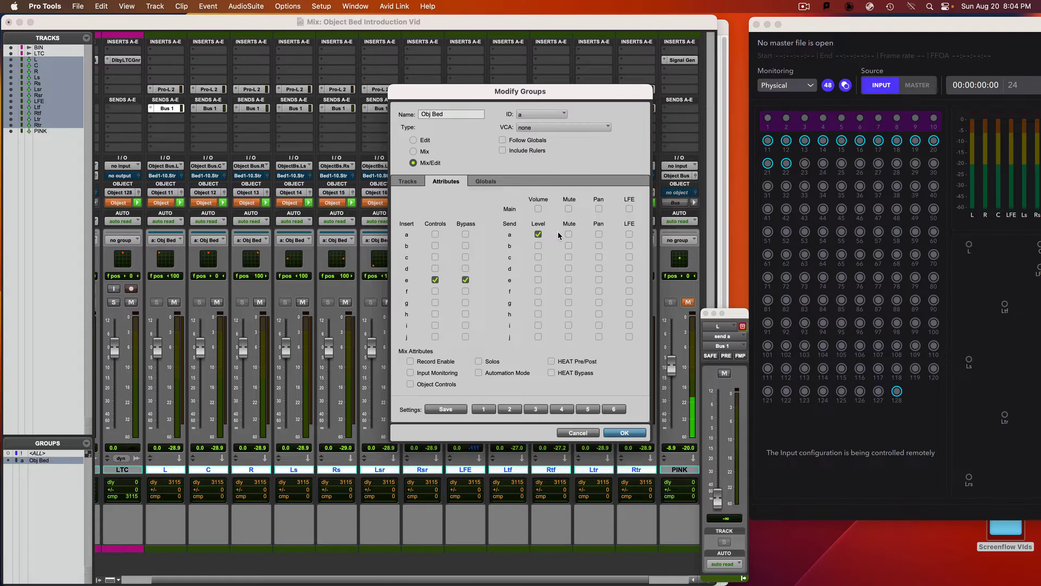
left_click(623, 433)
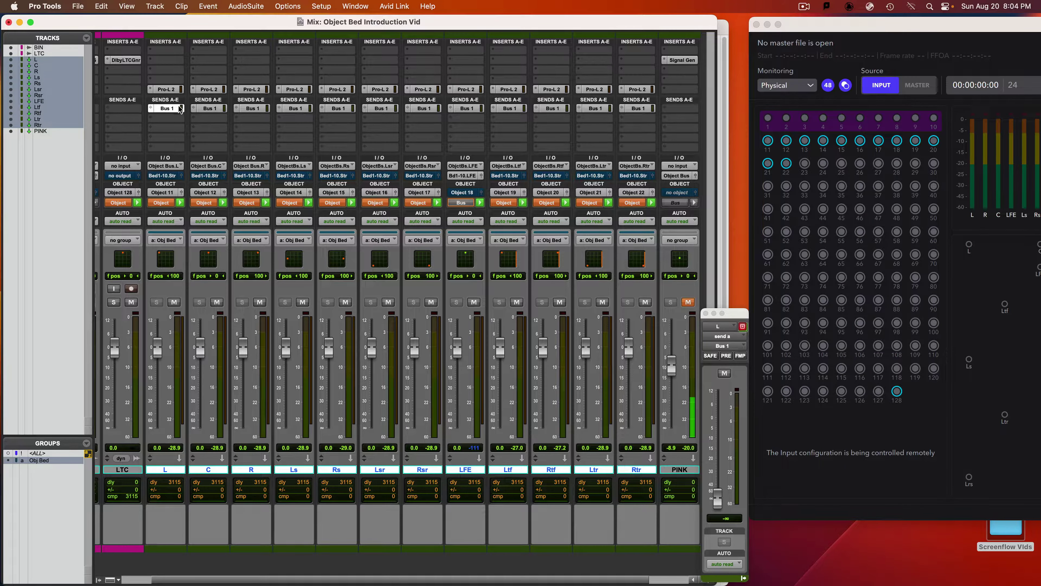
Rename the Bus 1 send bus as SC.
right_click(162, 108)
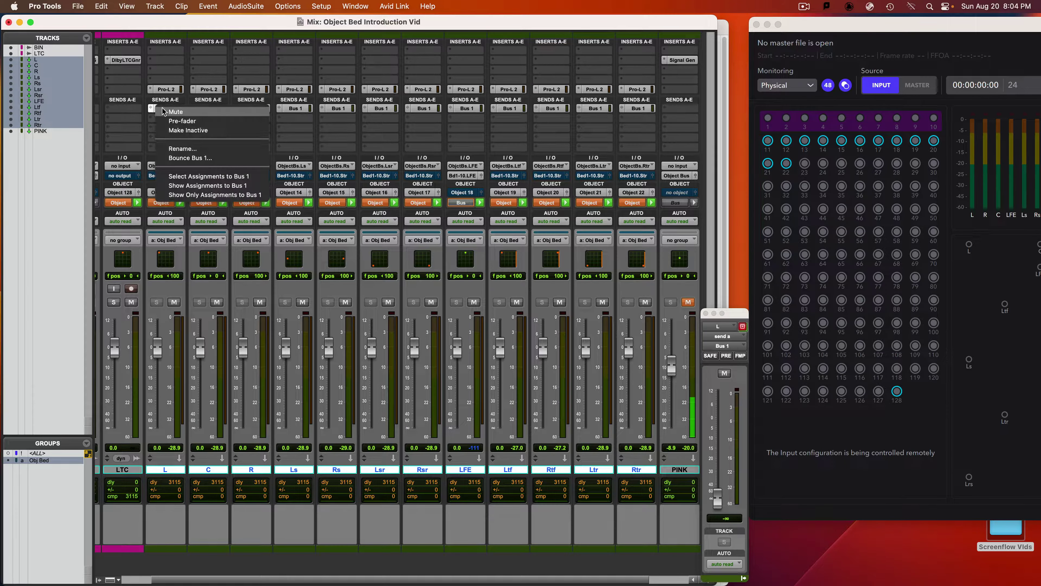
left_click(196, 150)
type("SC")
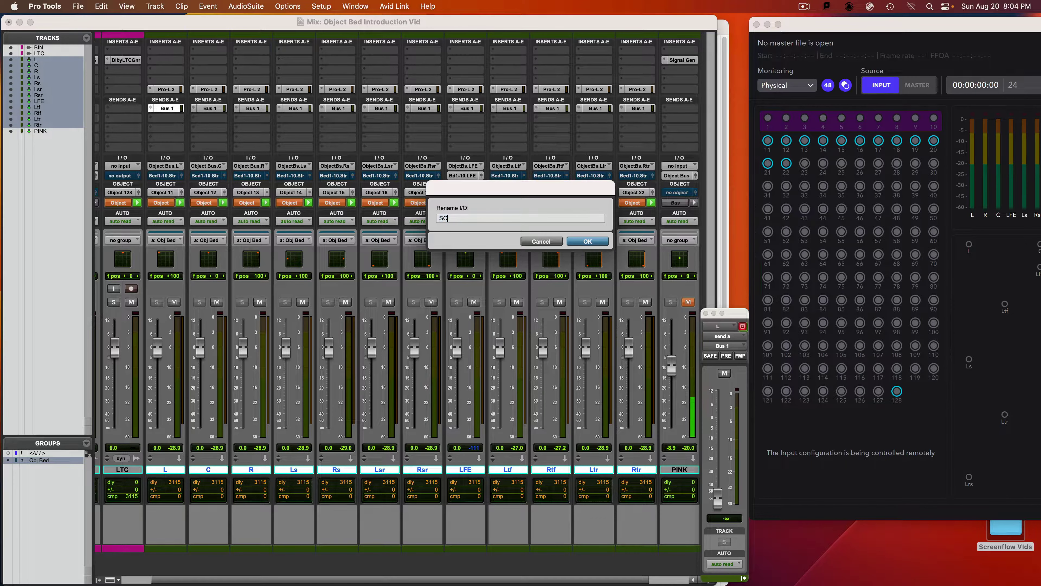
key("Return")
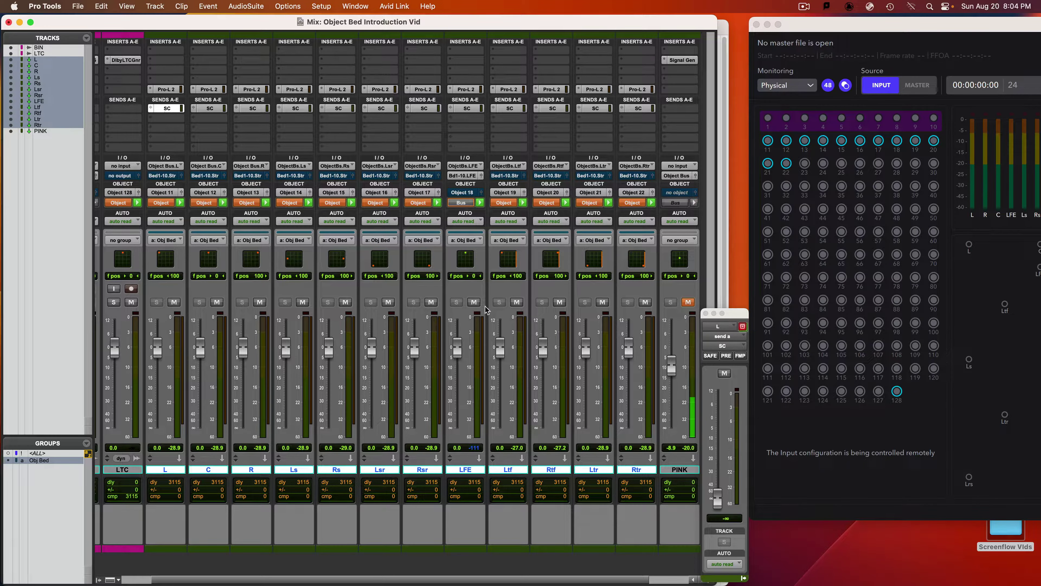
Set the L track's SC send level to -10.2 dB and check the linked sends on C, R, Ls, Rs and Lsr.
left_click(718, 498, "alt")
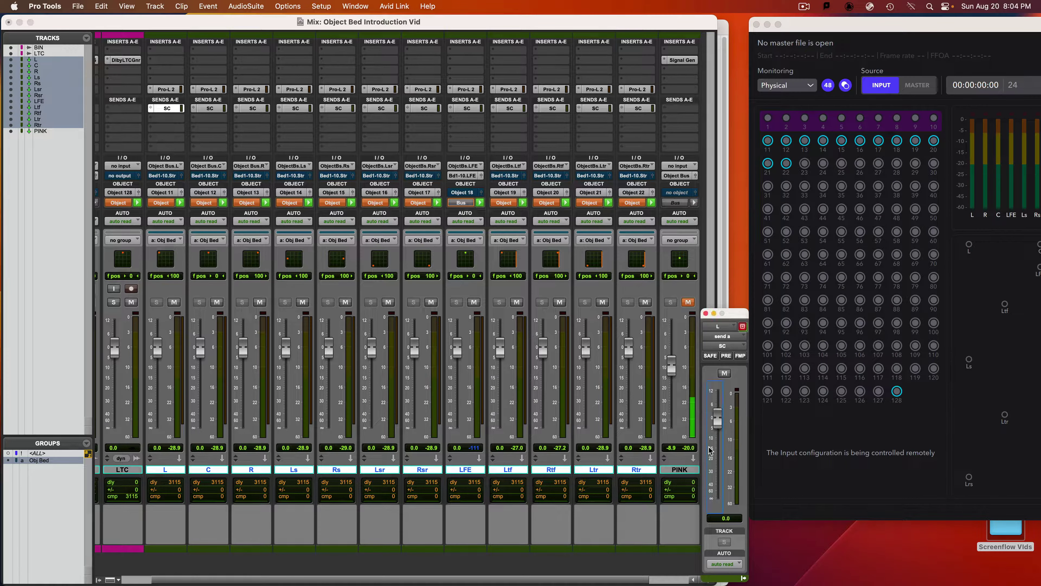
left_click_drag(717, 423, 719, 444)
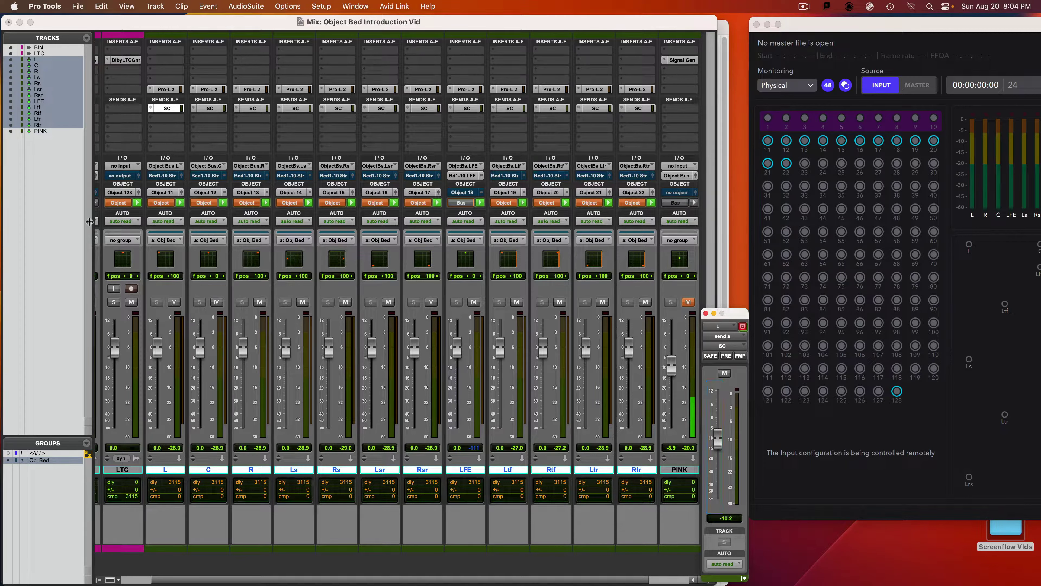
left_click(212, 109)
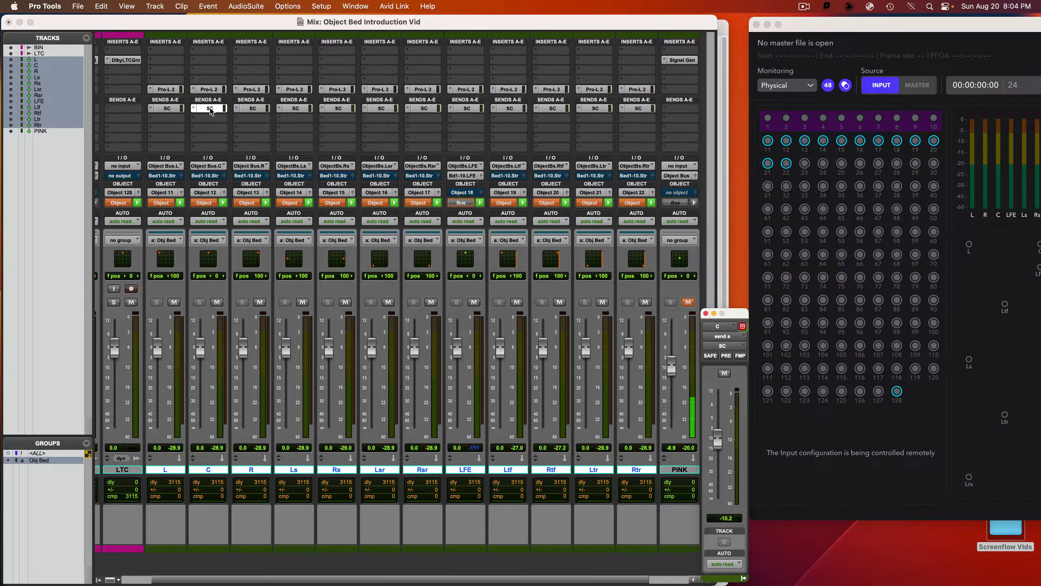
left_click(252, 109)
left_click(295, 109)
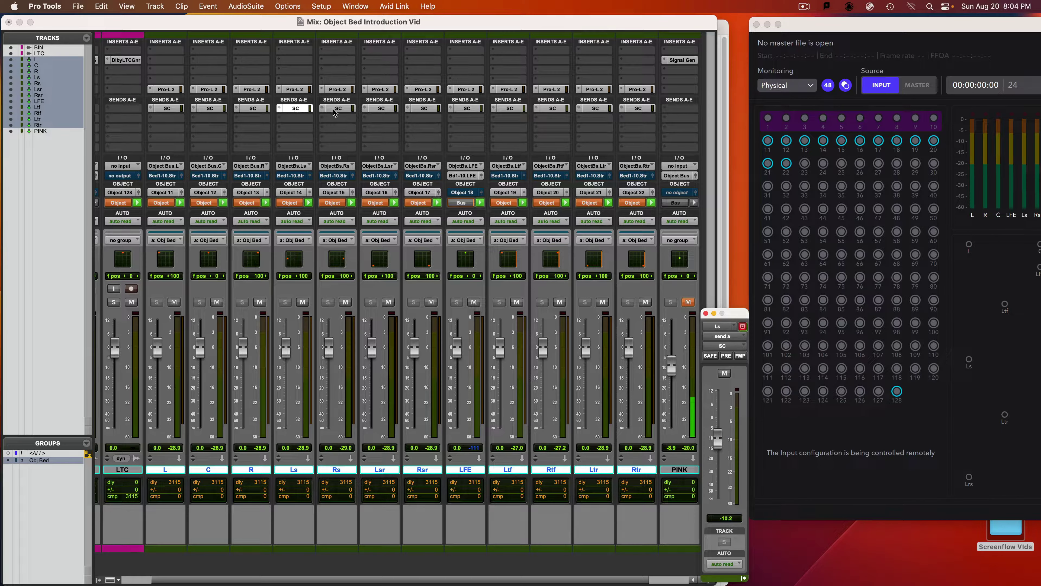
left_click(334, 108)
left_click(370, 108)
left_click(706, 313)
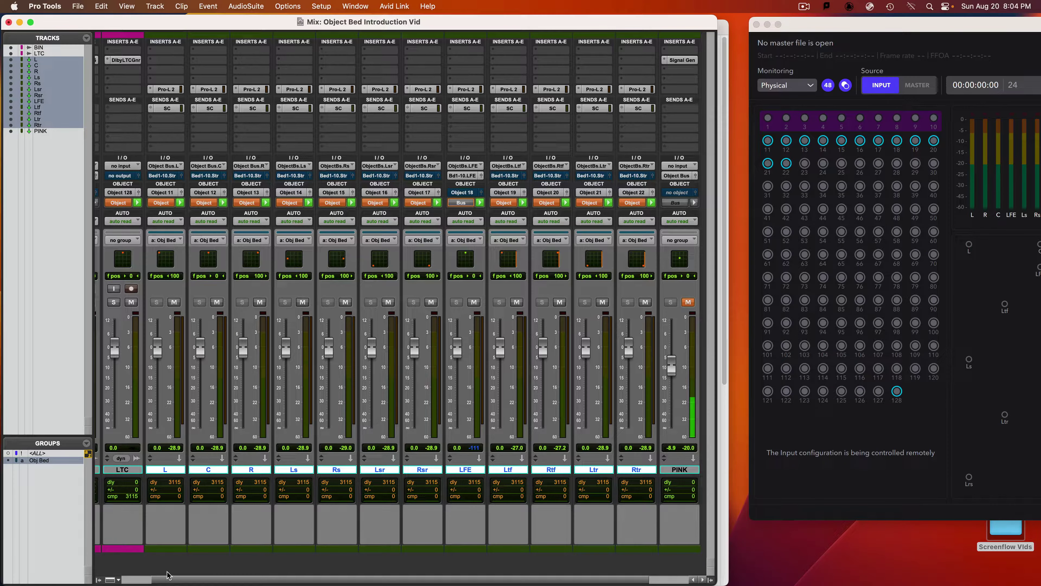
Create one mono aux input track directly after the LTC track.
left_click(117, 472)
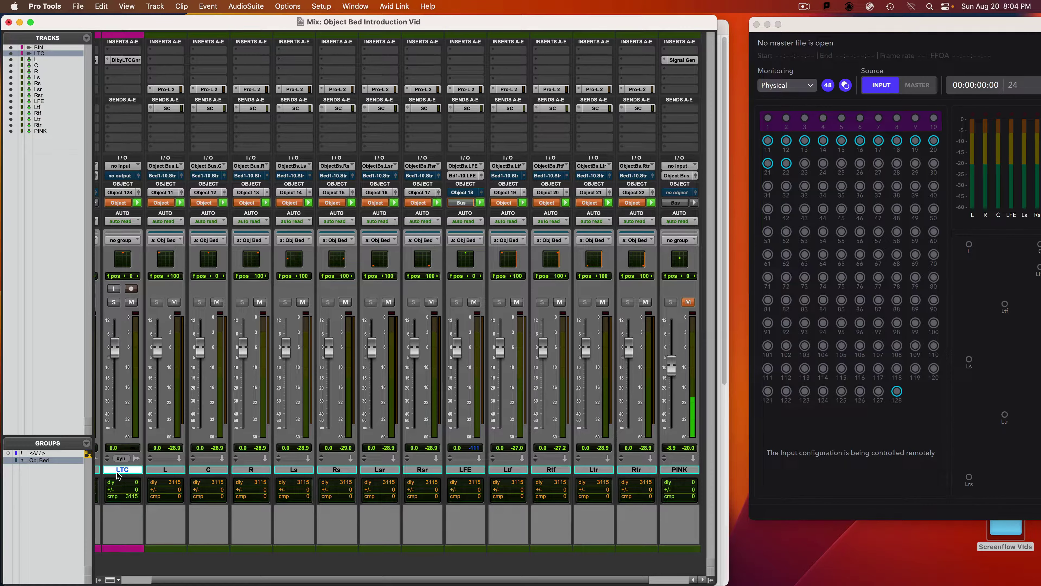
key("super+shift+n")
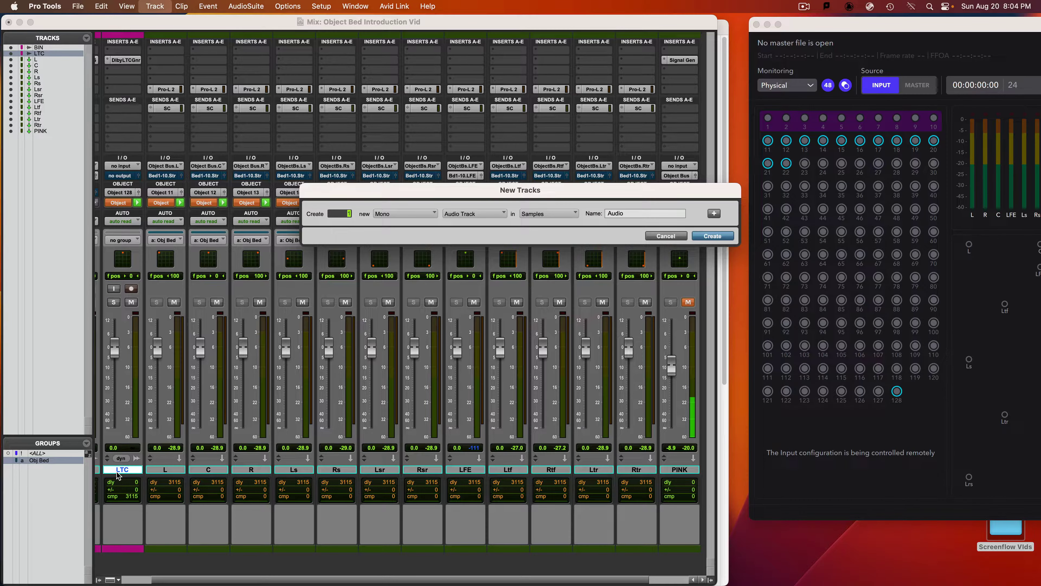
key("super+Down")
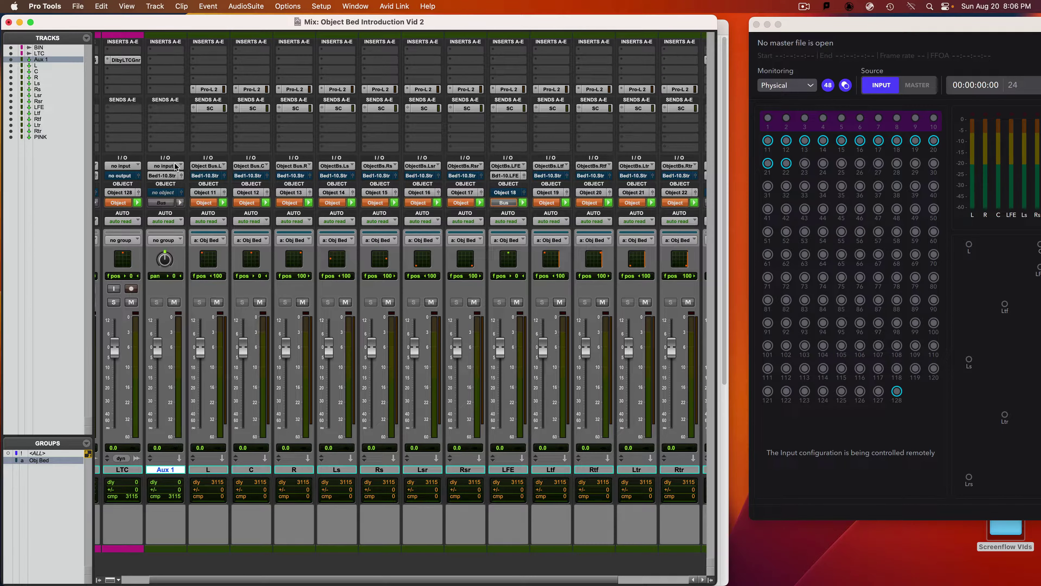
Set the new Aux 1 track's input to the SC bus.
left_click(176, 166)
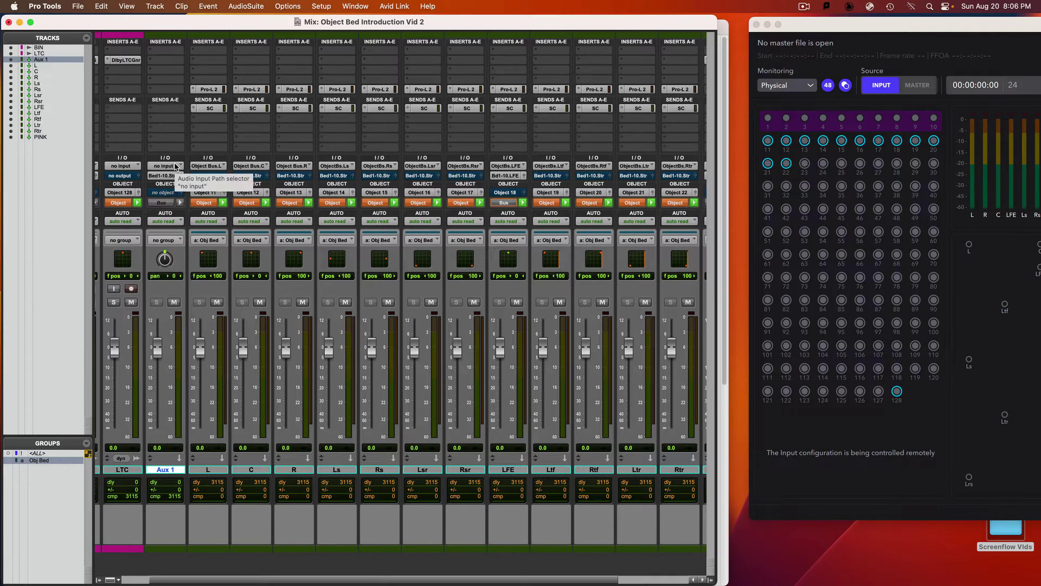
mouse_move(177, 166)
key("Escape")
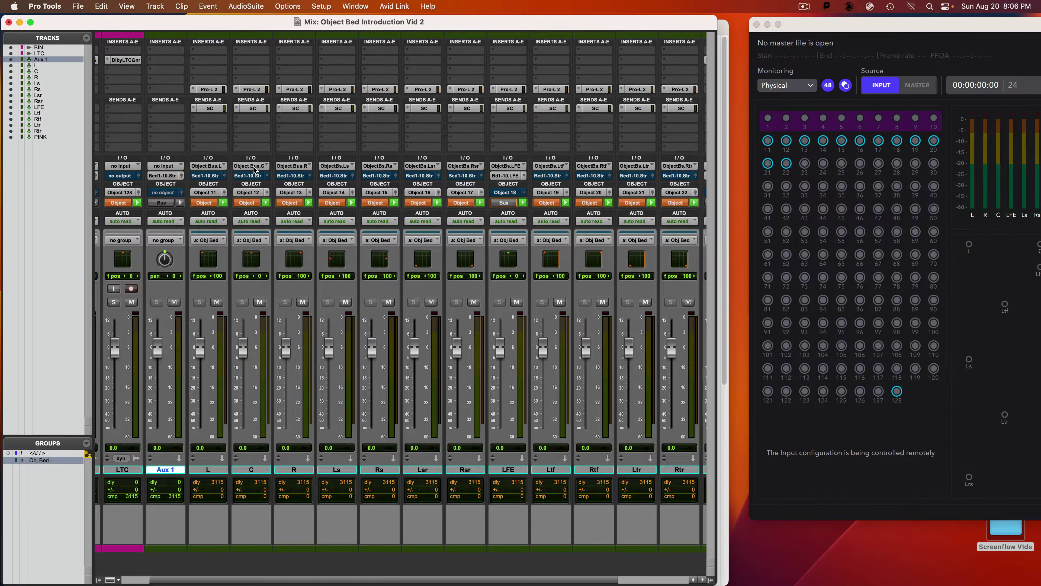
left_click(174, 176)
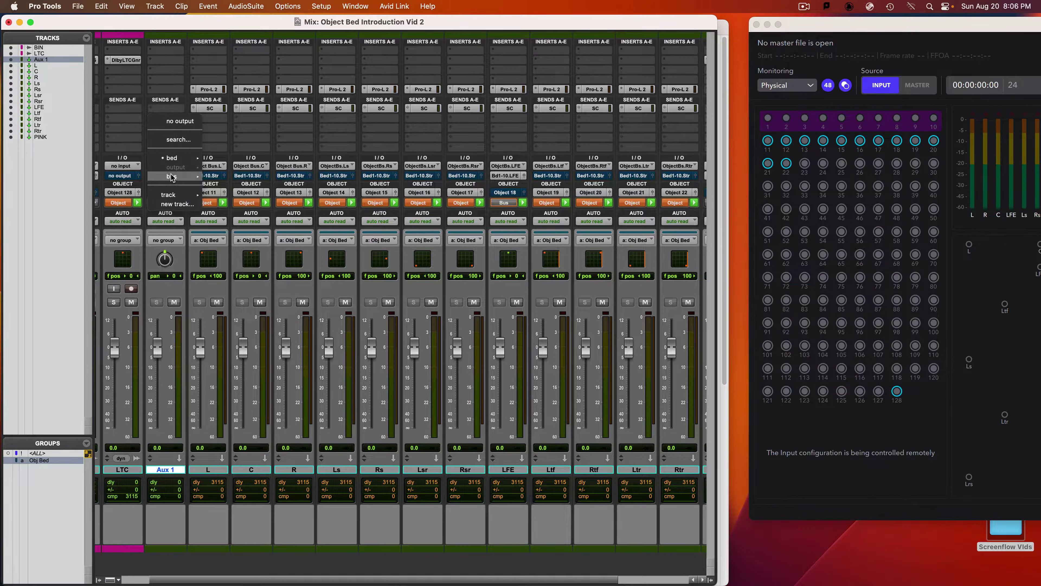
mouse_move(206, 176)
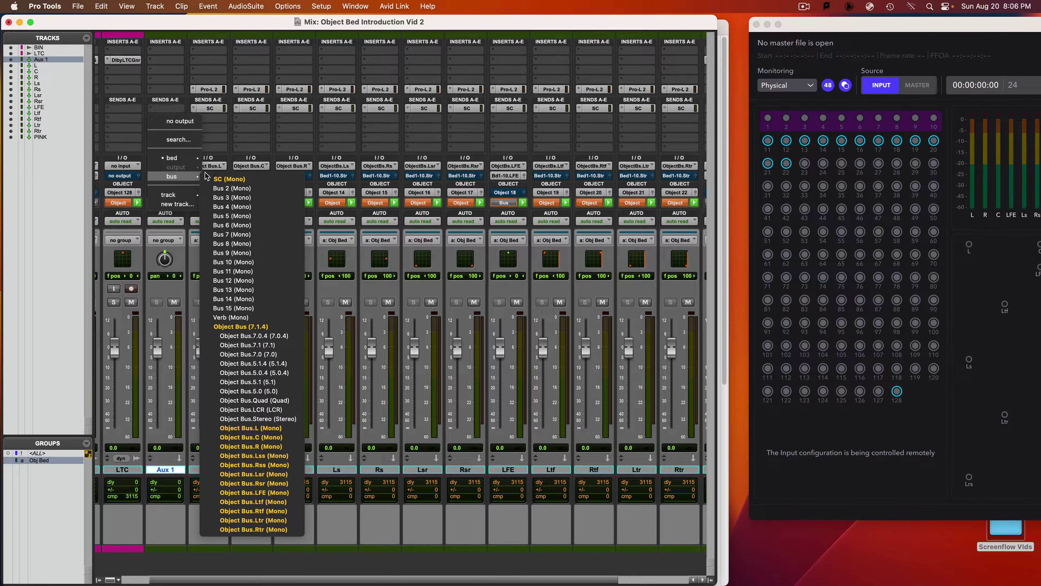
left_click(224, 189)
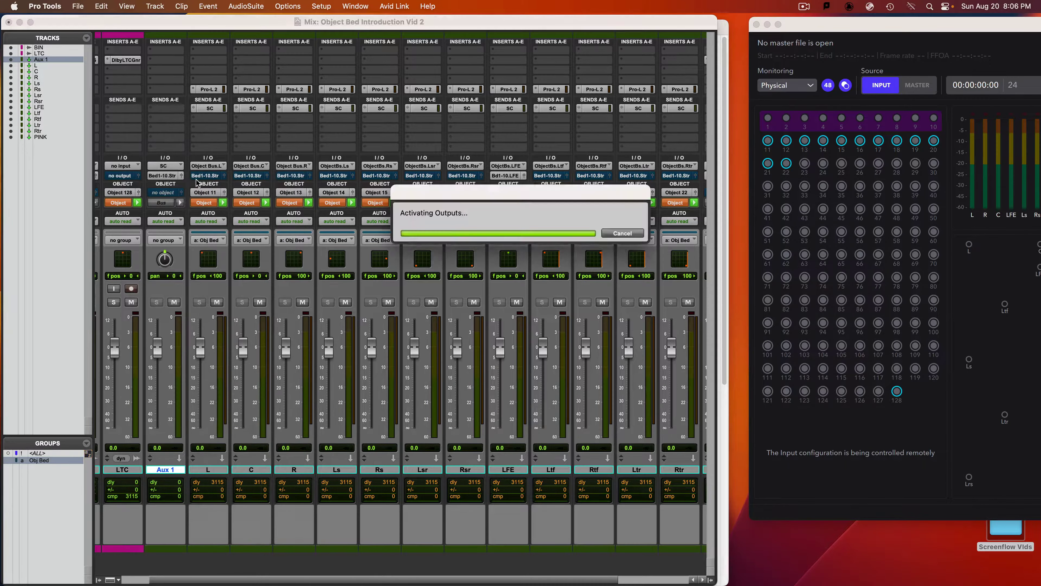
Rename the Aux 1 track's Bus 2 output as To Limiters and reset the track's fader to 0.0 dB.
right_click(170, 180)
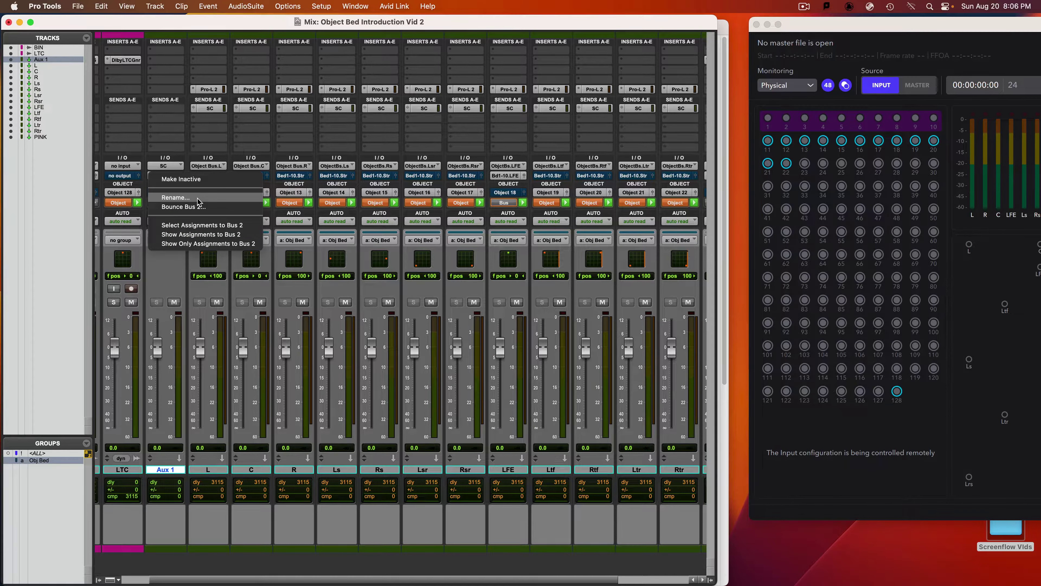
left_click(197, 199)
type("To Limiters")
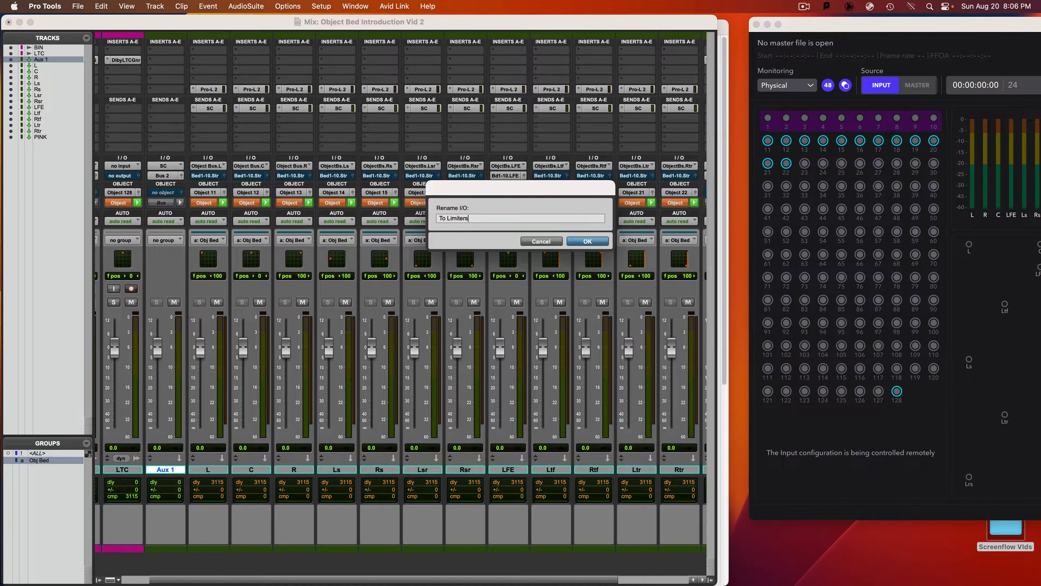
key("Return")
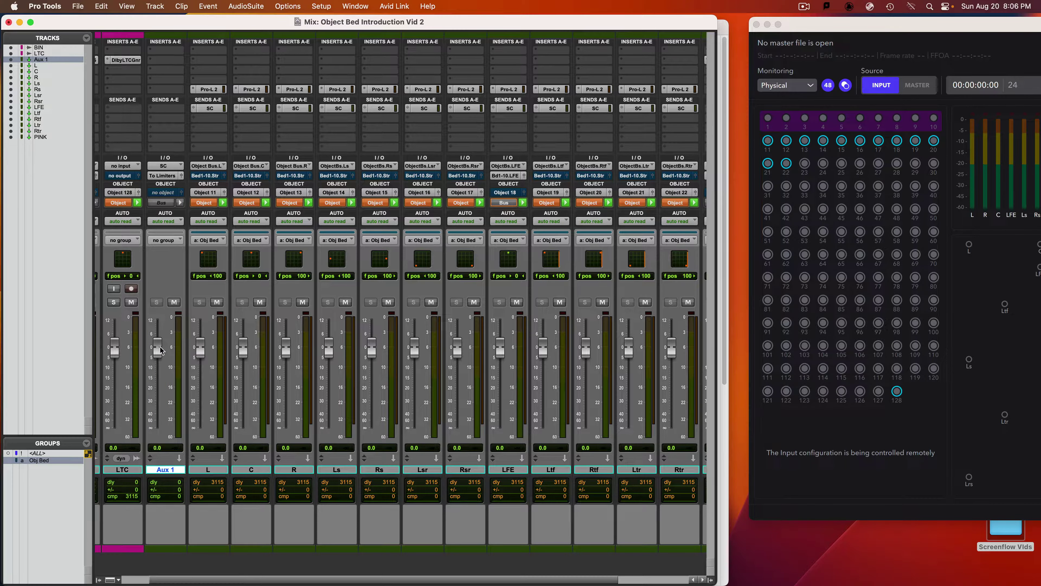
mouse_move(158, 349)
left_mouse_down()
mouse_move(158, 378)
mouse_move(159, 361)
left_mouse_up()
left_click(158, 337, "alt")
Set the key input of the Pro-L 2 limiters on the L and C tracks to the To Limiters bus.
left_click(209, 89)
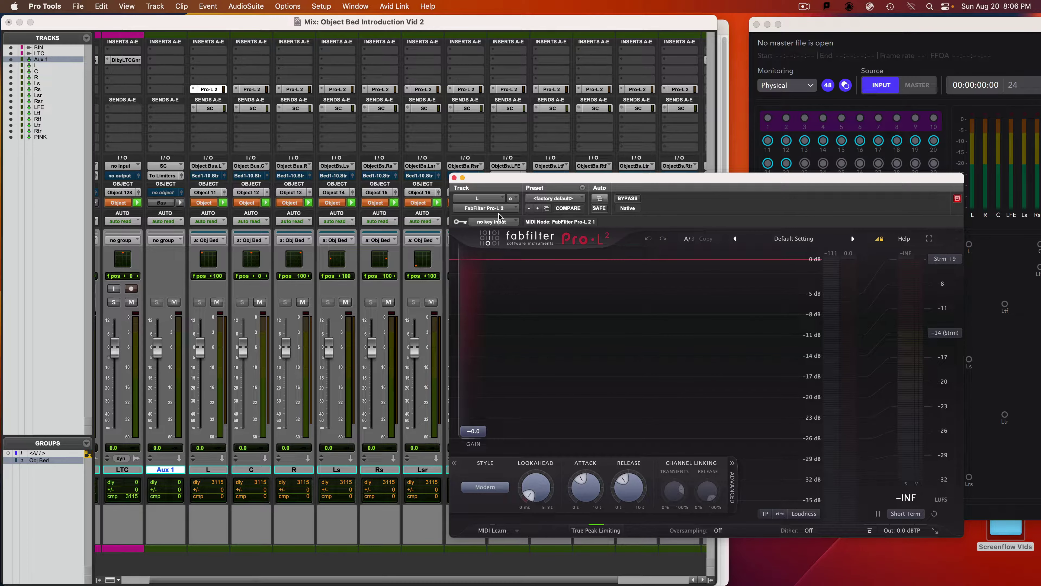
left_click(494, 222)
mouse_move(497, 225)
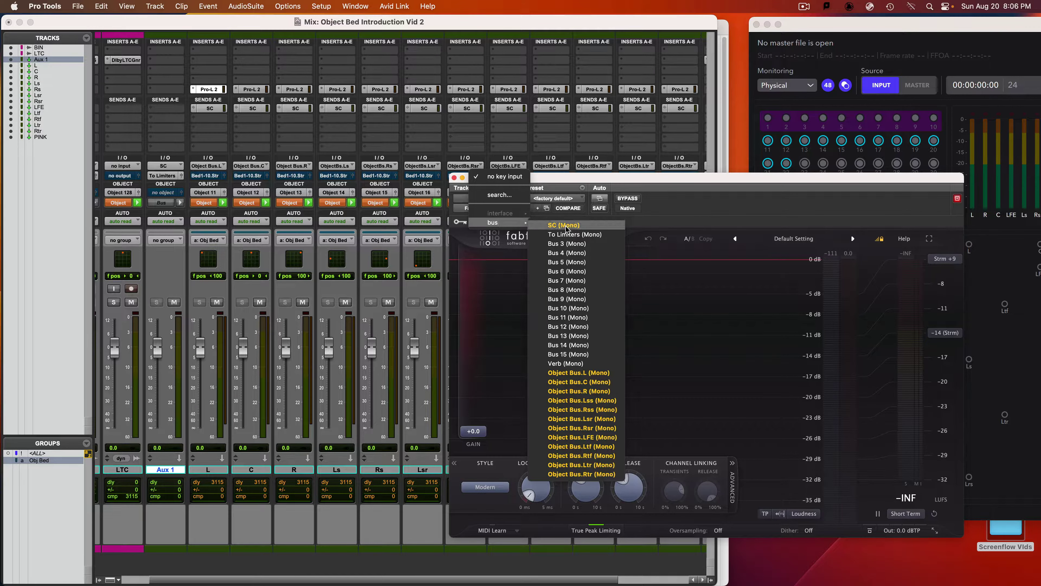
left_click(572, 234)
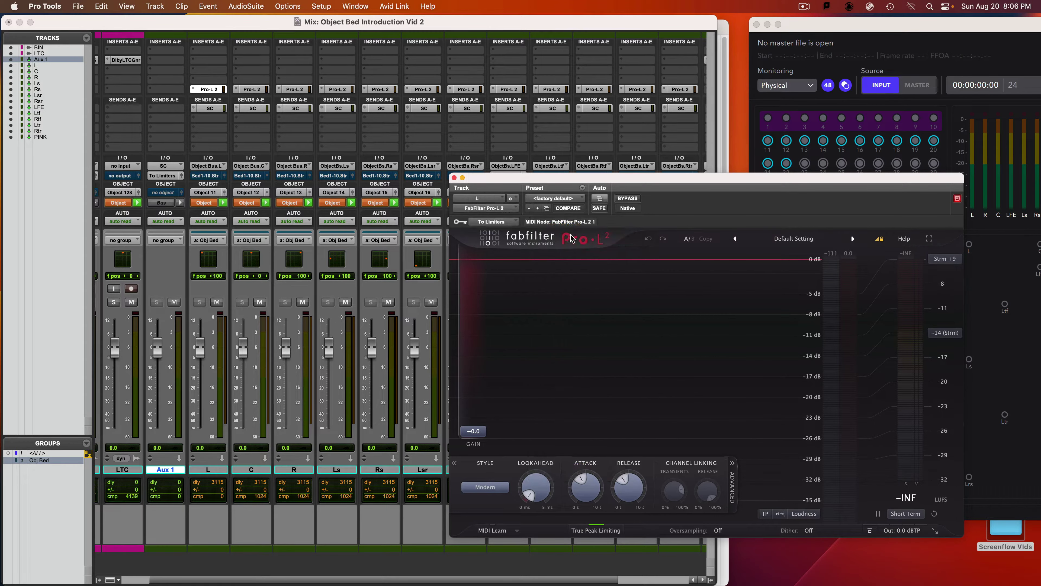
left_click(258, 90)
left_click(498, 224)
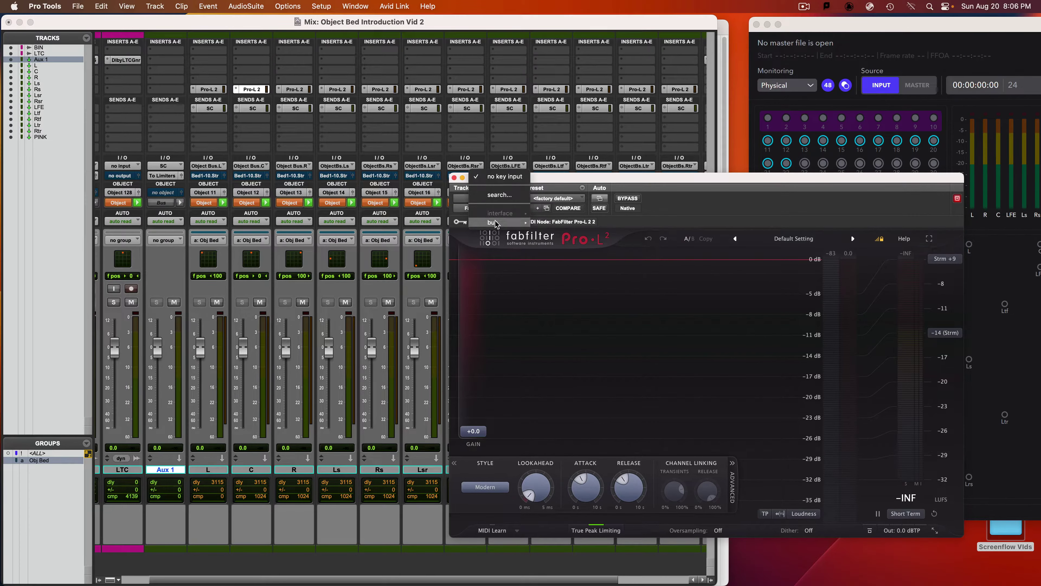
mouse_move(506, 223)
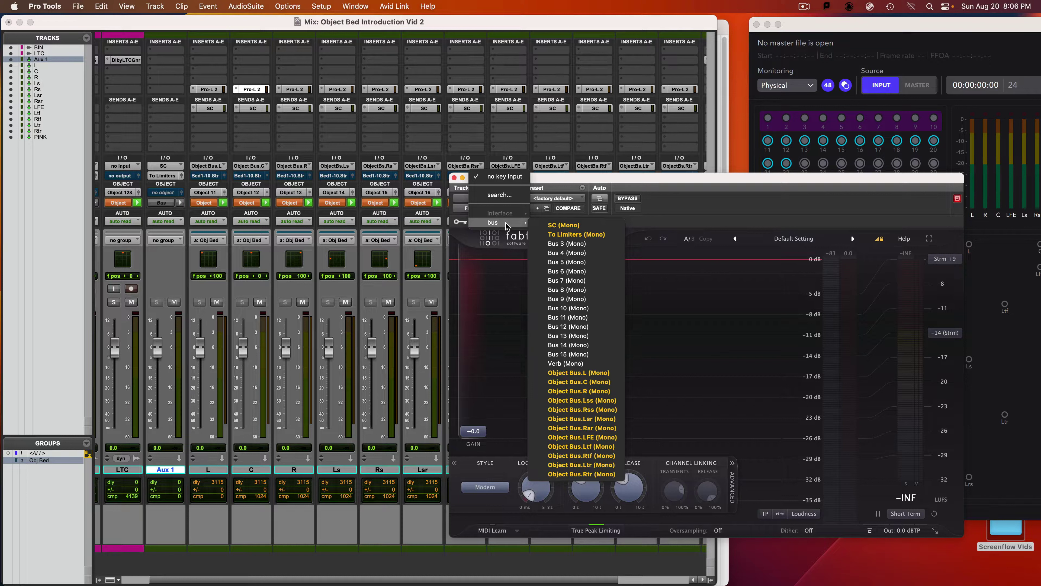
left_click(573, 233)
Set the key input of the Pro-L 2 limiters on the R and Ls tracks to the To Limiters bus.
left_click(293, 89)
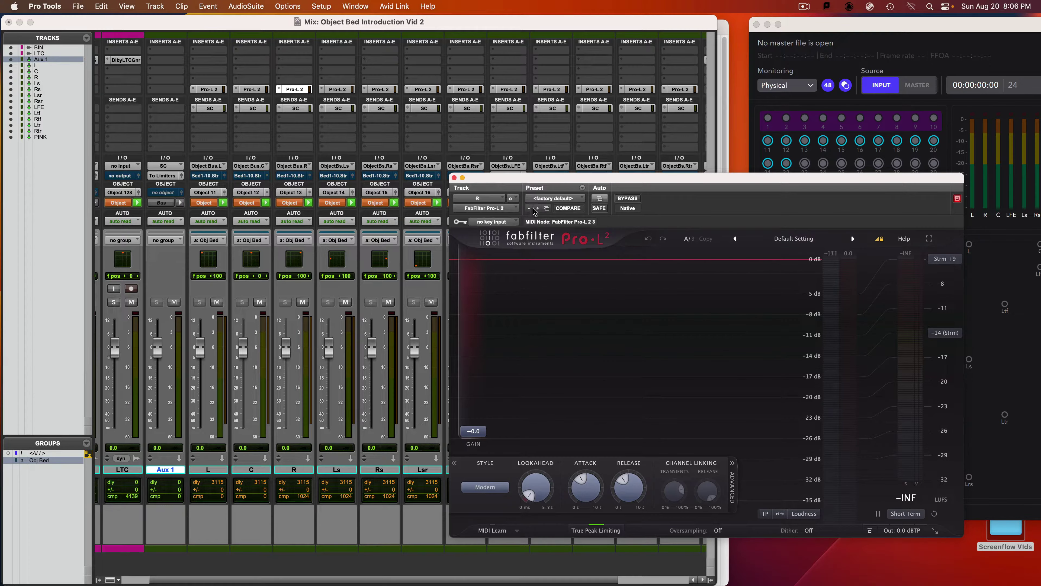
left_click(484, 224)
mouse_move(504, 222)
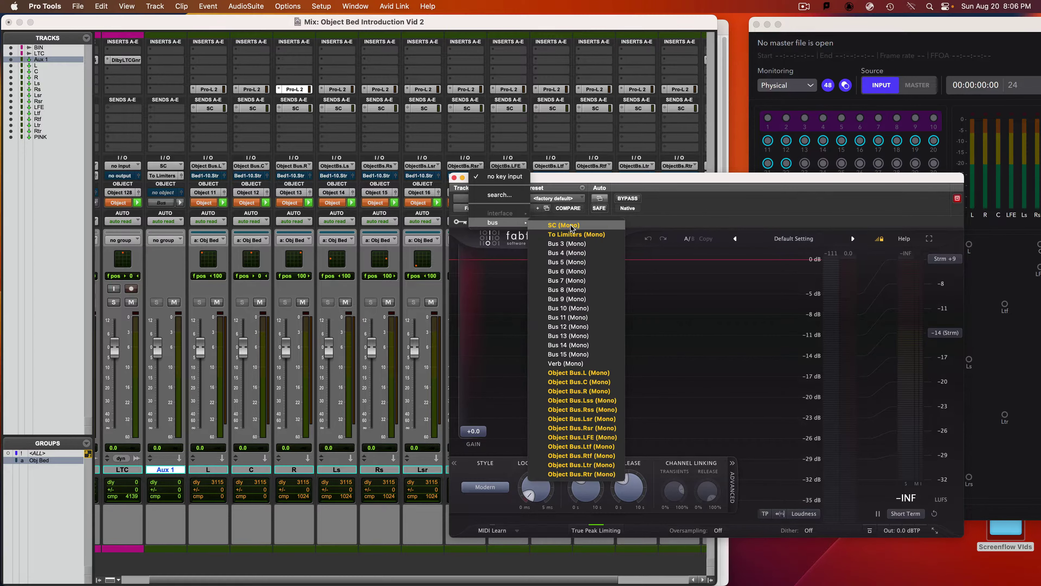
left_click(568, 233)
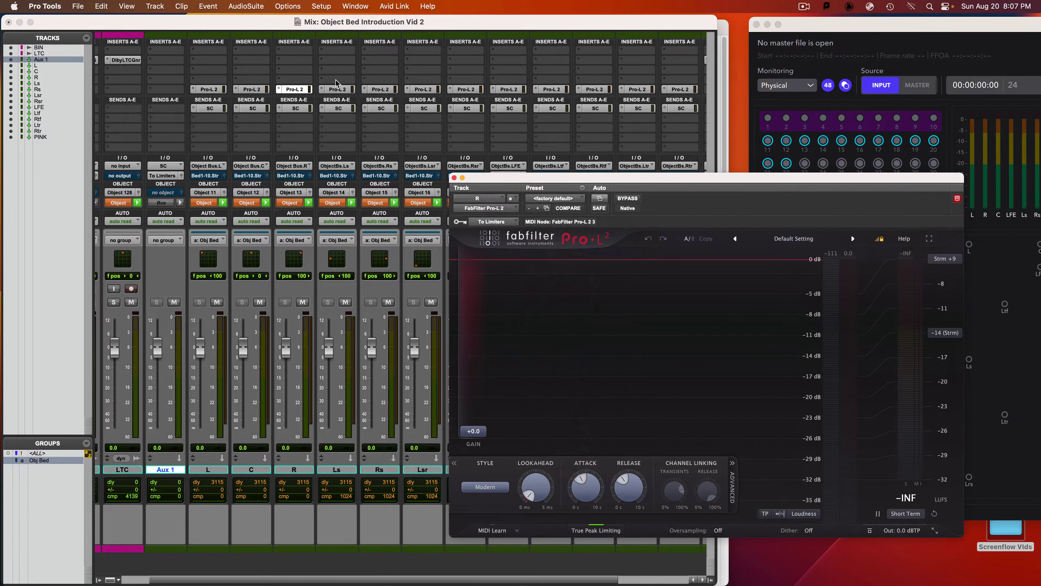
left_click(336, 89)
left_click(493, 221)
mouse_move(494, 222)
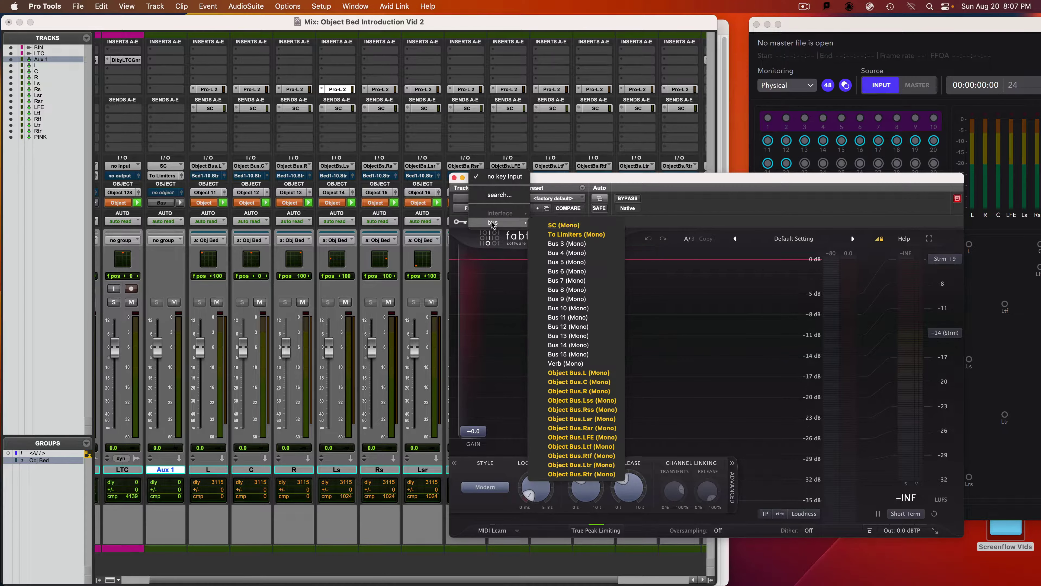
left_click(571, 234)
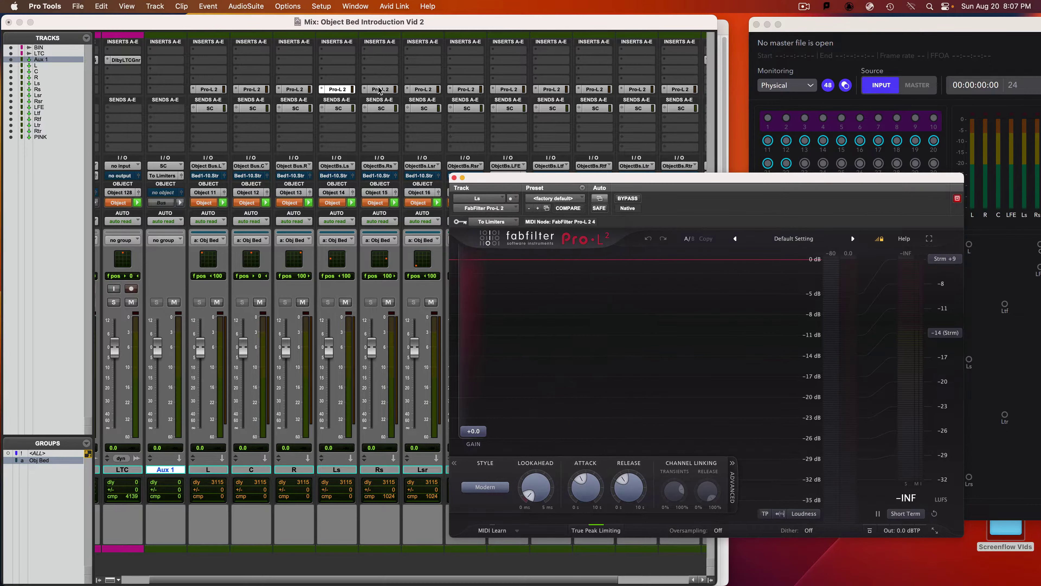
Set the key input of the Pro-L 2 limiters on the Rs and Lsr tracks to the To Limiters bus.
left_click(380, 89)
left_click(487, 222)
mouse_move(491, 222)
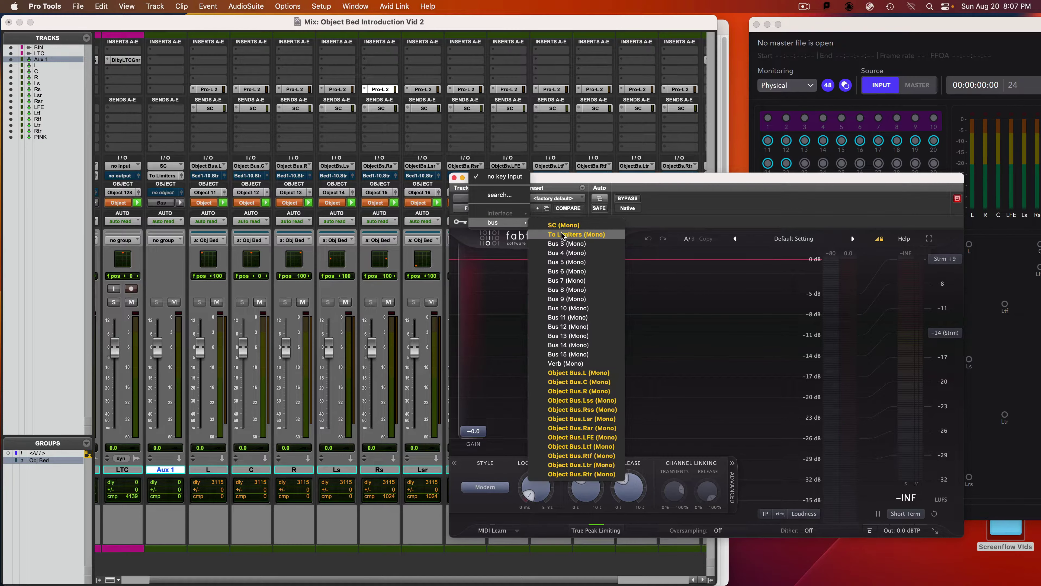
left_click(563, 235)
left_click(423, 89)
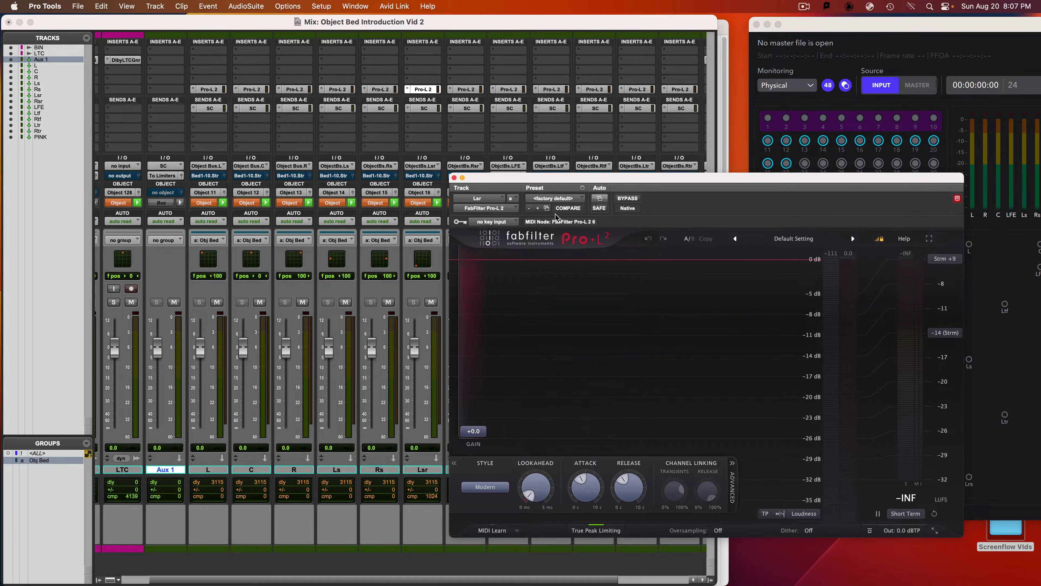
left_click(492, 221)
mouse_move(508, 226)
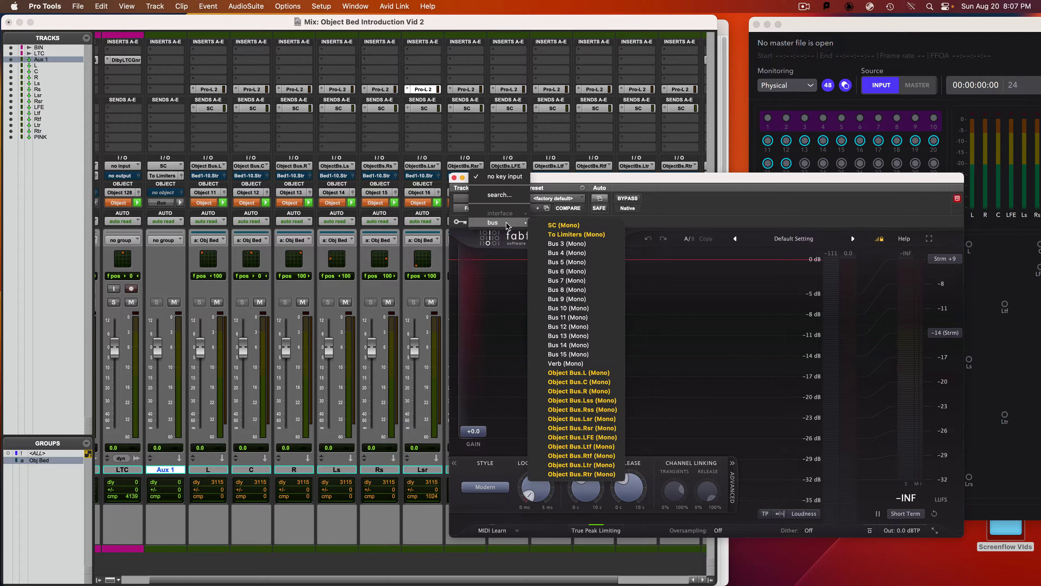
left_click(566, 237)
Set the key input of the Pro-L 2 limiters on the Rsr and LFE tracks to the To Limiters bus.
left_click(467, 90)
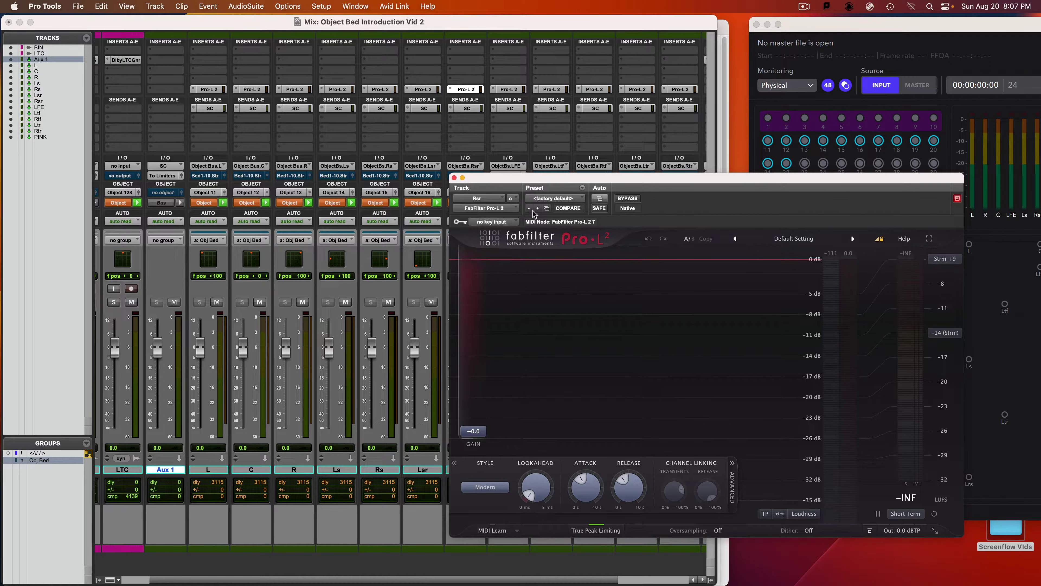
left_click(492, 221)
mouse_move(509, 226)
left_click(565, 237)
left_click(504, 89)
left_click(500, 220)
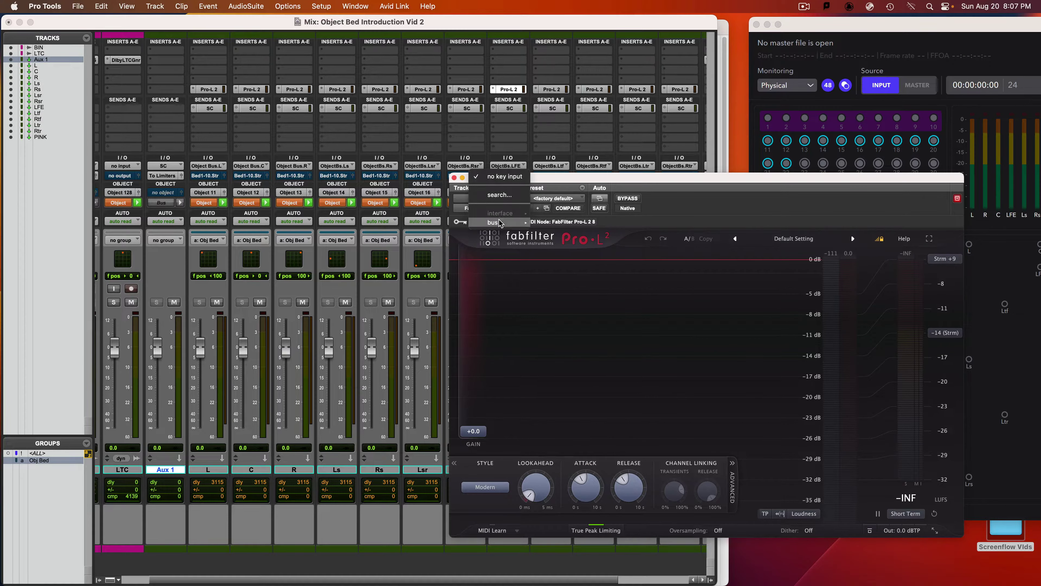
mouse_move(508, 227)
left_click(565, 237)
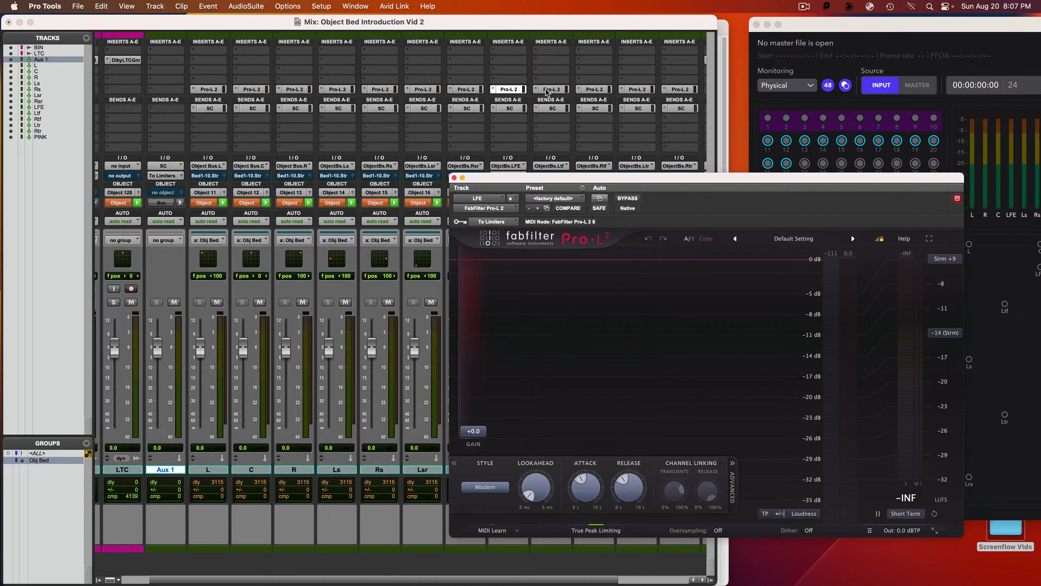
Set the key input of the Pro-L 2 limiters on the Ltf and Rtf tracks to the To Limiters bus.
left_click(548, 89)
left_click(500, 223)
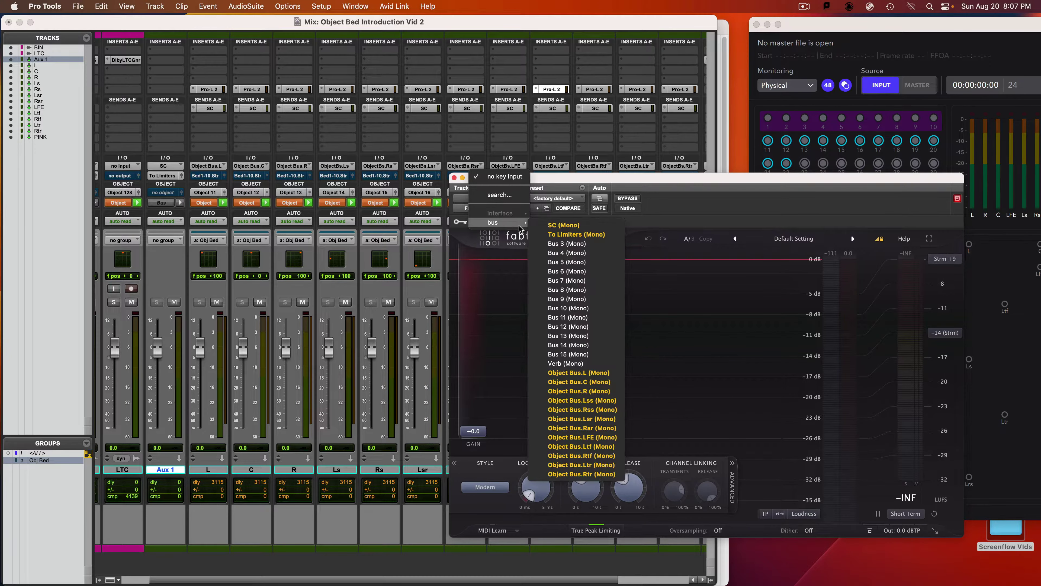
left_click(570, 168)
left_click(586, 93)
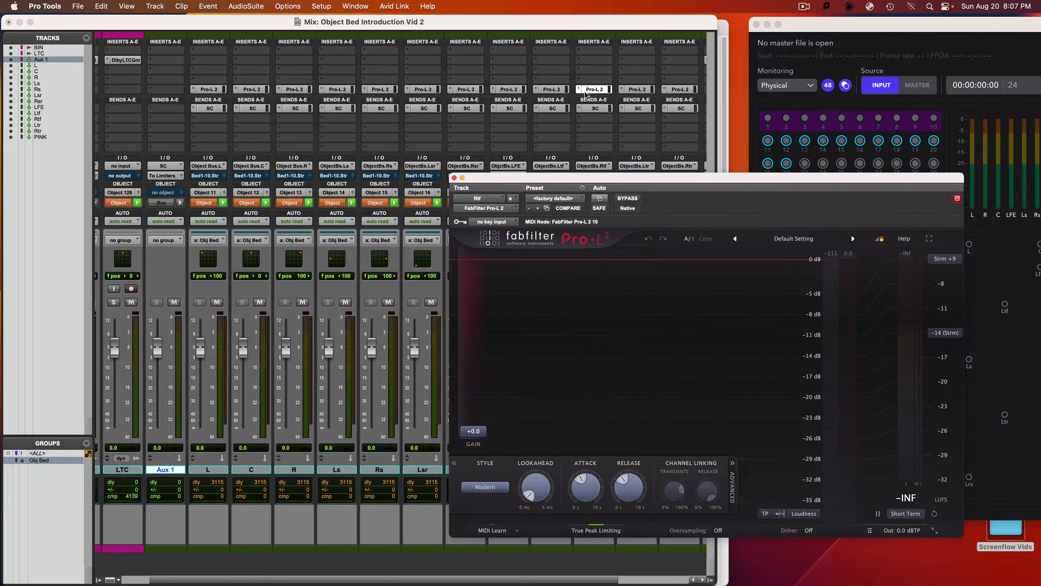
left_click(494, 221)
mouse_move(508, 222)
left_click(577, 235)
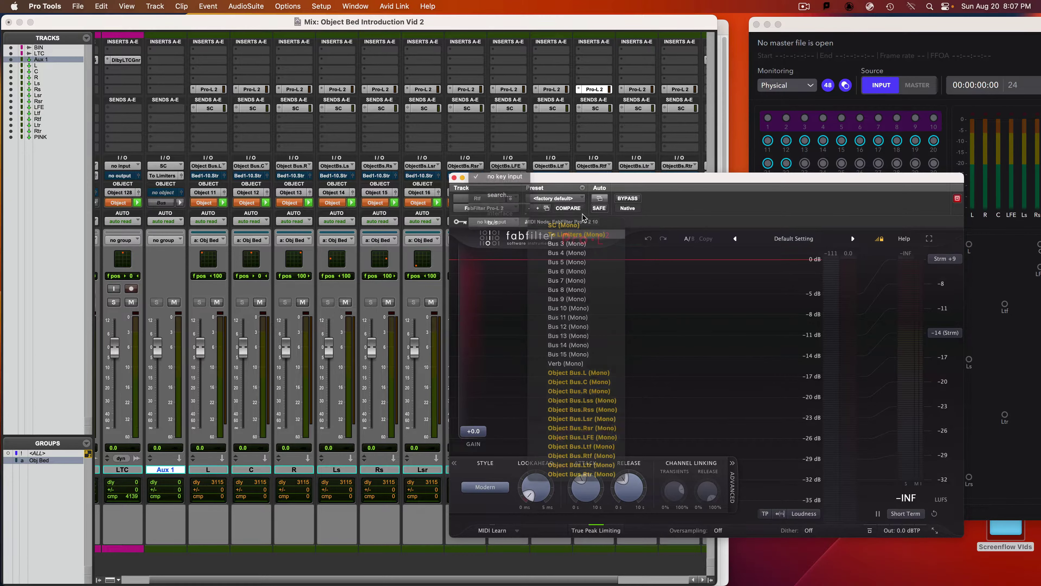
Set the key input of the Pro-L 2 limiters on the Ltr and Rtr tracks to the To Limiters bus.
left_click(635, 91)
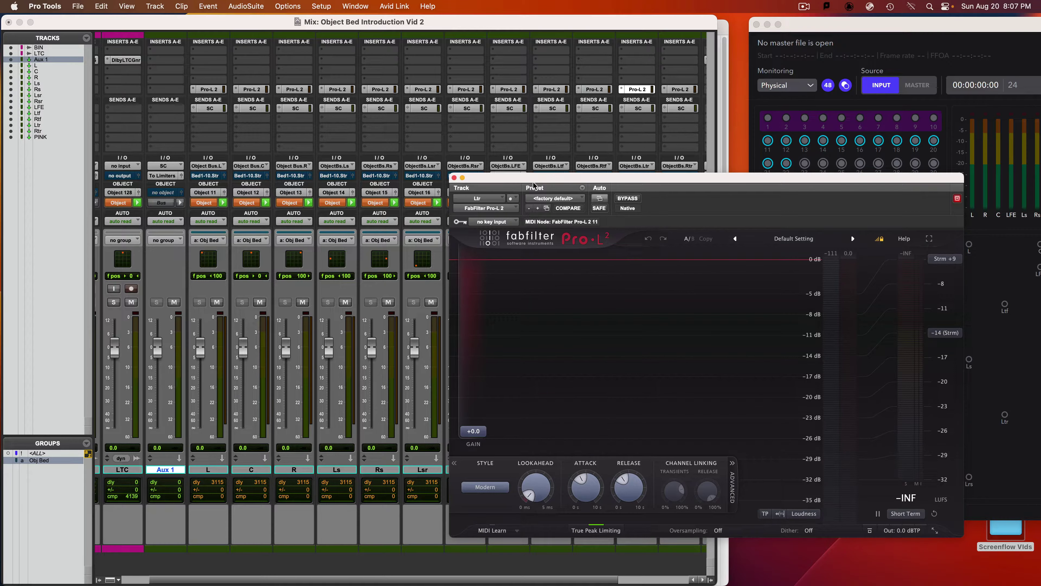
left_click(508, 209)
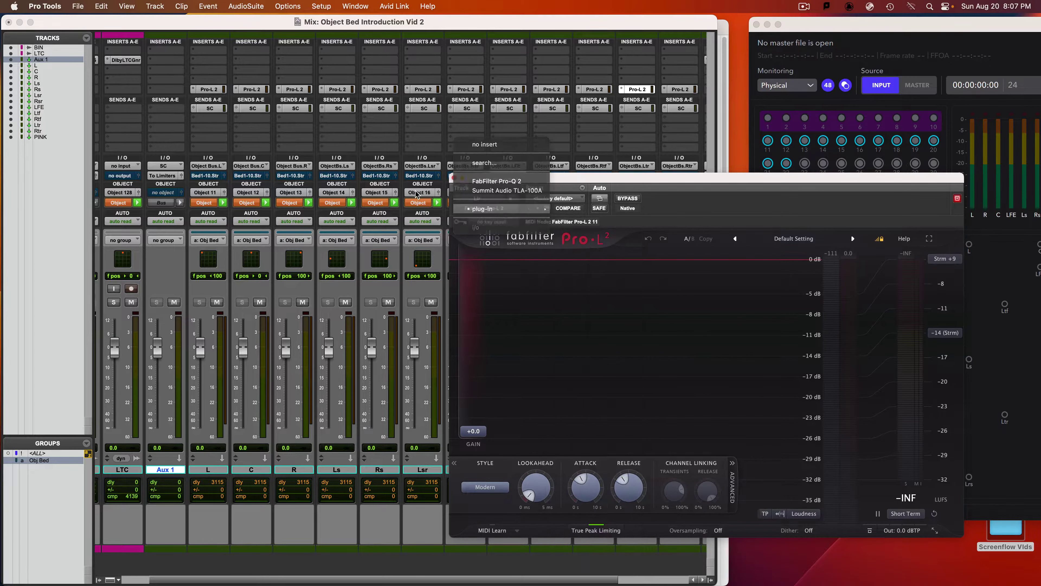
left_click(494, 222)
mouse_move(509, 223)
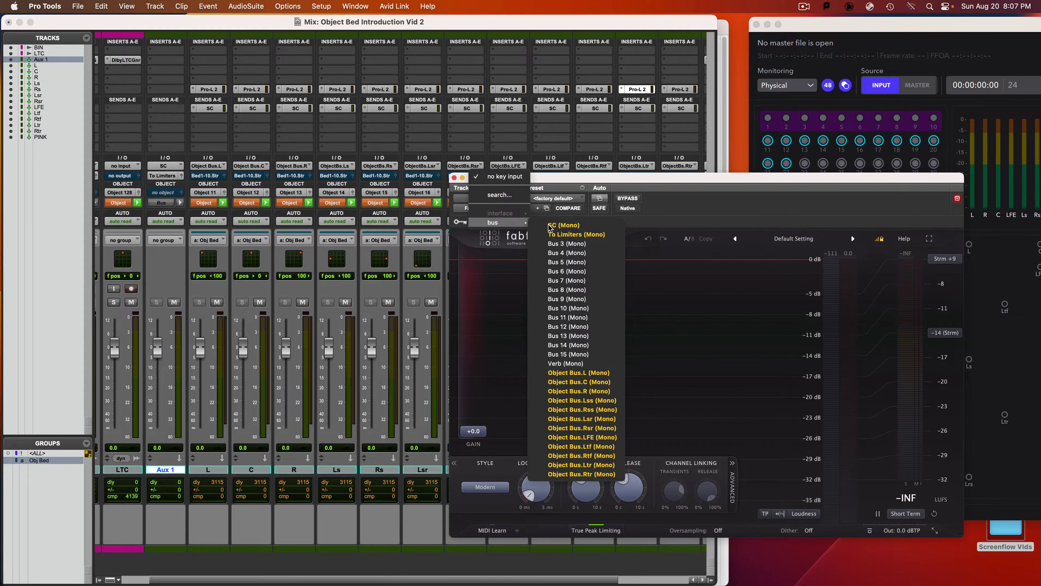
left_click(558, 236)
left_click(676, 89)
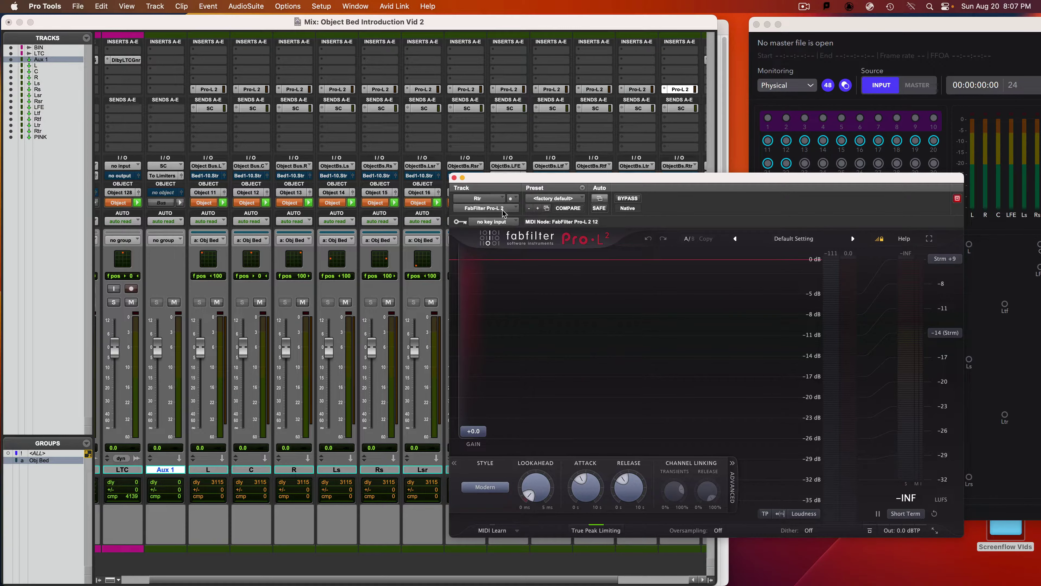
left_click(494, 222)
mouse_move(509, 222)
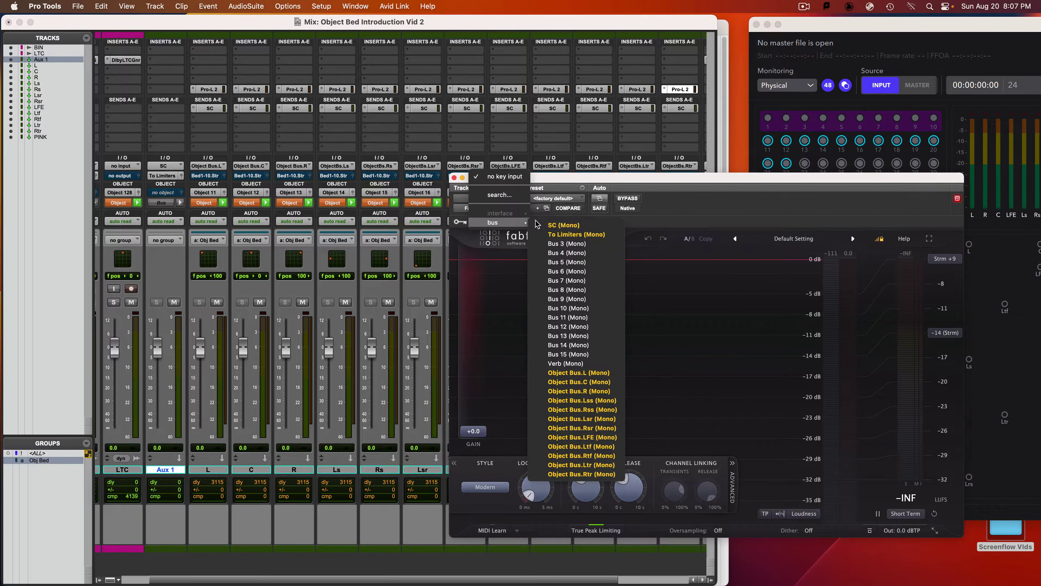
left_click(553, 235)
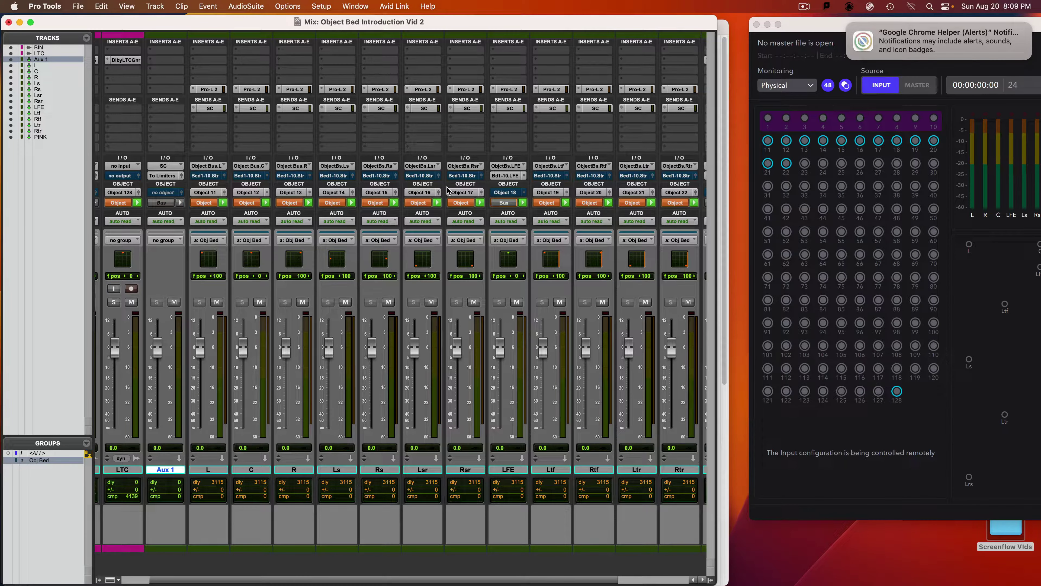
Enable external side chain triggering in the L track's Pro-L 2 limiter and check the linked limiters on C, R, Ls and Rs.
left_click(213, 90)
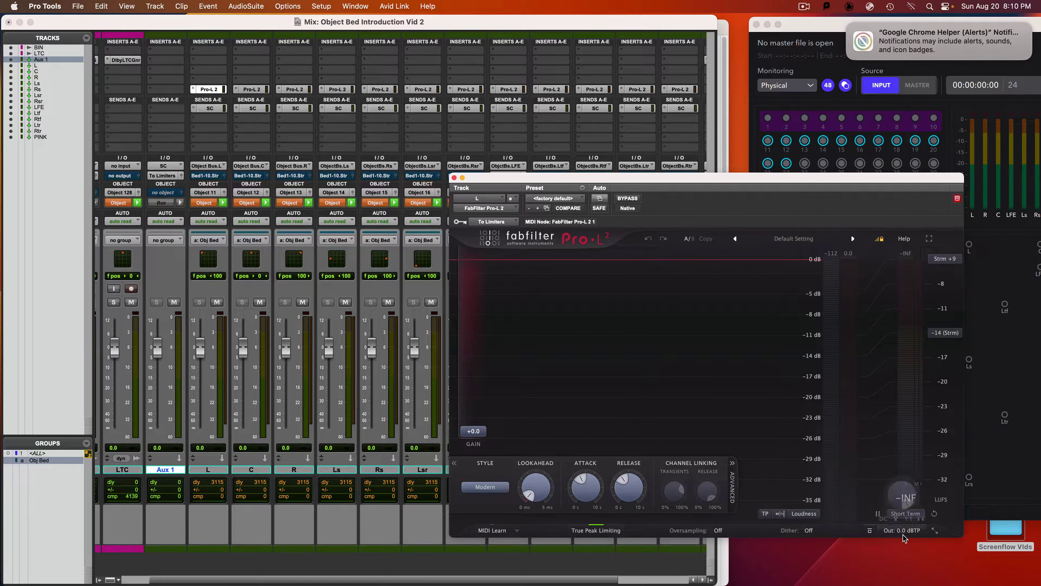
mouse_move(904, 535)
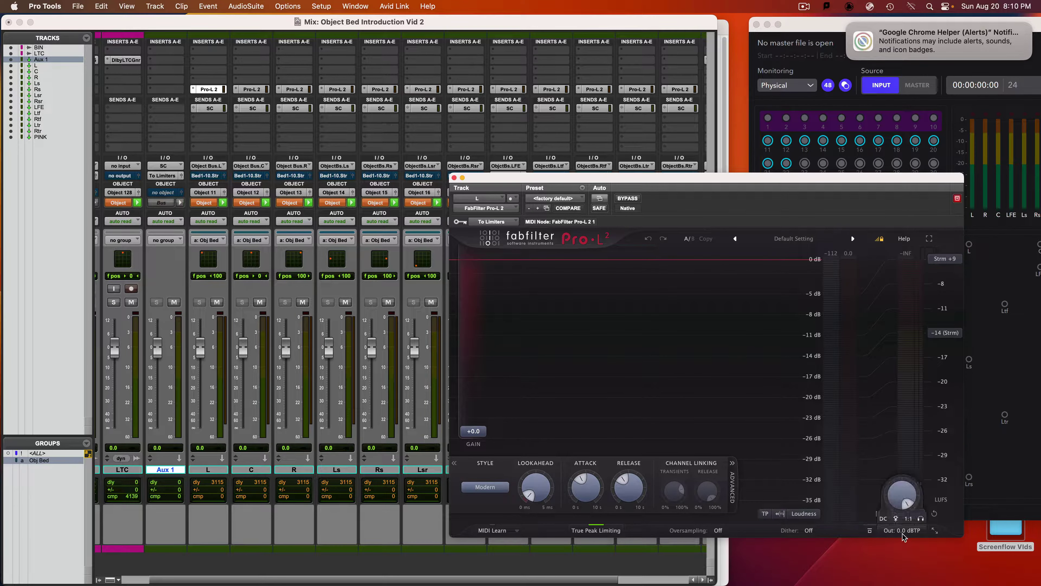
left_click(897, 519)
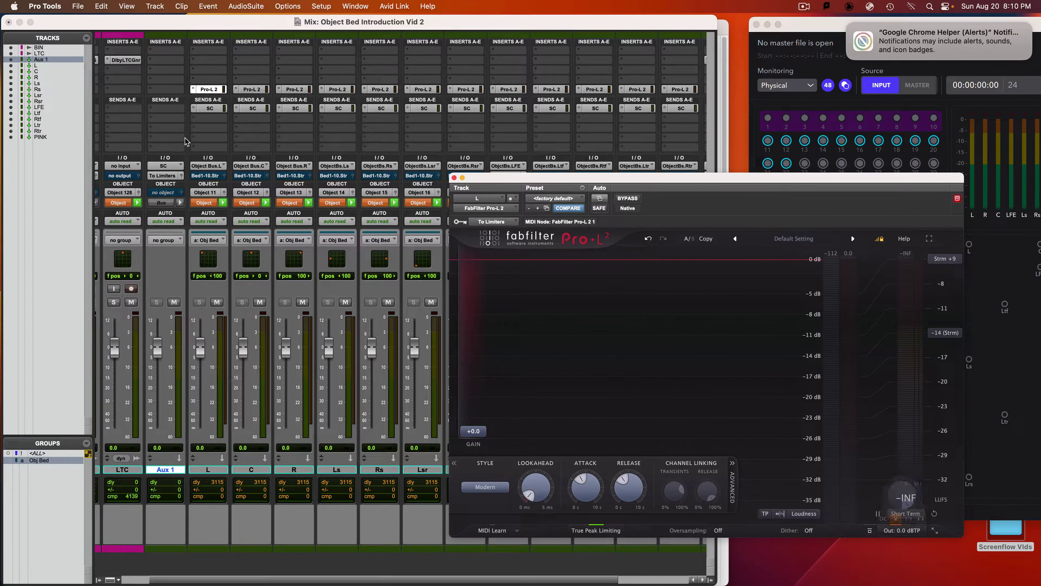
left_click(251, 89)
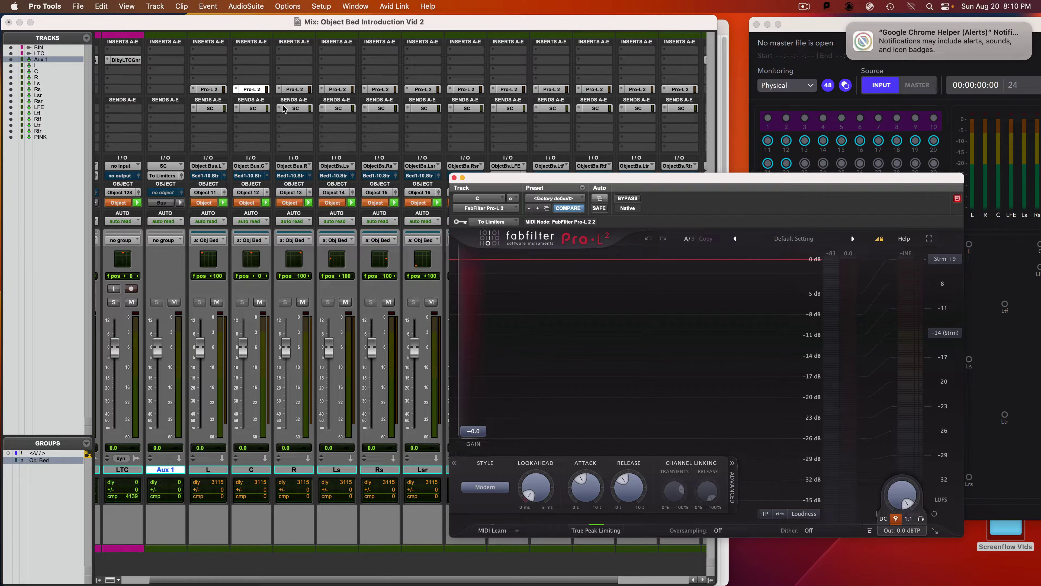
left_click(296, 90)
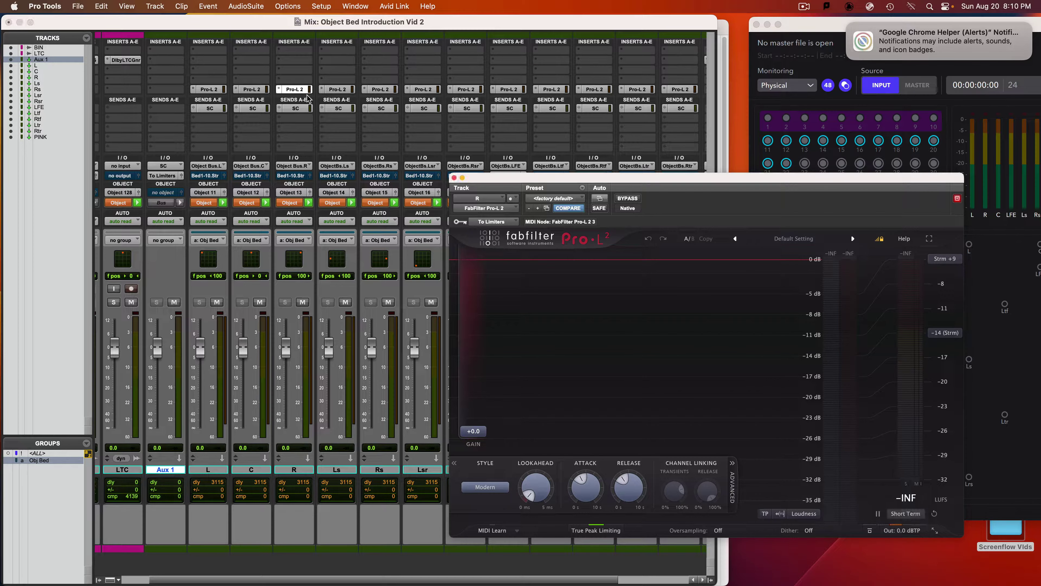
left_click(337, 89)
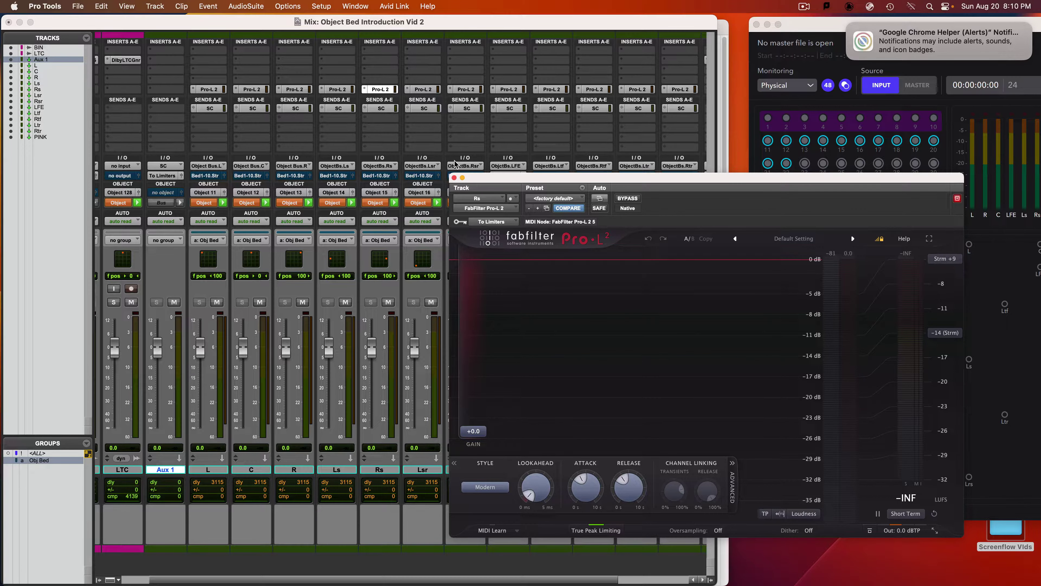
left_click(454, 178)
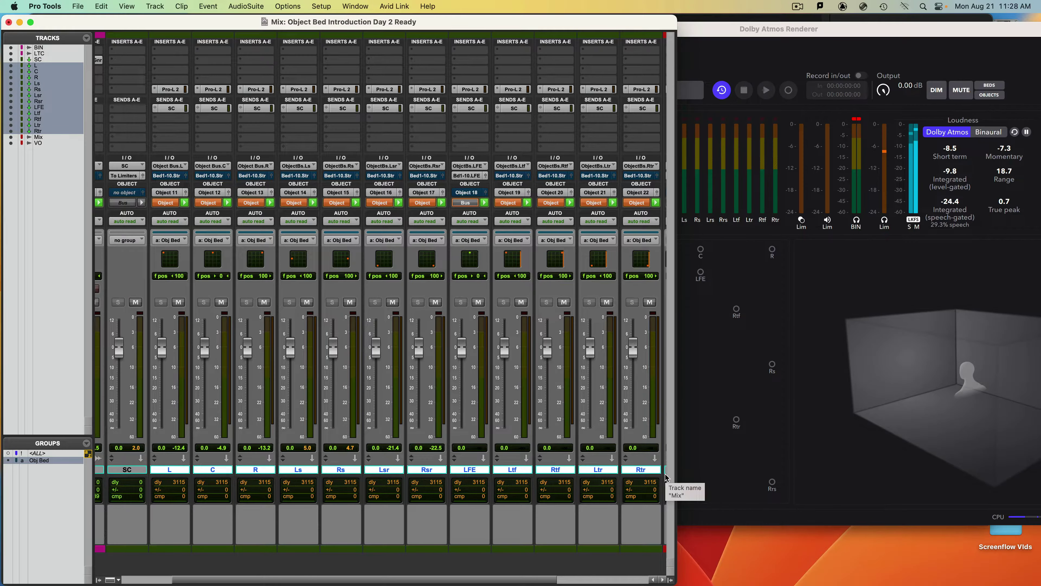
Widen the Mix window to reveal the Mix and VO tracks, select both, and check the input configuration in Dolby Atmos Renderer.
left_click_drag(670, 580, 784, 580)
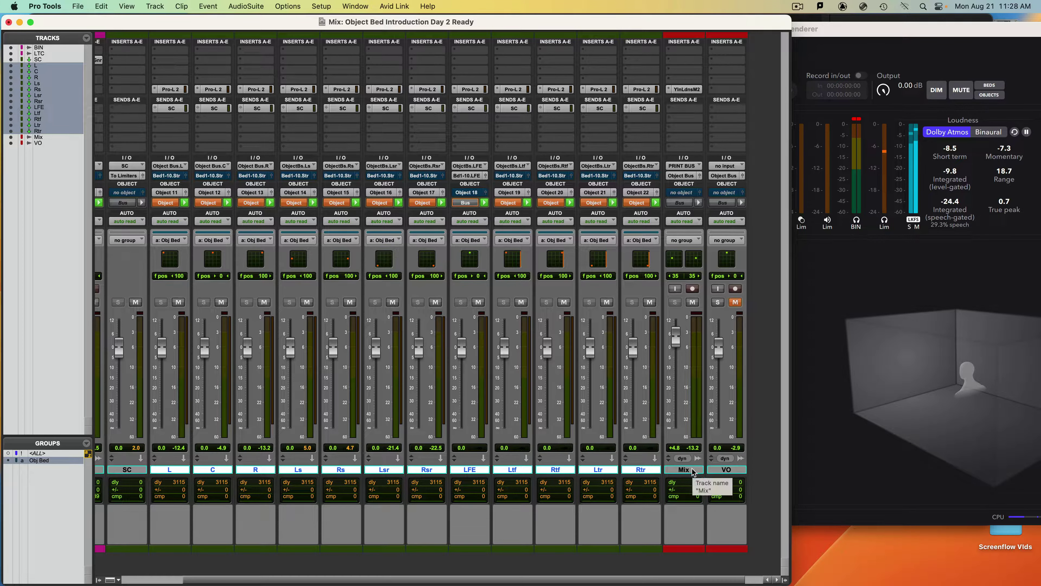
left_click(684, 470)
left_click(718, 470, "shift")
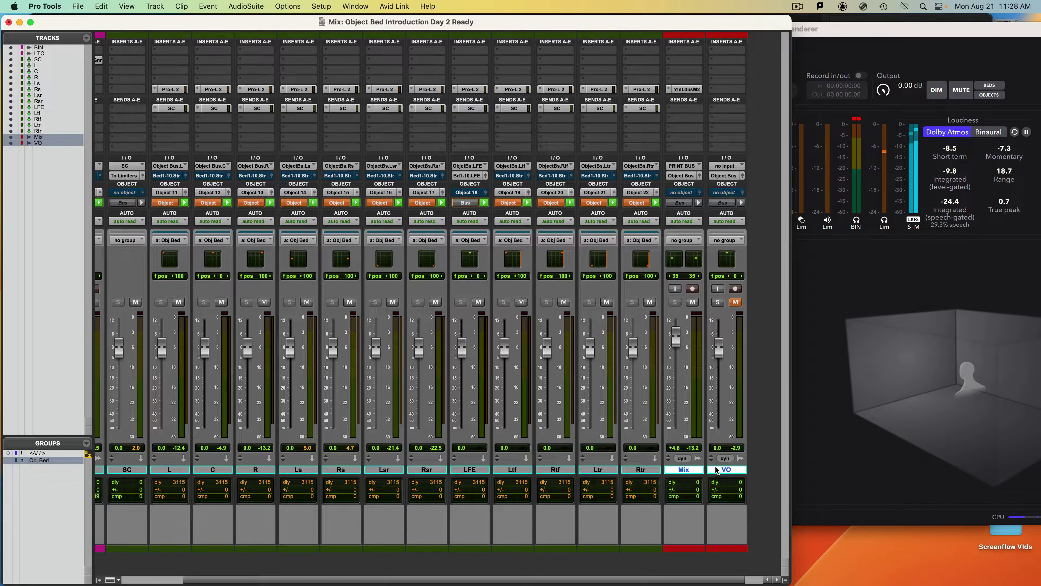
left_click(845, 271)
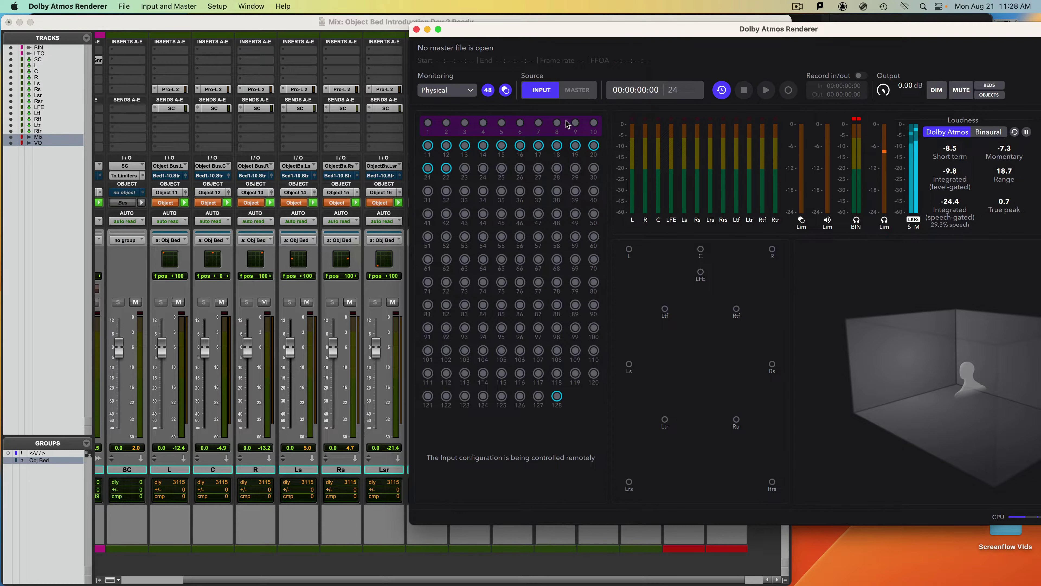
left_click(506, 560)
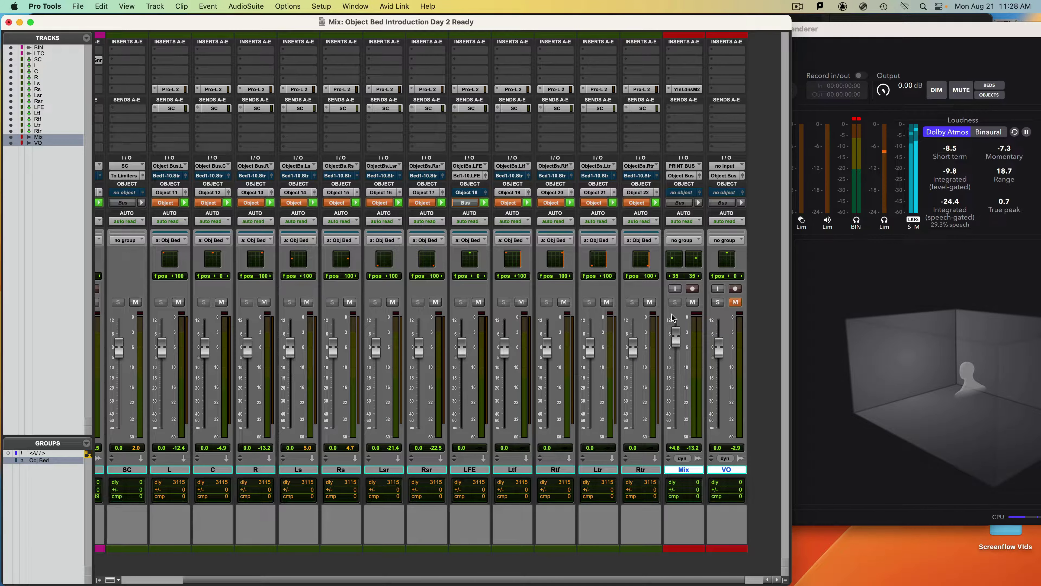
Raise the gain of the L track's Pro-L 2 limiter to +11.2 dB during playback and compare gain reduction across the linked object tracks.
key("space")
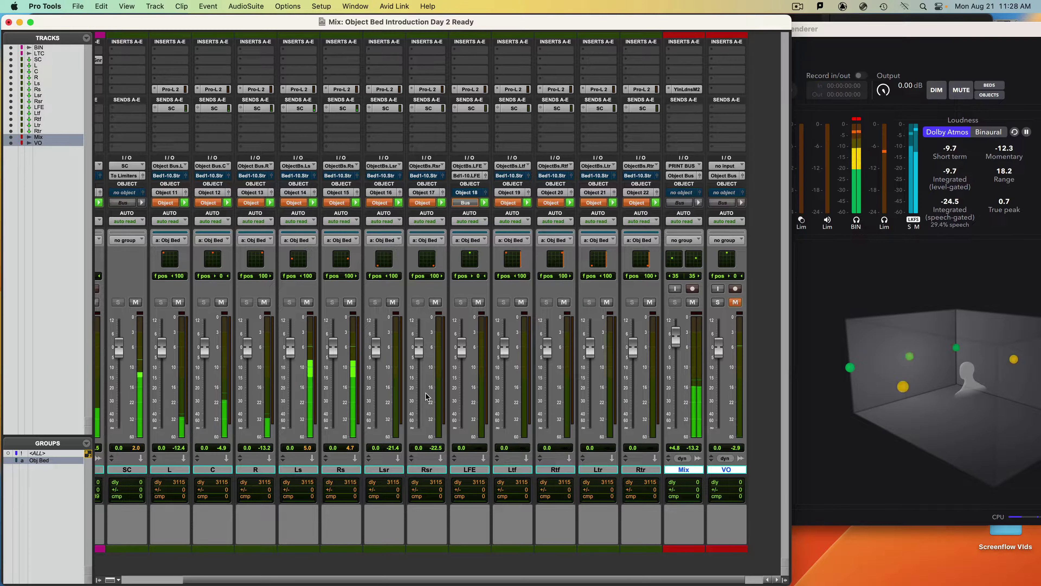
left_click(169, 89)
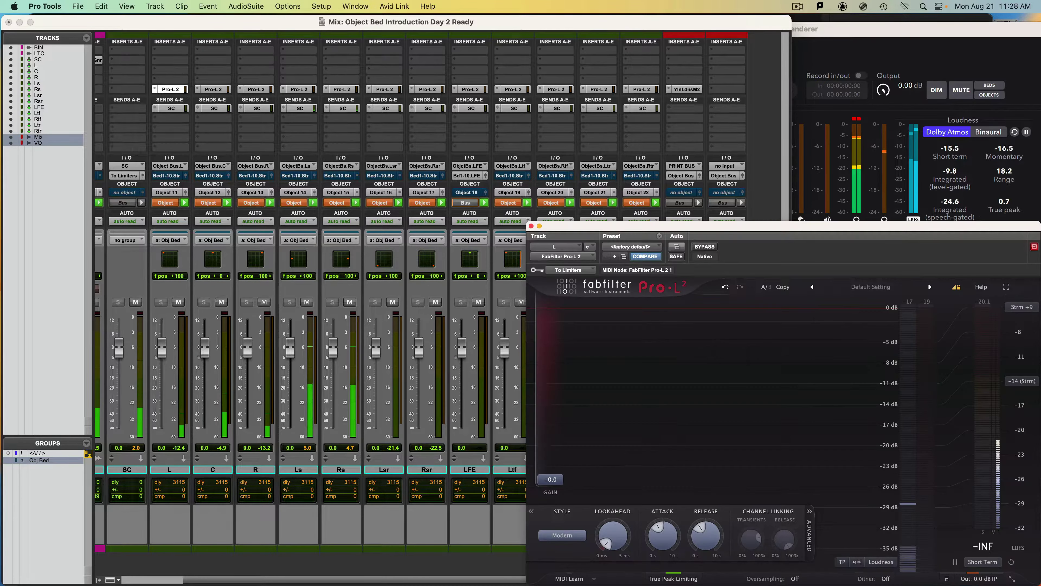
left_click_drag(551, 480, 550, 416)
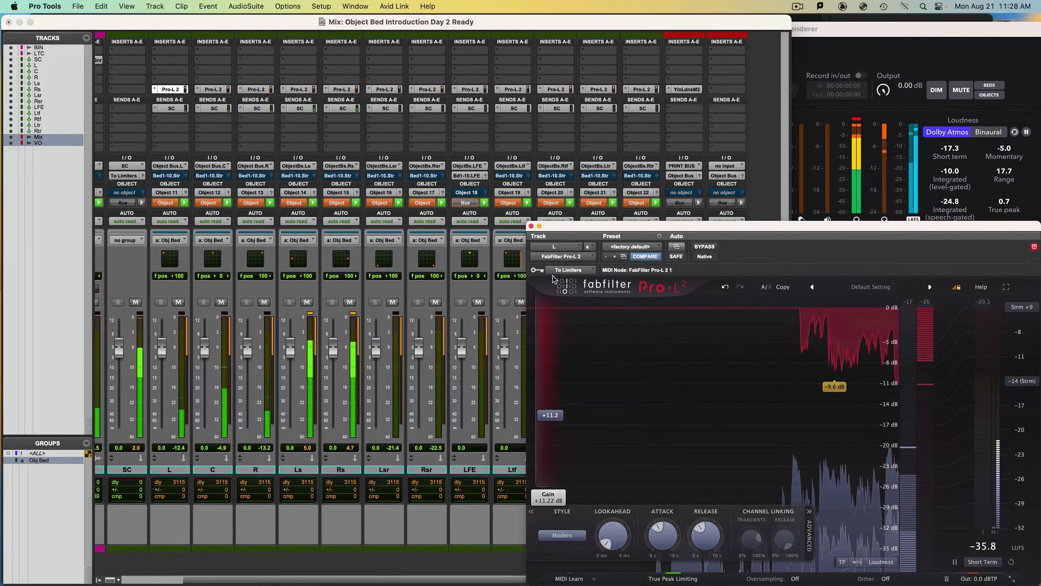
left_click_drag(603, 256, 795, 475)
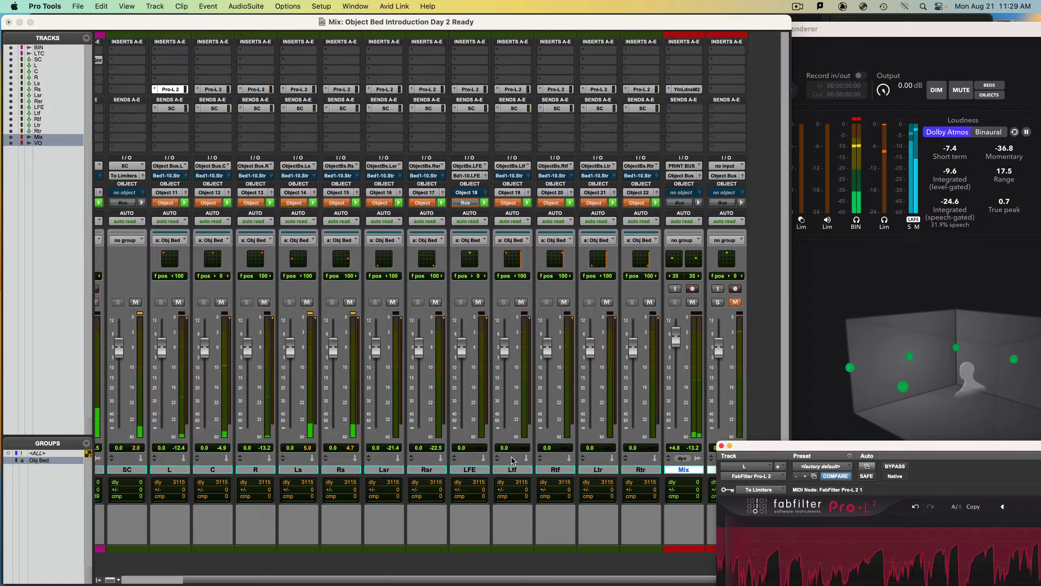
key("space")
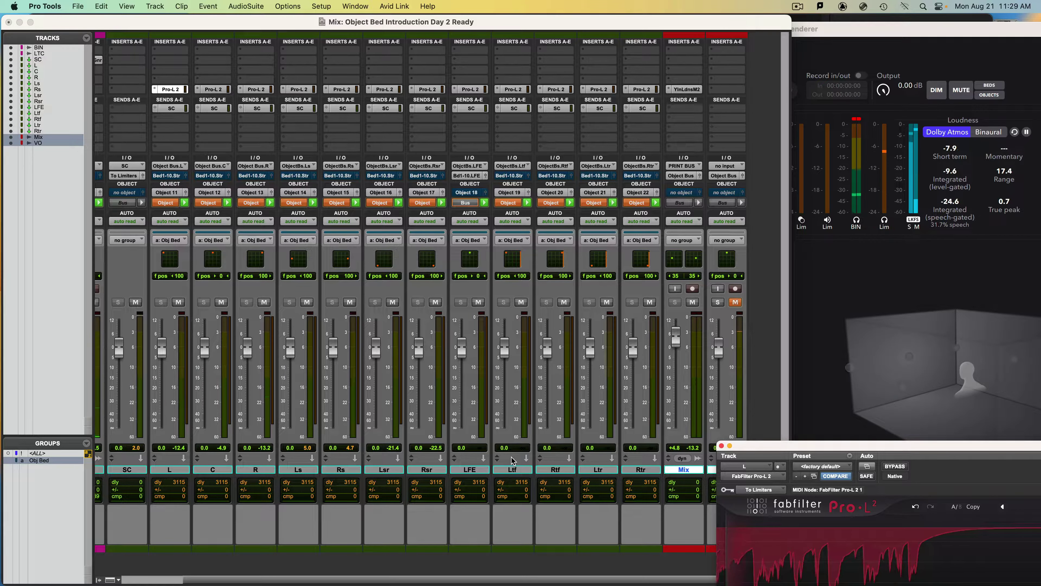
key("space")
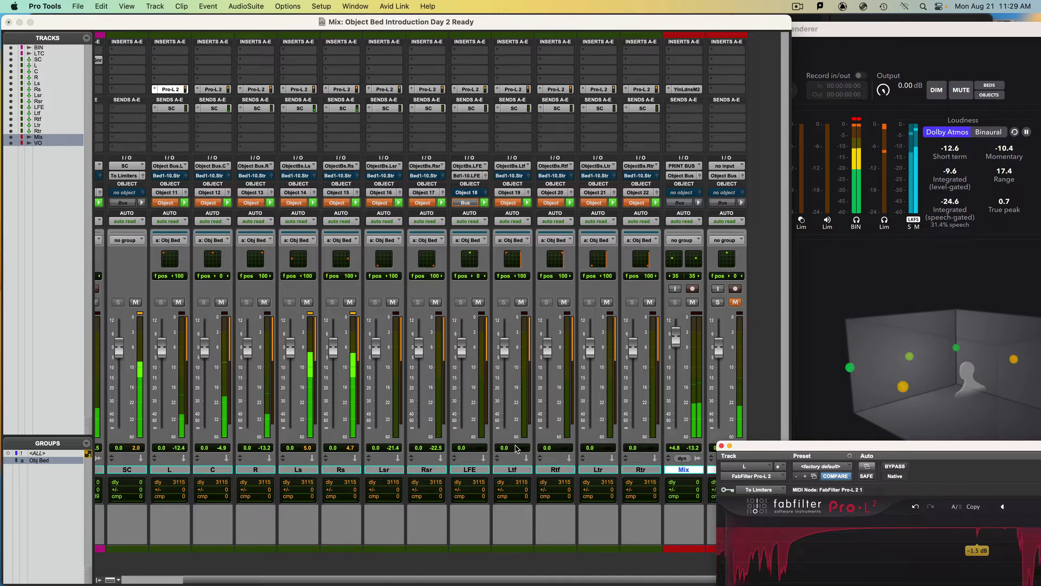
Close the limiter and lower the SC track's fader to -11.5 dB during playback, then stop playback.
left_click(721, 446)
left_click(127, 469)
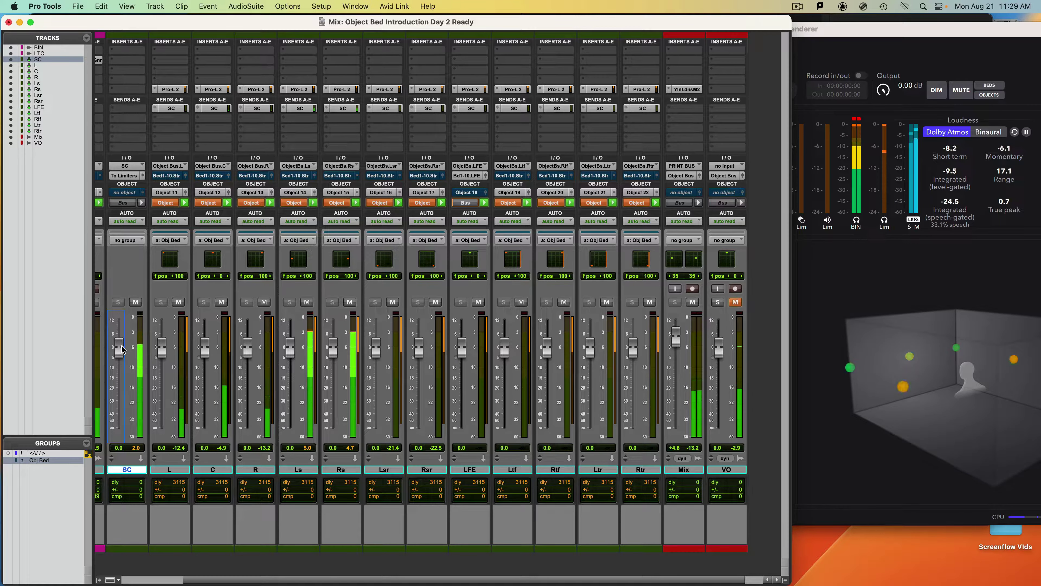
left_click_drag(121, 349, 123, 374)
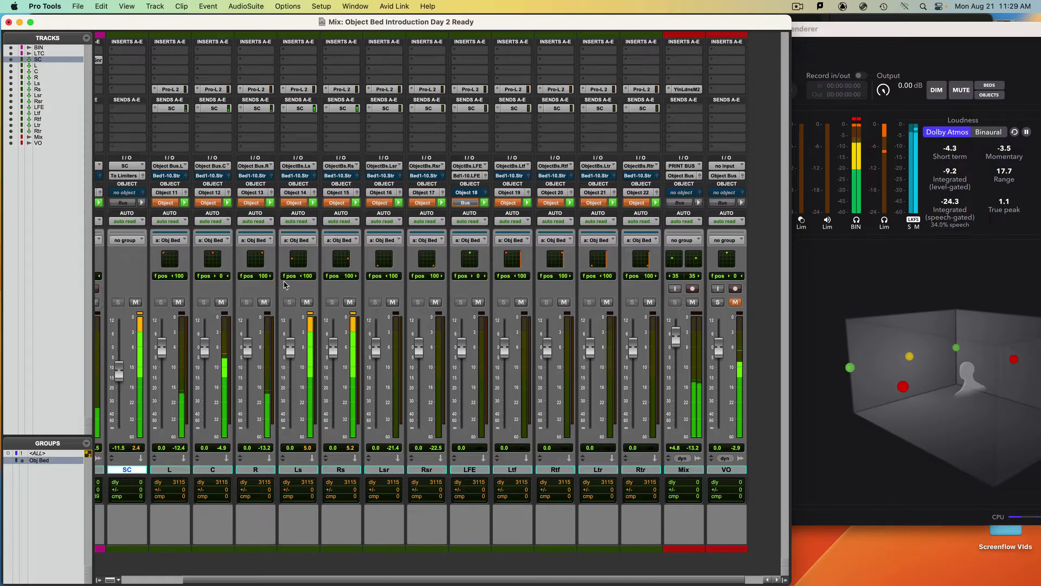
key("space")
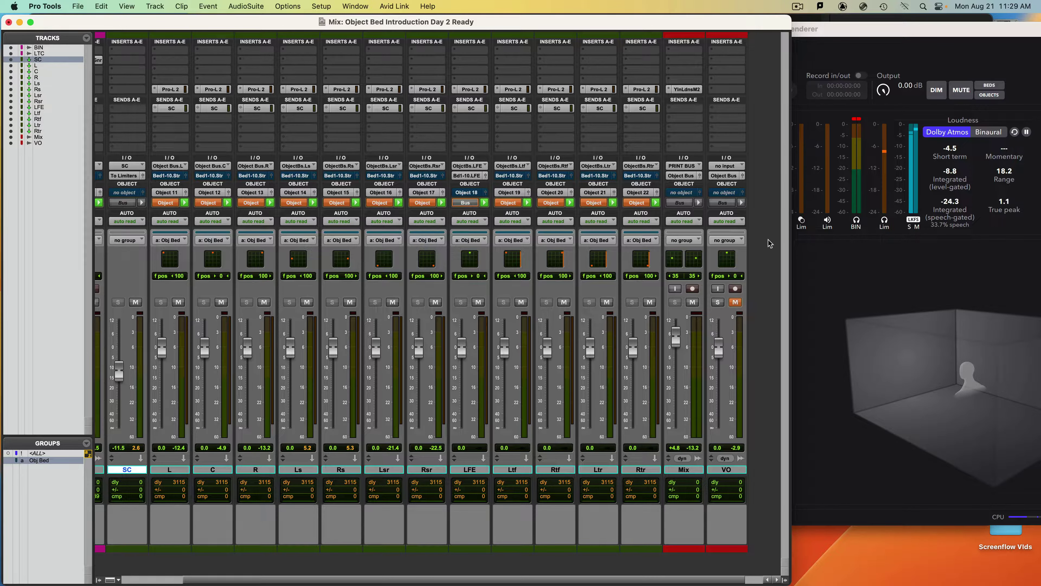
Check the integrated loudness in Dolby Atmos Renderer, then return to Pro Tools and resume playback.
left_click(882, 290)
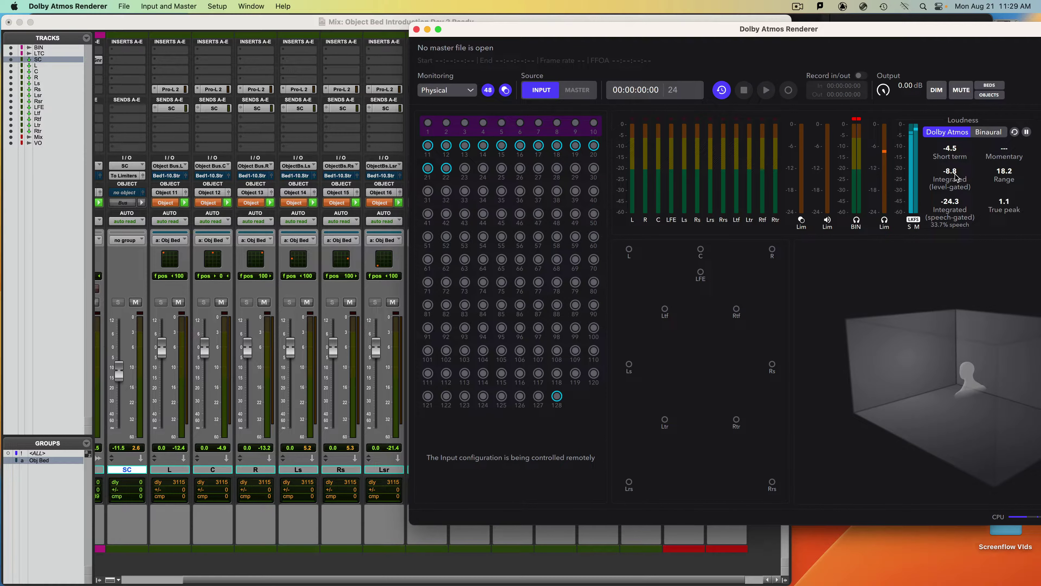
left_click(332, 28)
key("space")
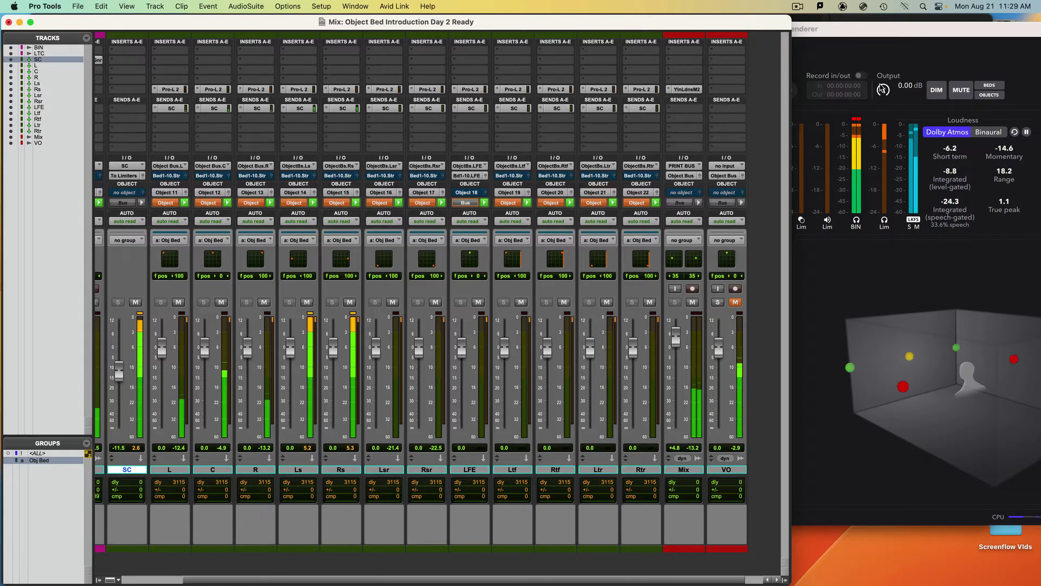
Link main volume in the Obj Bed group's attributes and lower all its track faders together to -9.9 dB.
left_click(39, 460)
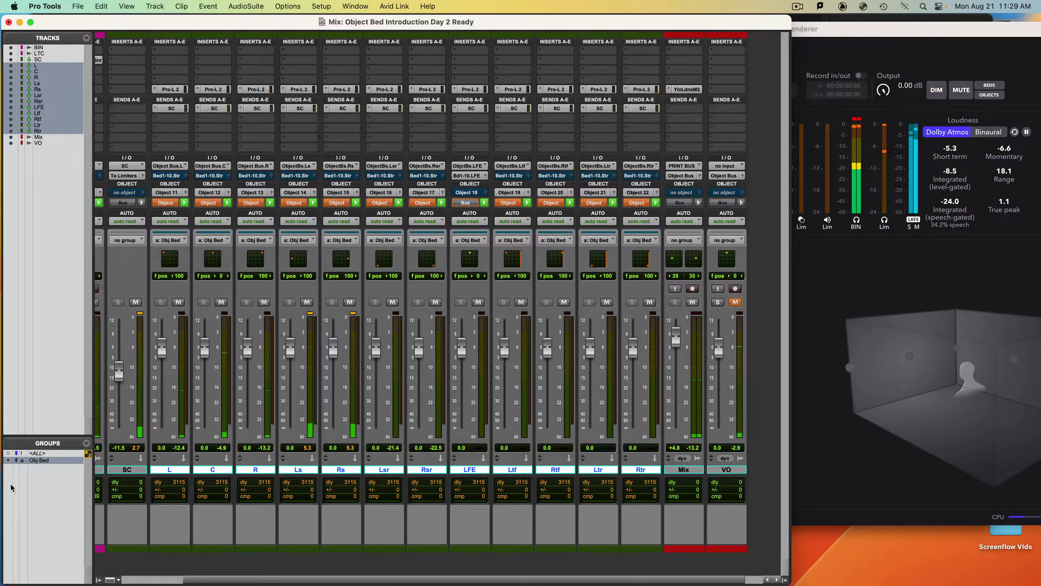
double_click(10, 463)
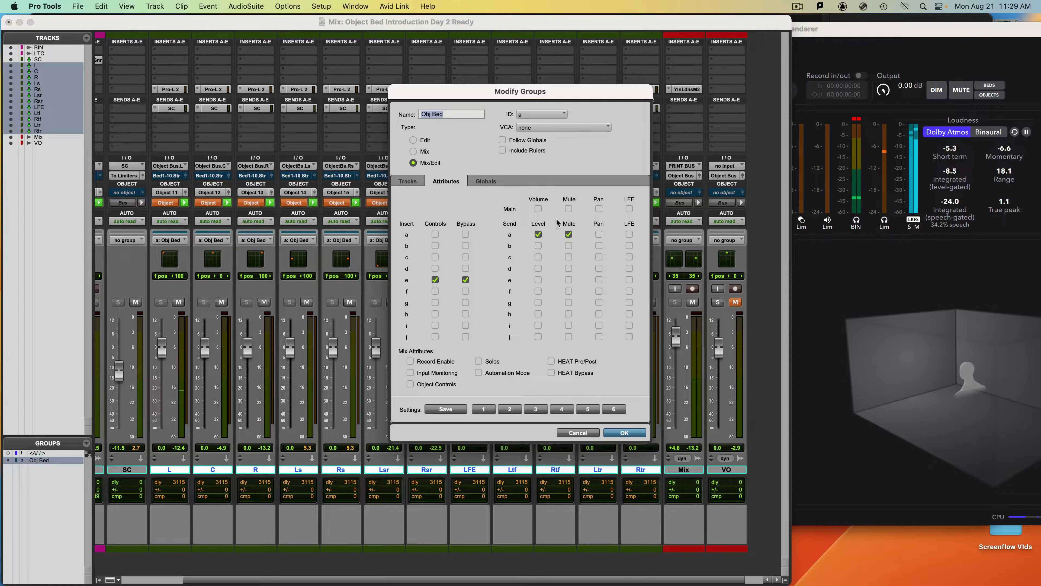
left_click(538, 209)
left_click(625, 433)
left_click_drag(162, 351, 164, 371)
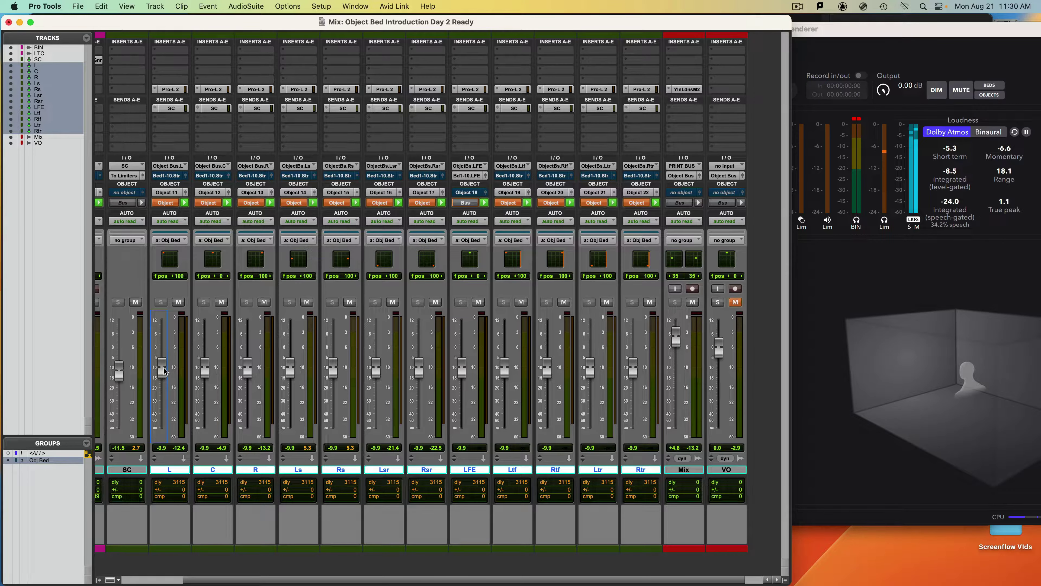
Measure the loudness afresh in Dolby Atmos Renderer during playback, then review the L track's Pro-L 2 limiter in Pro Tools.
left_click(958, 175)
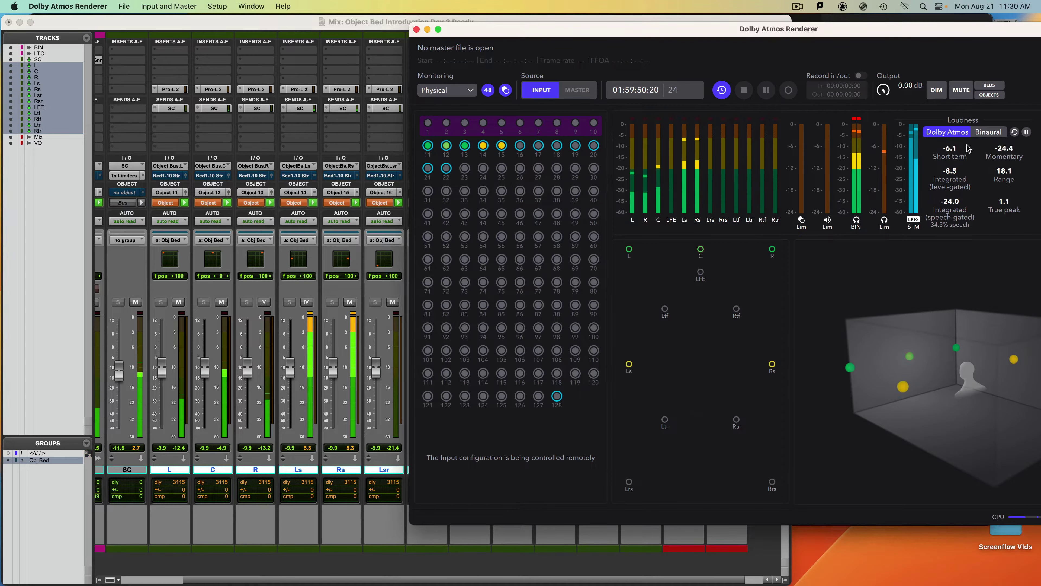
left_click(960, 174)
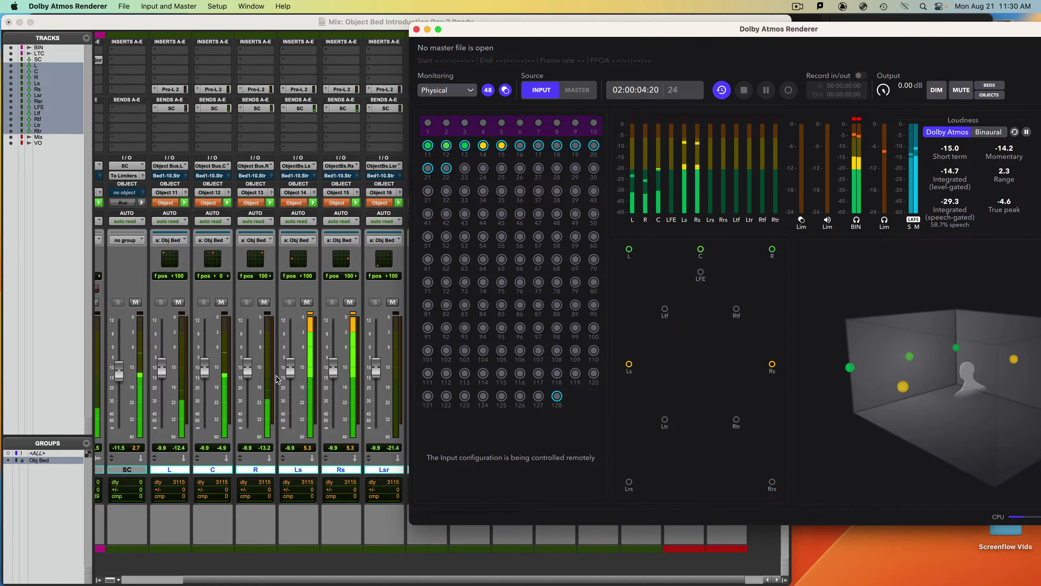
left_click(275, 396)
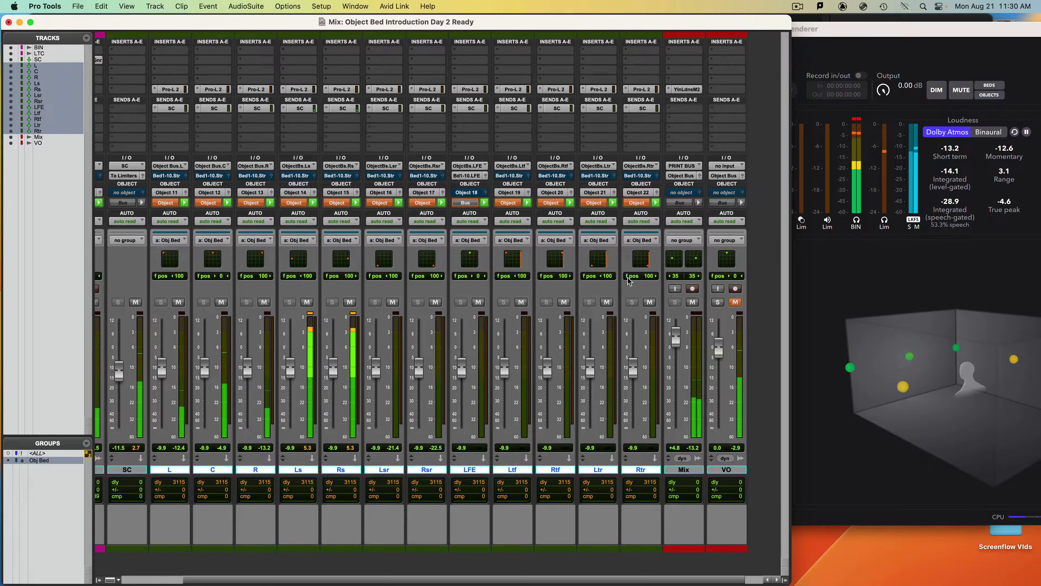
key("space")
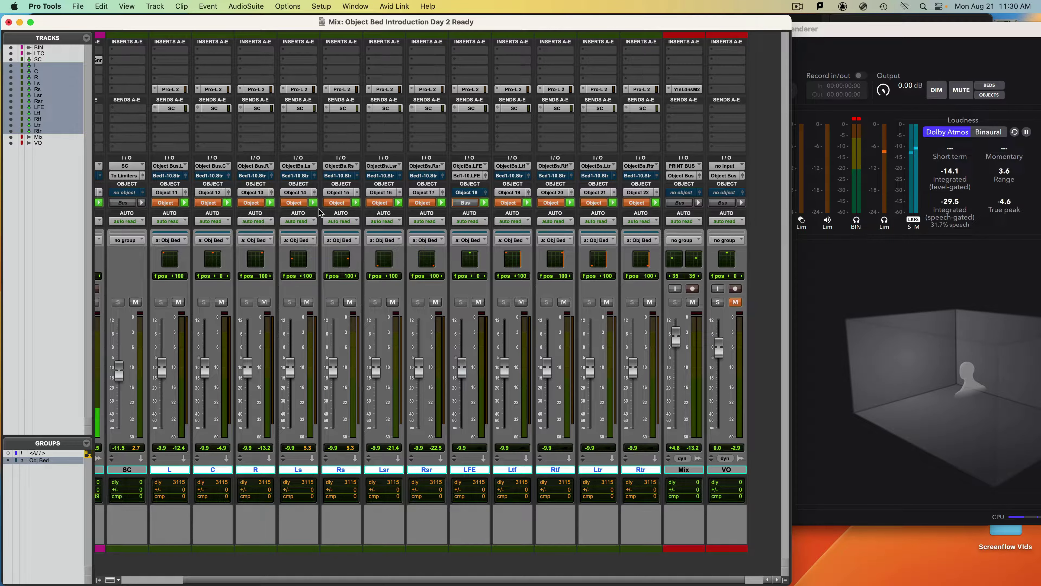
left_click(181, 89)
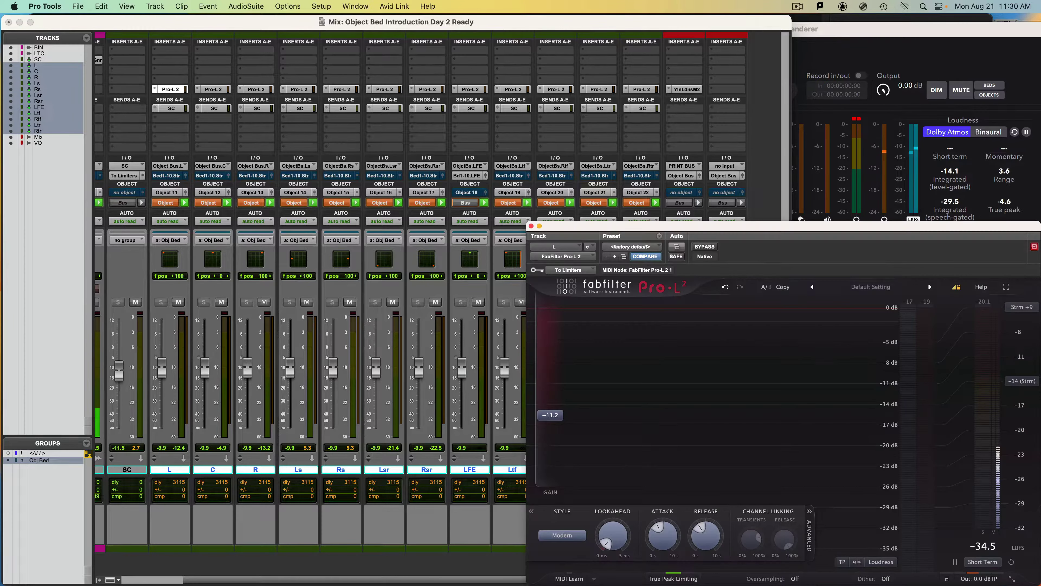
left_click(531, 226)
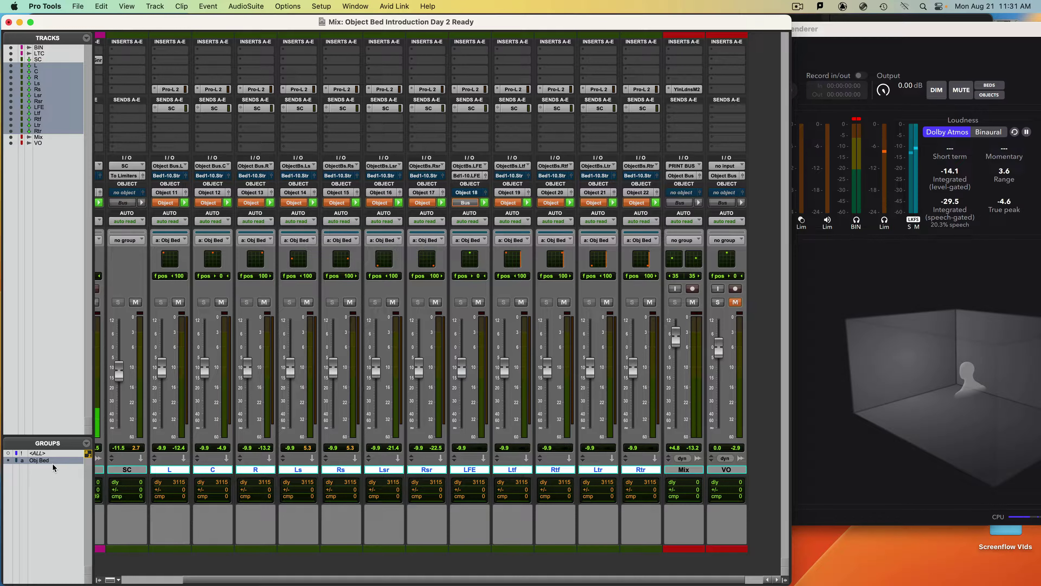
Insert FabFilter Pro-Q 2 before the LFE track's limiter and shape its high shelf into a -30 dB cut around 125 Hz.
left_click(480, 471)
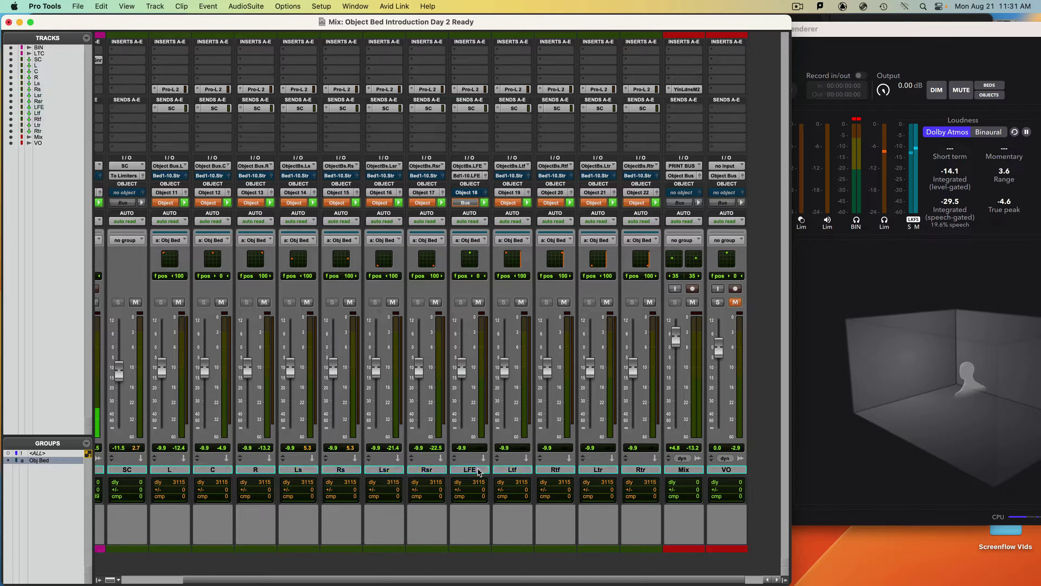
left_click(479, 471)
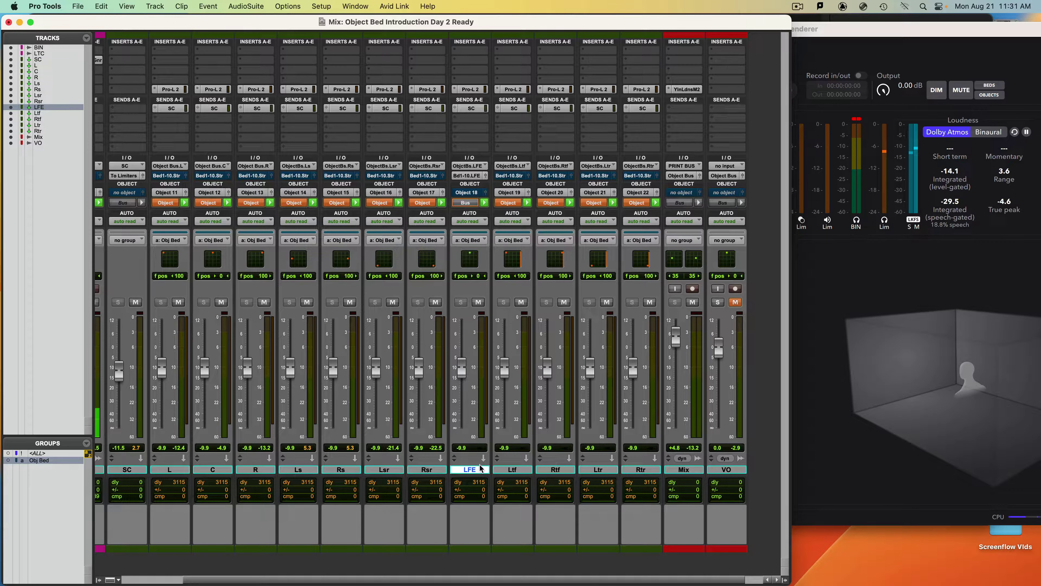
left_click(472, 81)
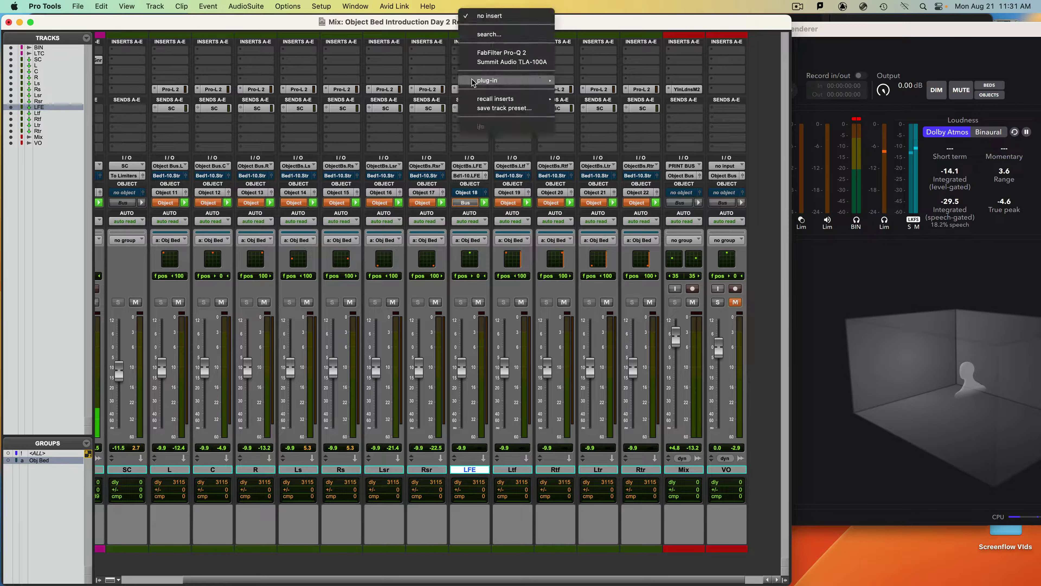
mouse_move(474, 82)
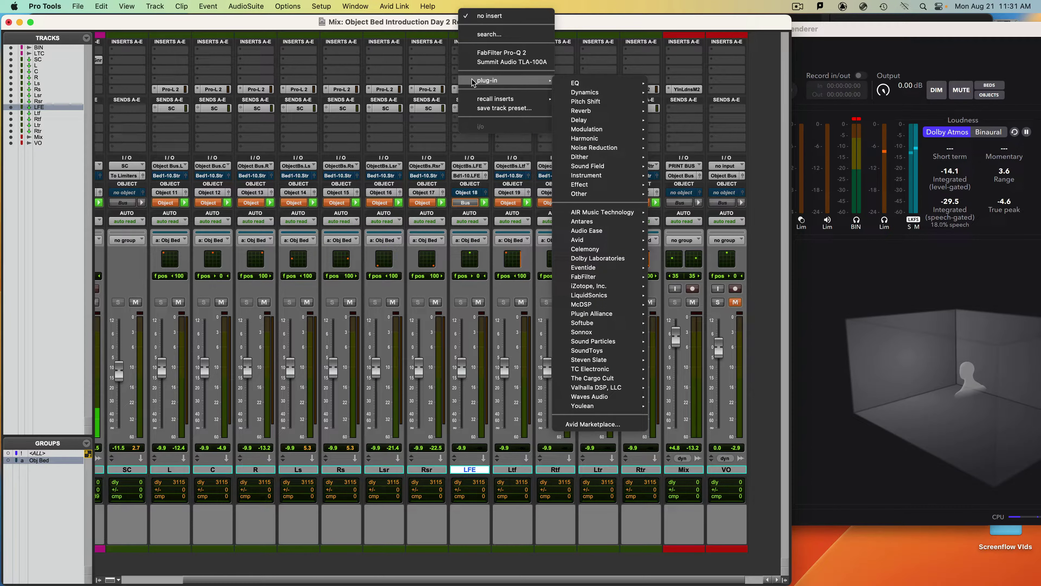
left_click(482, 56)
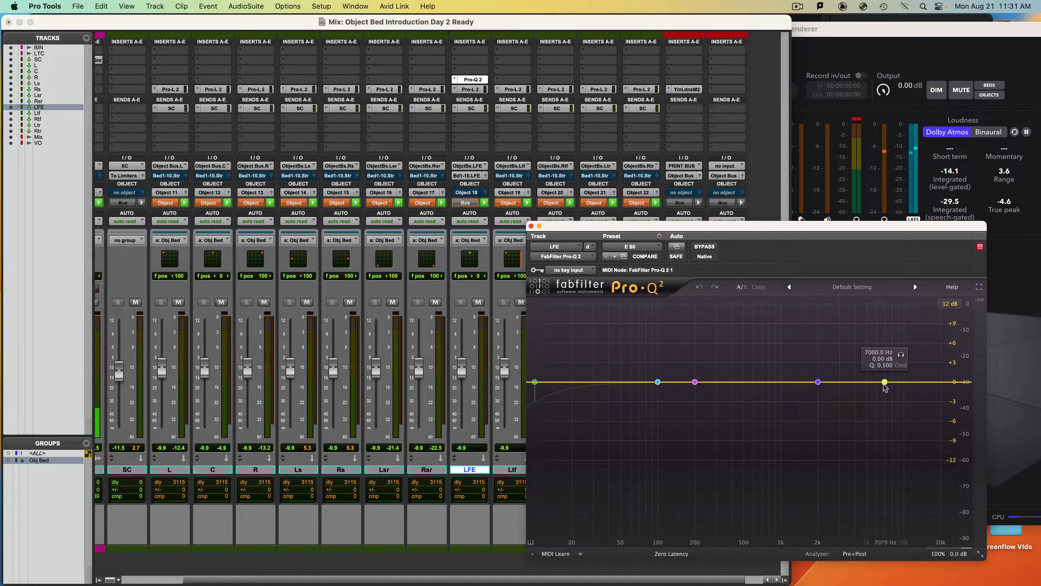
left_click_drag(885, 382, 829, 412)
left_click_drag(818, 459, 669, 578)
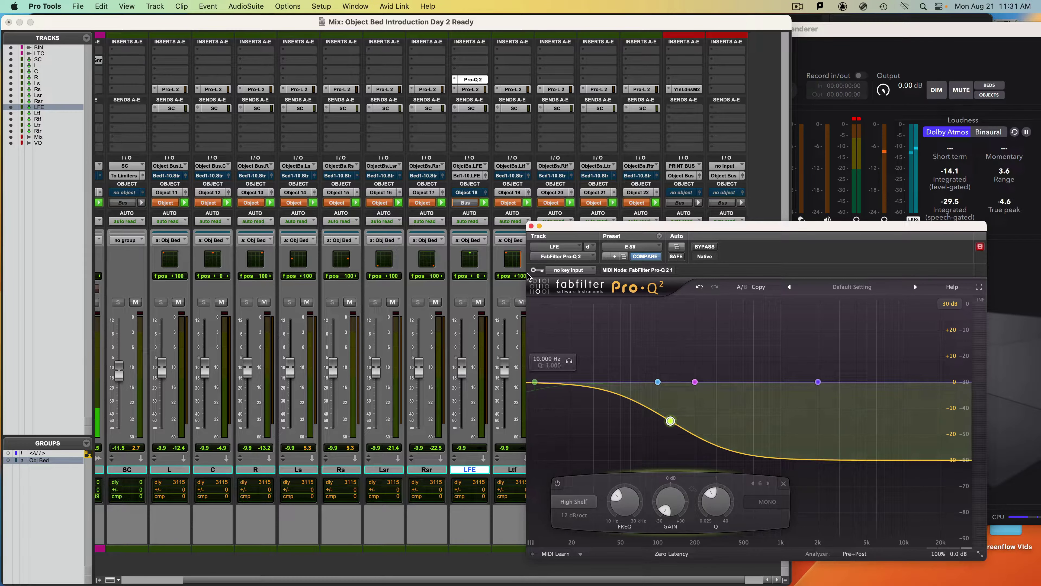
left_click(531, 225)
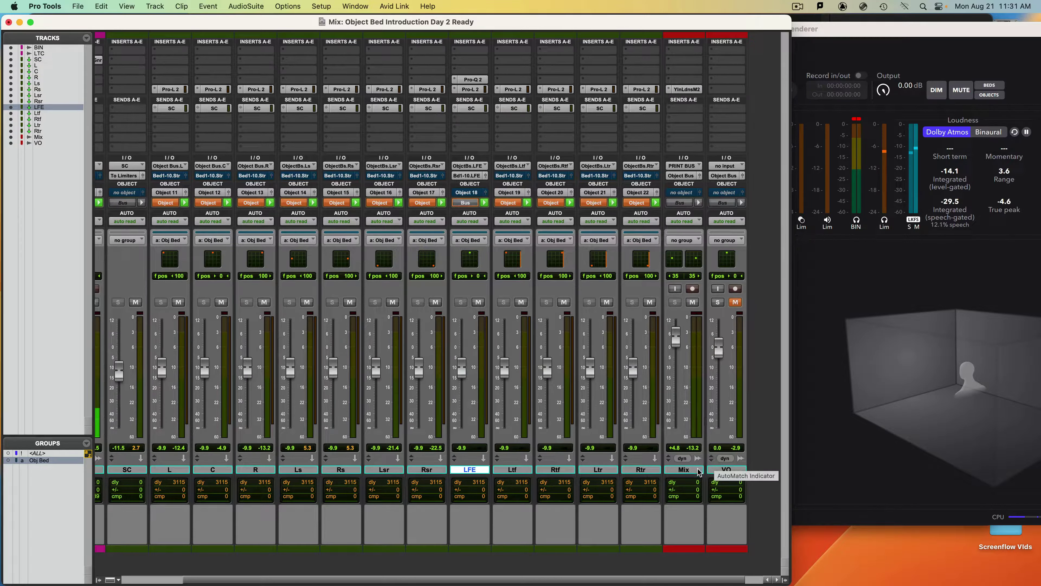
Assign the VO track to Object 30 with object output, check it in Dolby Atmos Renderer, and return to Pro Tools.
left_click(639, 472)
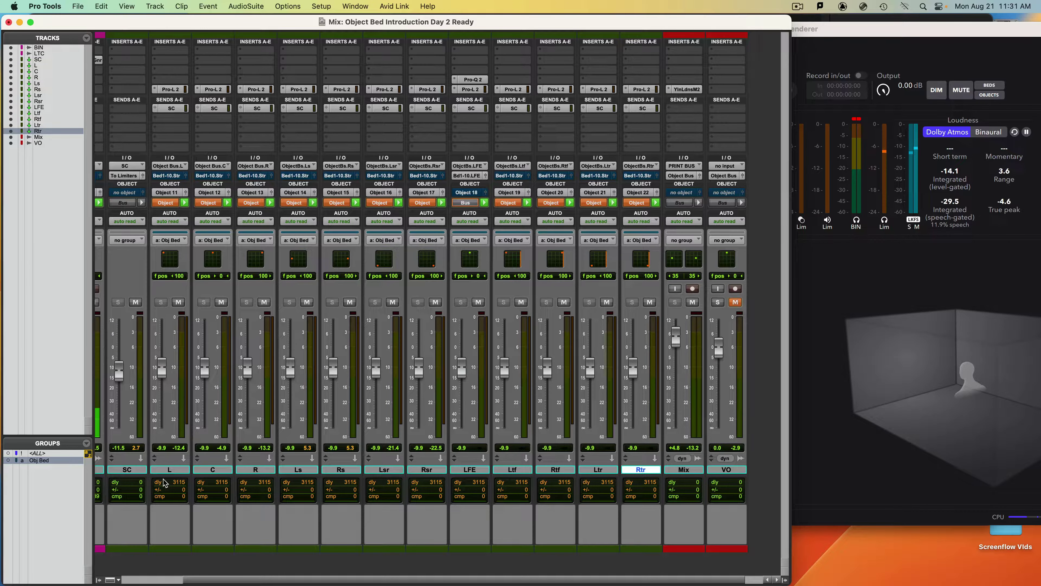
left_click(170, 472, "shift")
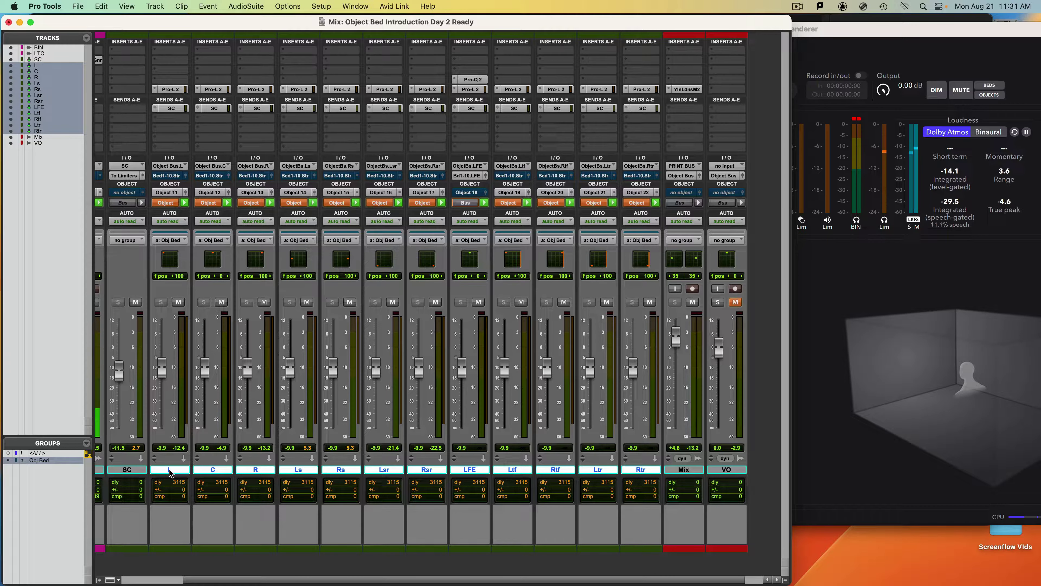
left_click(726, 470)
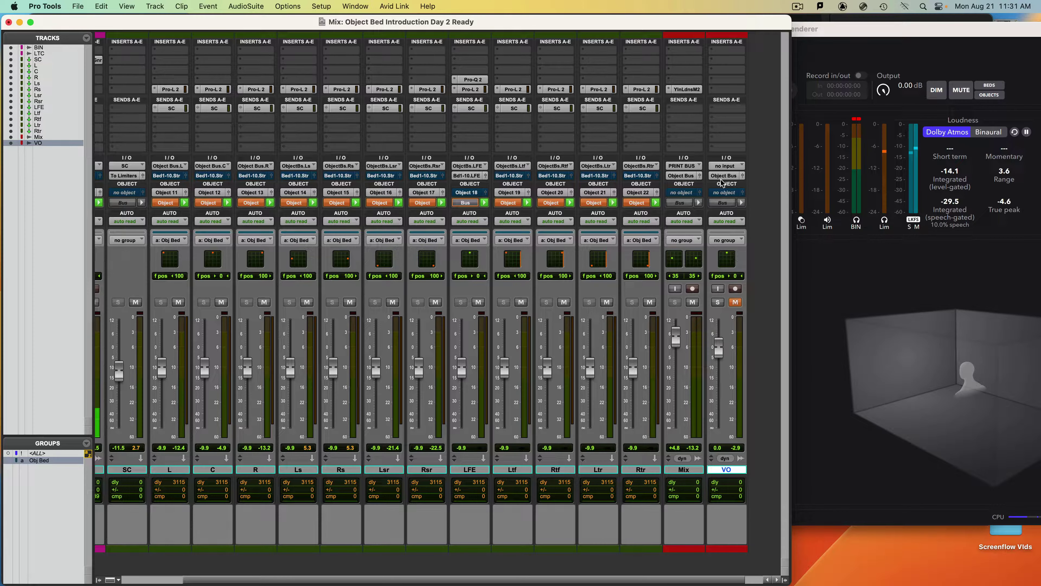
left_click(720, 204)
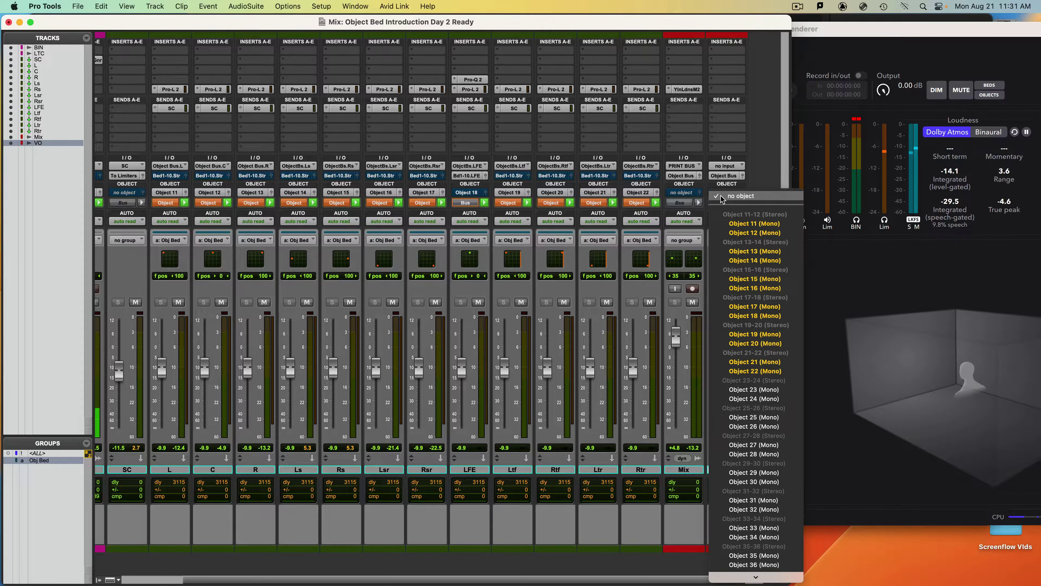
left_click(759, 484)
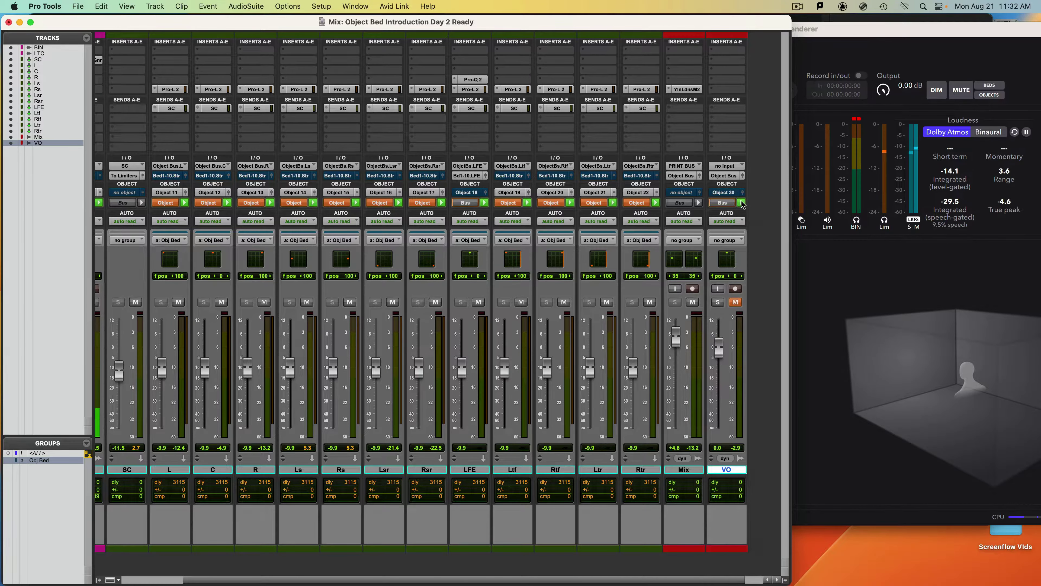
left_click(862, 286)
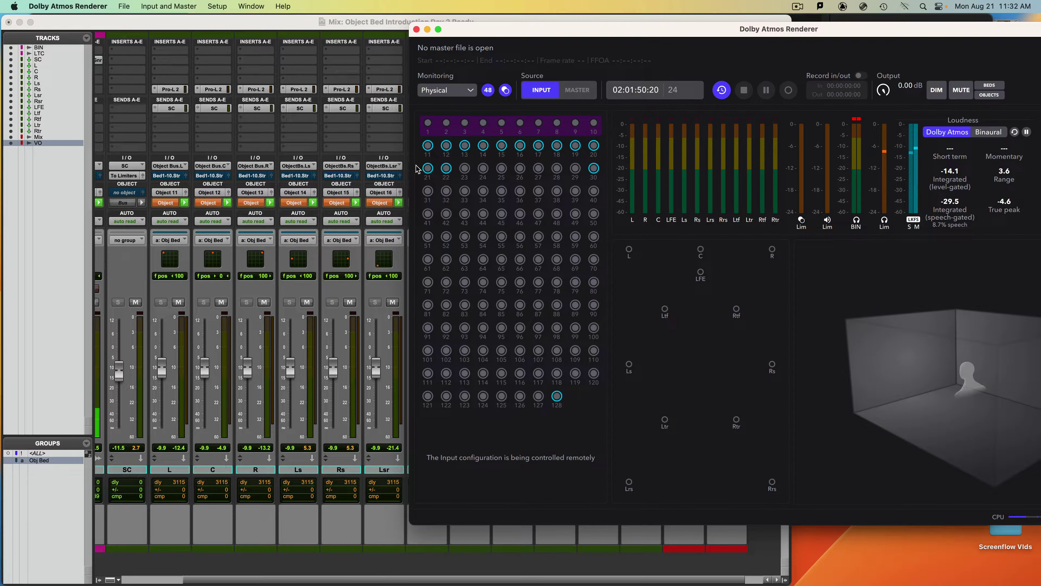
left_click(505, 568)
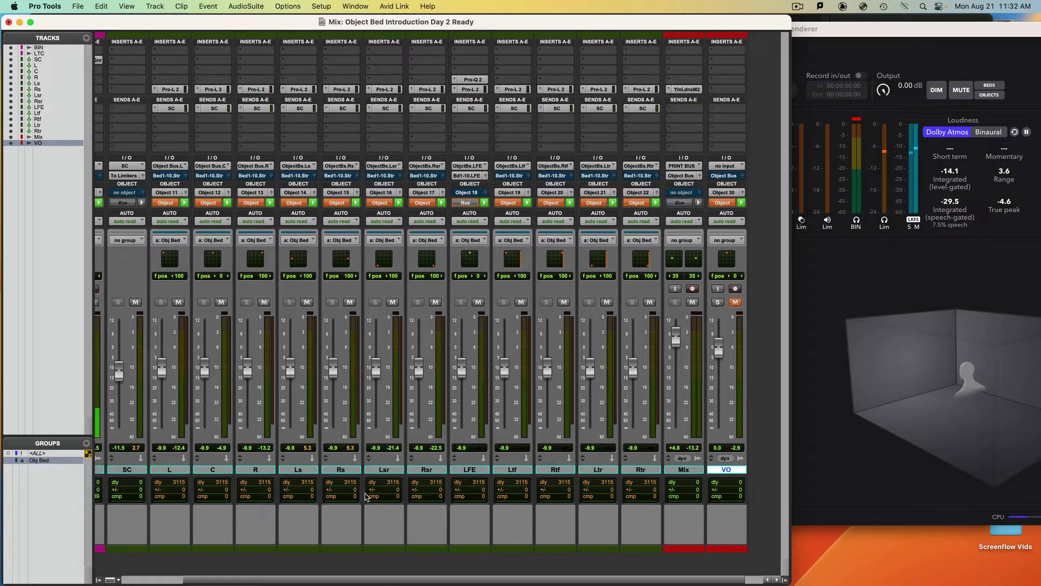
Add the VO track to the Obj Bed group's member tracks.
double_click(8, 461)
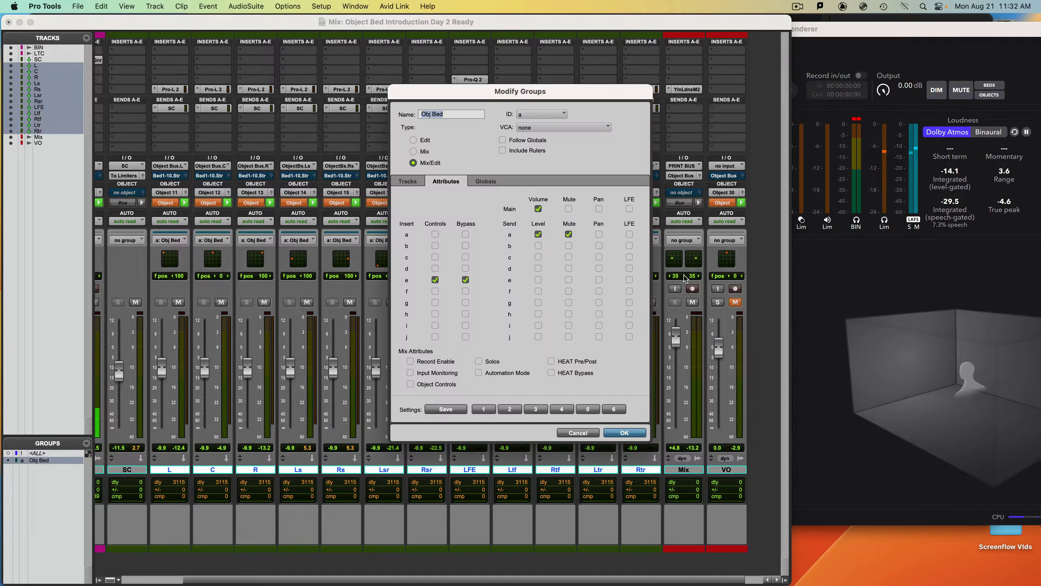
left_click(401, 183)
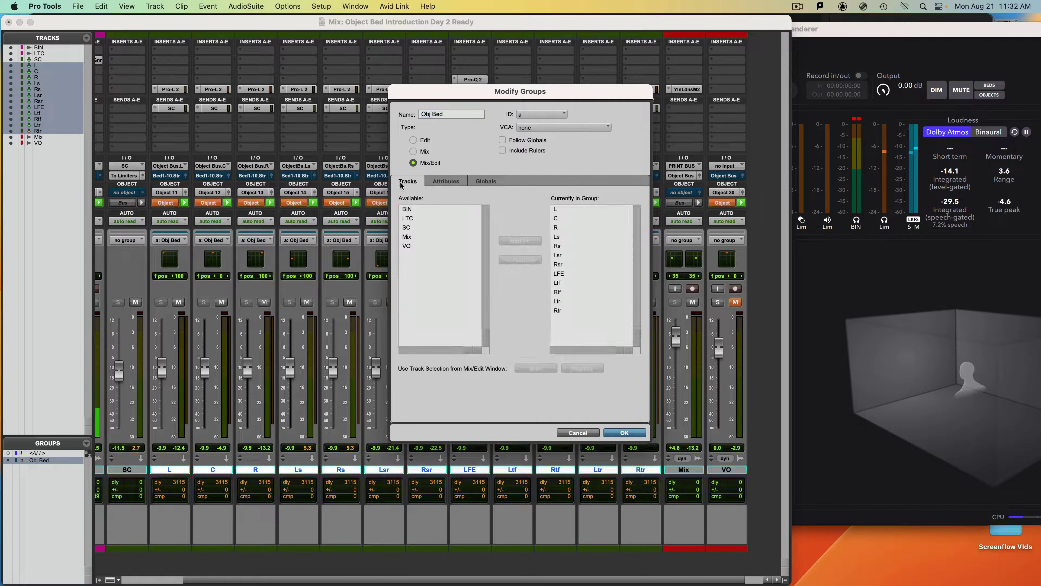
left_click(415, 246)
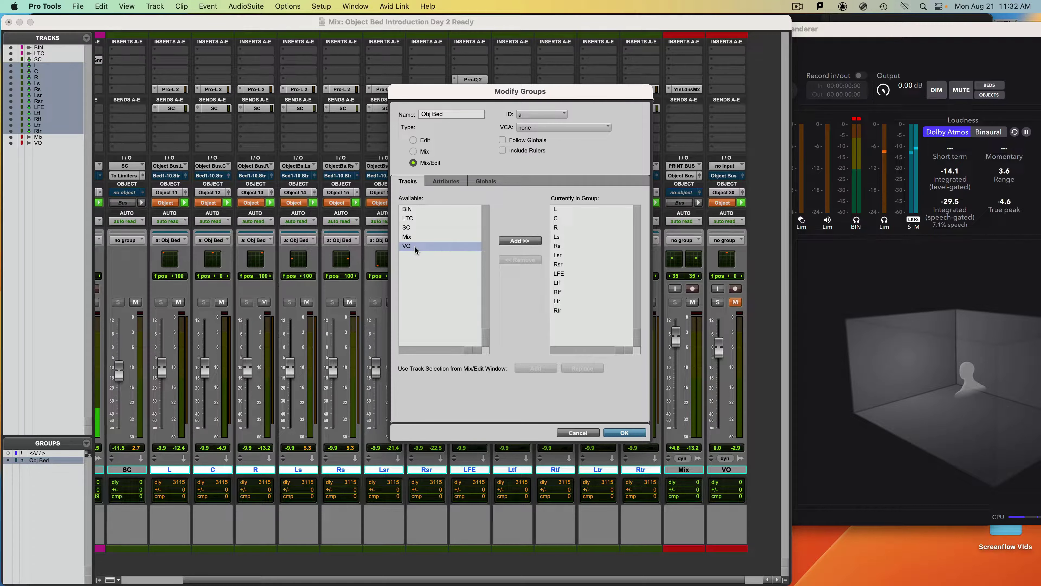
left_click(520, 241)
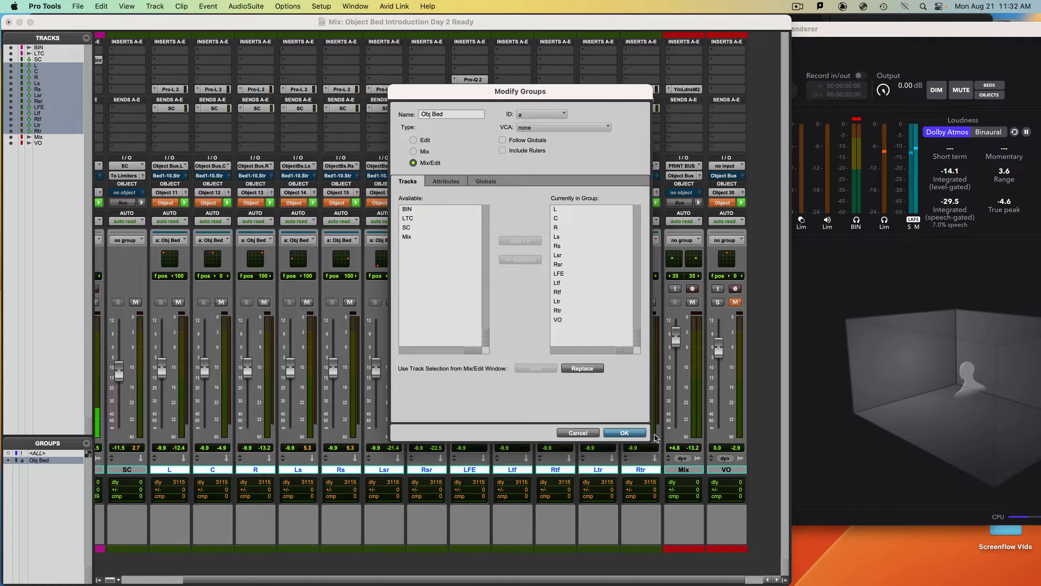
left_click(624, 433)
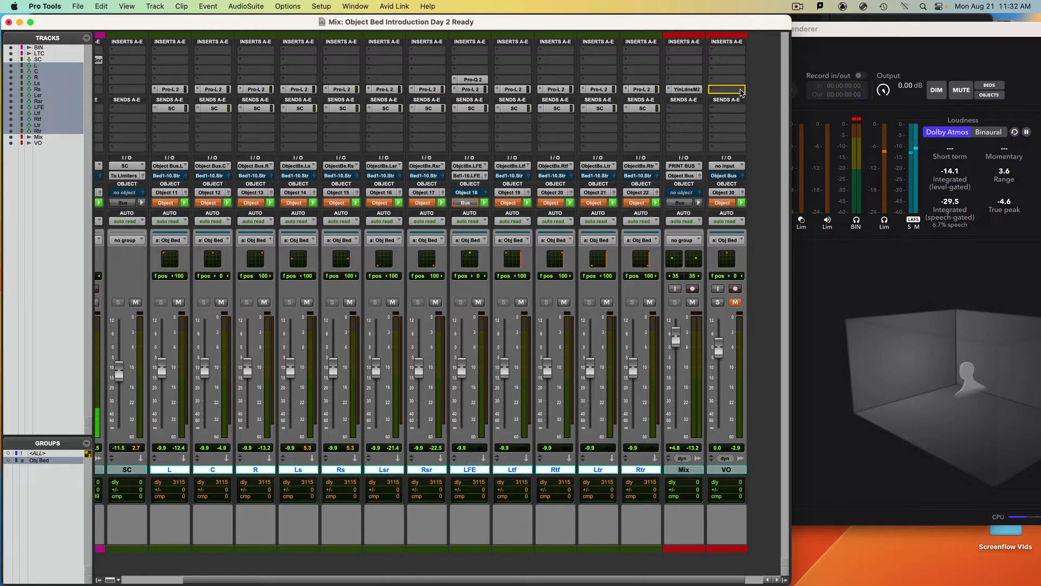
Copy the bed's Pro-L 2 limiter and SC send onto the VO track, and unmute that track.
left_click_drag(739, 92, 741, 93)
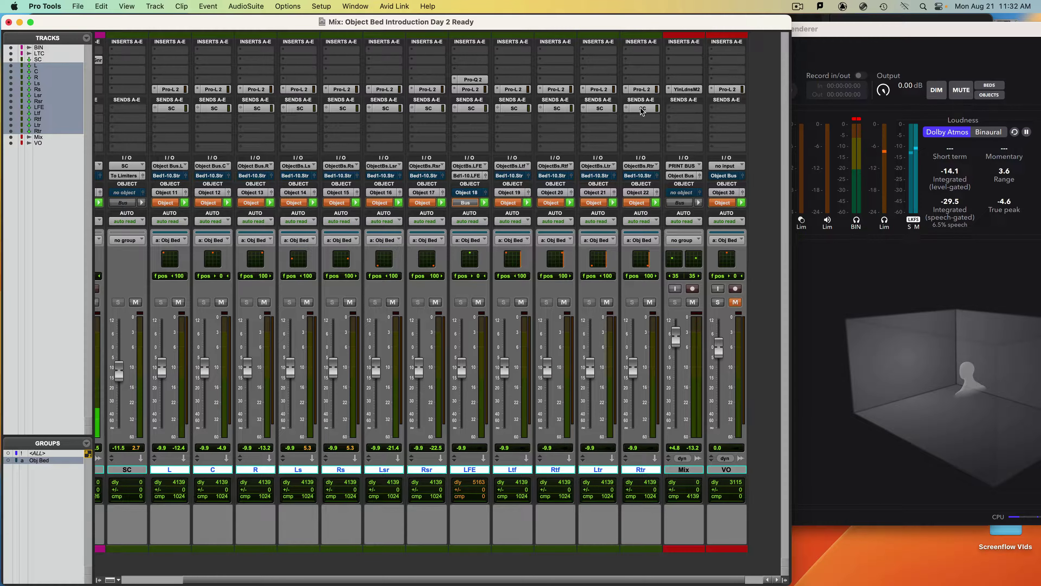
left_click_drag(642, 111, 725, 110)
left_click(736, 302)
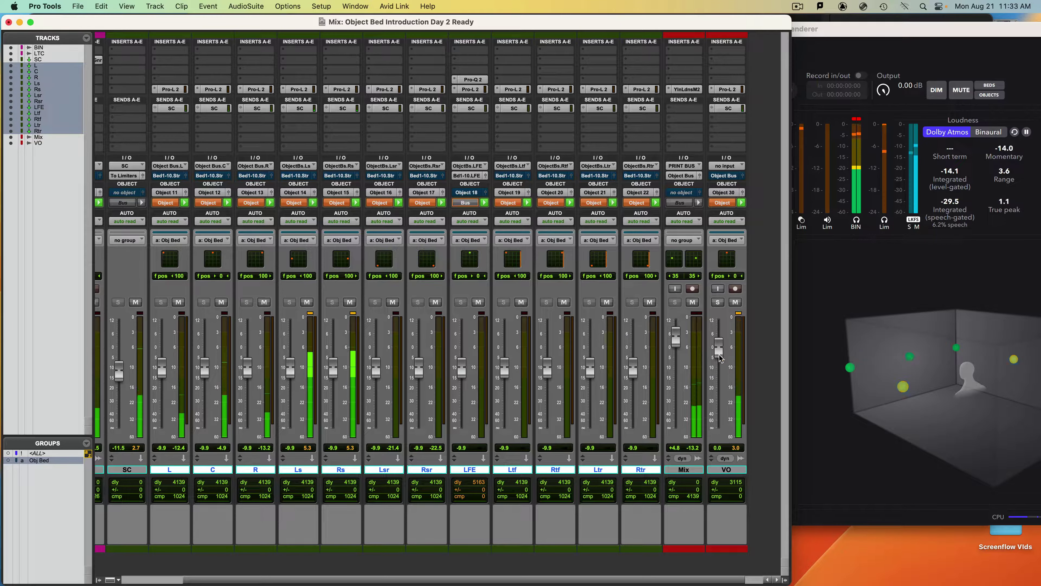
Raise the VO fader to +5.0 dB during playback with the group's faders linked, and stop playback.
left_click_drag(719, 351, 717, 346)
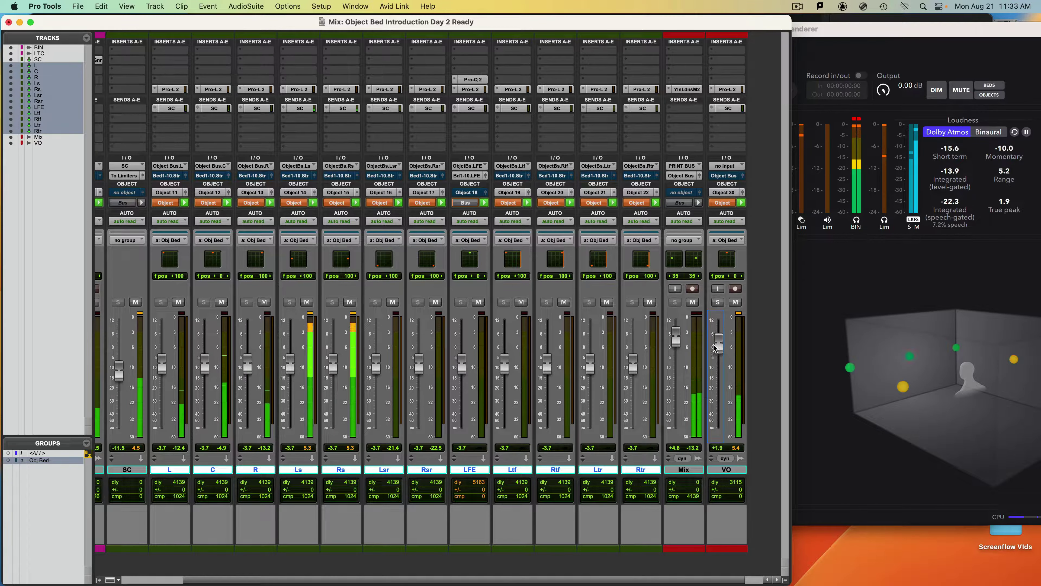
left_click_drag(713, 350, 714, 344)
key("space")
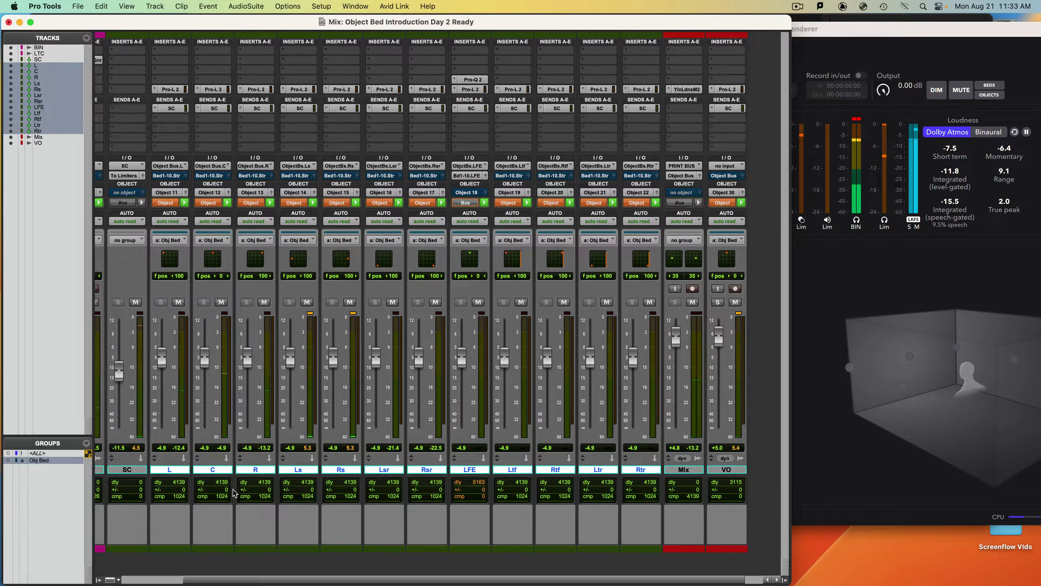
Unlink main volume in the Obj Bed group's attributes.
left_click(8, 461)
double_click(7, 461)
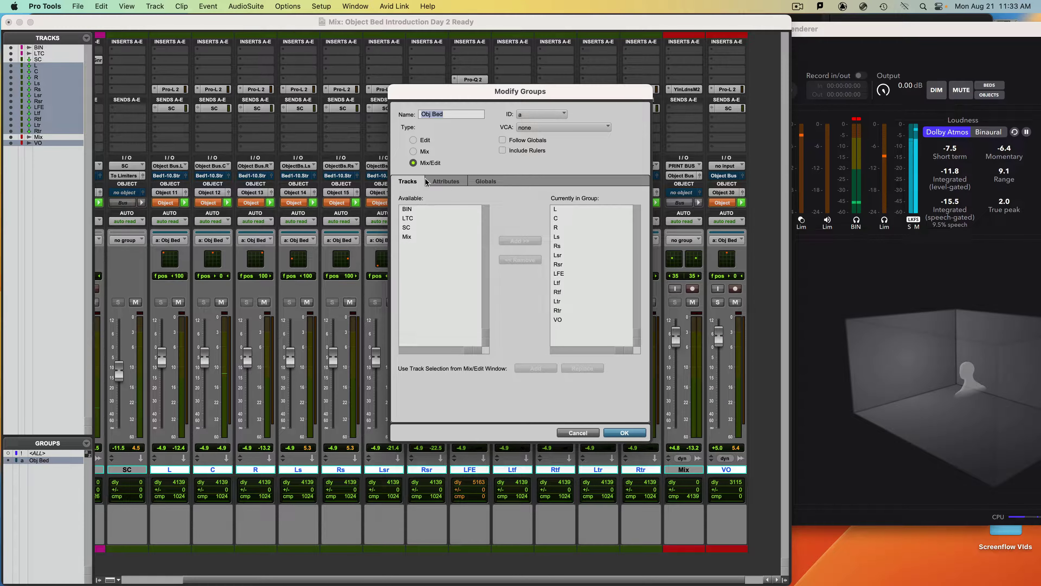
left_click(443, 181)
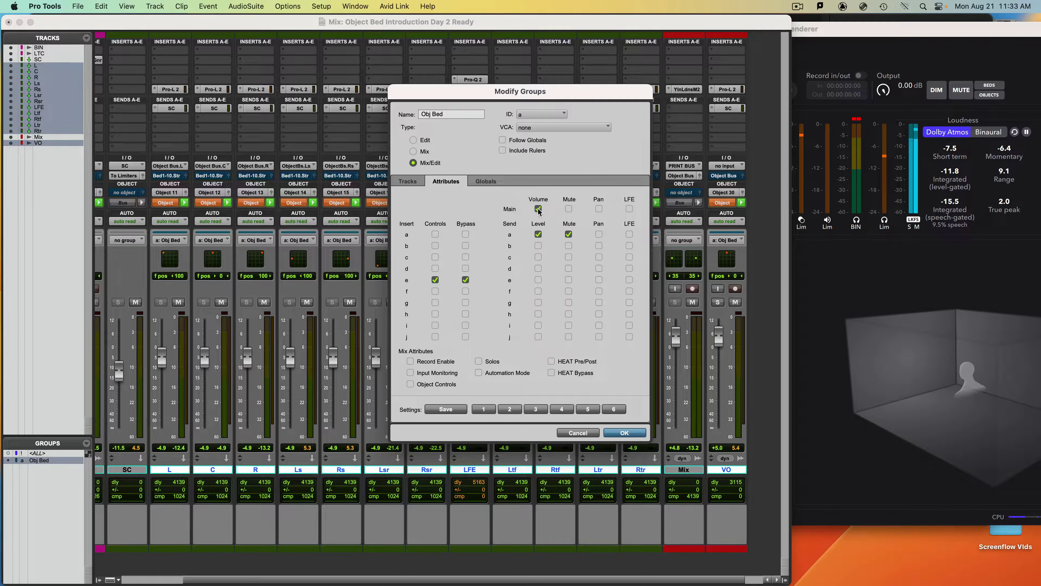
left_click(623, 432)
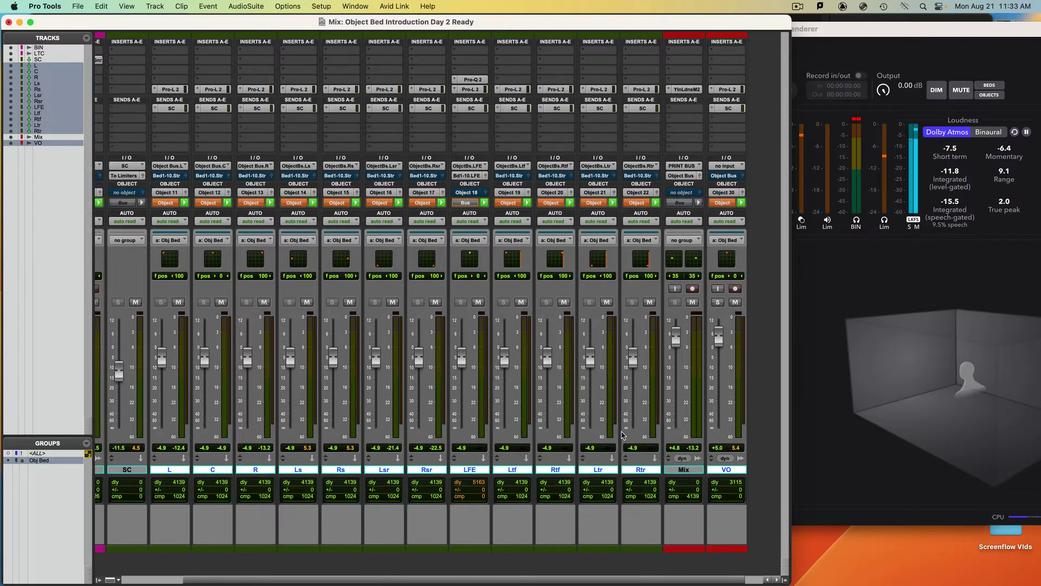
Raise the VO track's fader alone to +12.0 dB and check the levels in Dolby Atmos Renderer.
left_click_drag(718, 337, 721, 441)
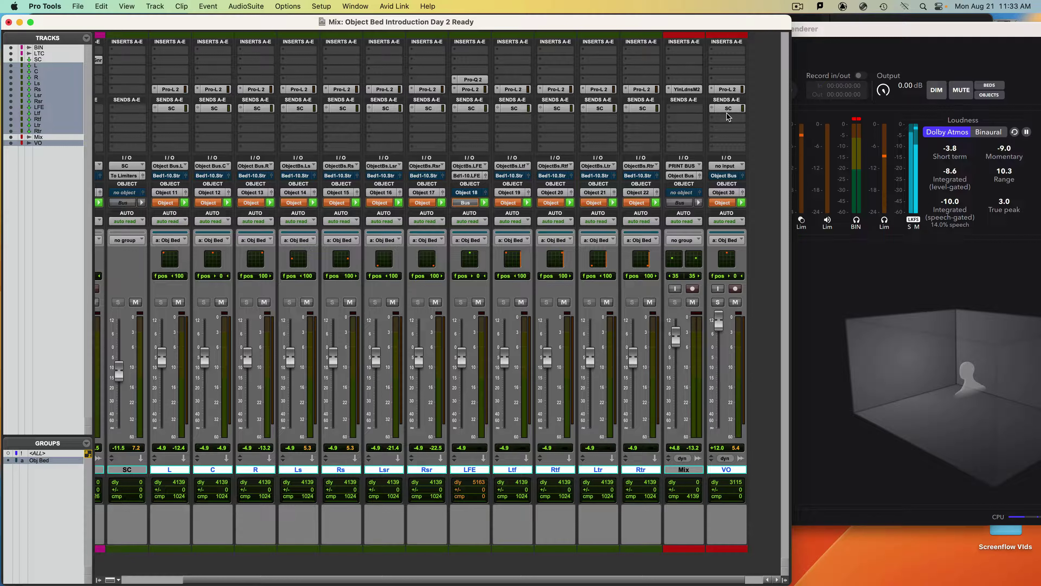
left_click(876, 61)
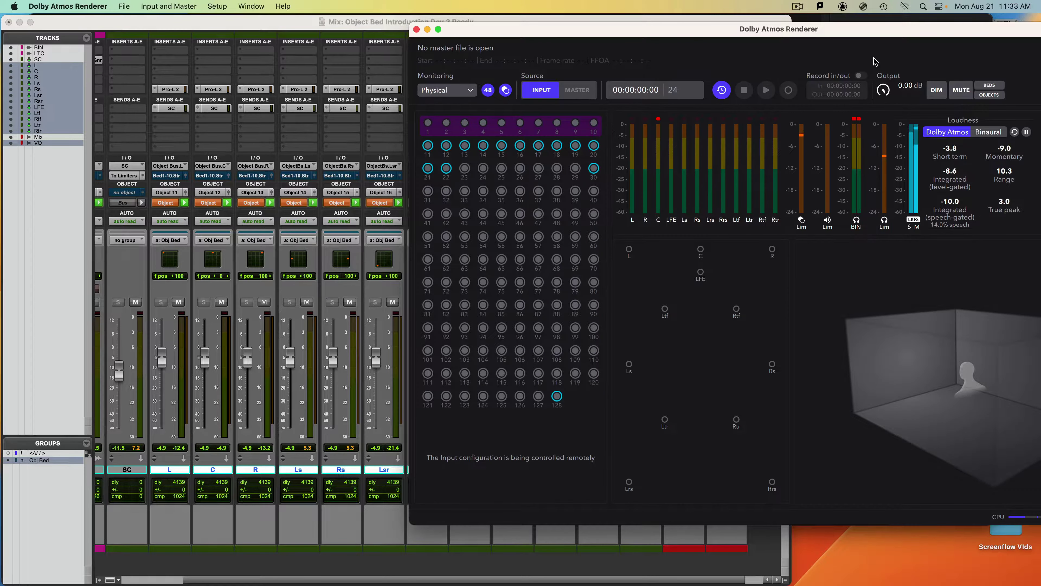